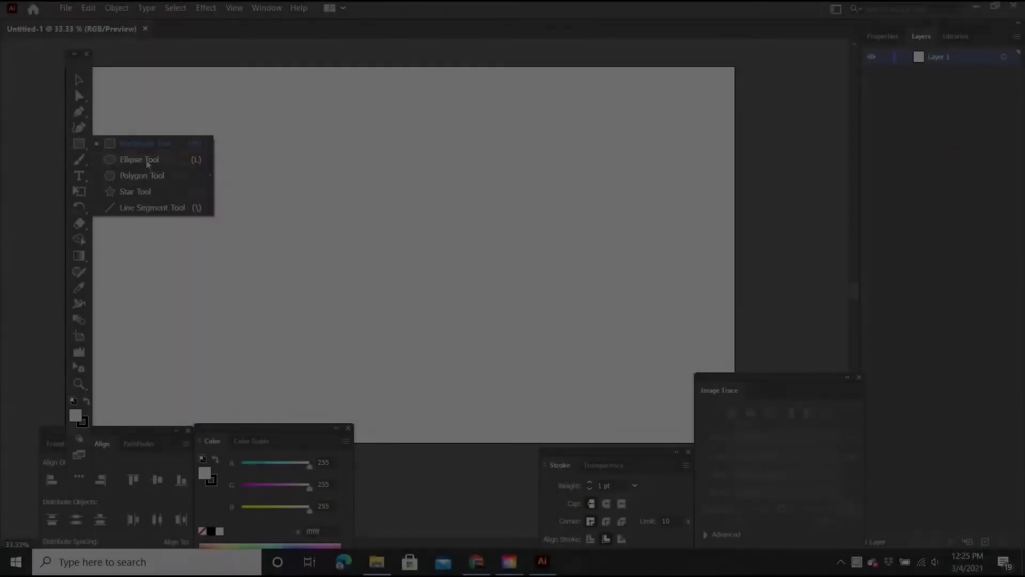
# Curve the 8 pt outlined ellipse into a strawberry body narrowing toward the bottom
pyautogui.hotkey('shift', '~')
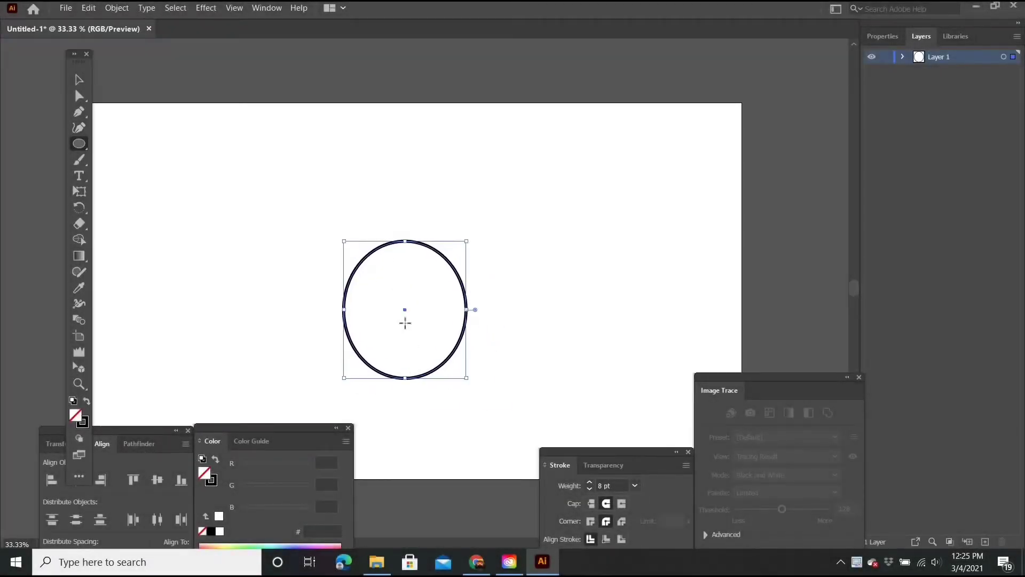
pyautogui.hotkey('ctrl', '+')
pyautogui.moveTo(493, 172); pyautogui.dragTo(481, 172)
pyautogui.moveTo(355, 245); pyautogui.dragTo(318, 177)
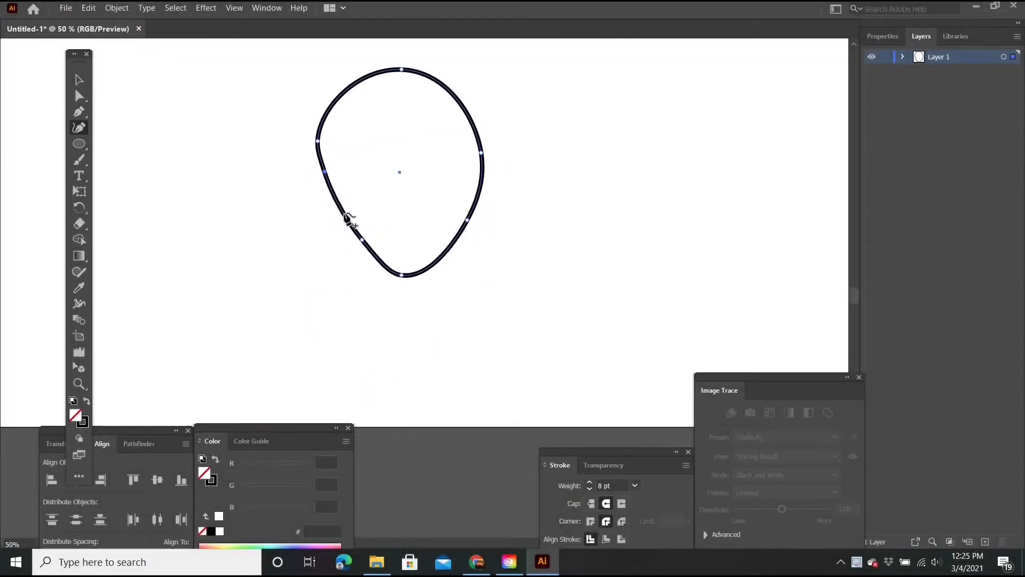
pyautogui.click(464, 224)
pyautogui.moveTo(479, 182); pyautogui.dragTo(486, 201)
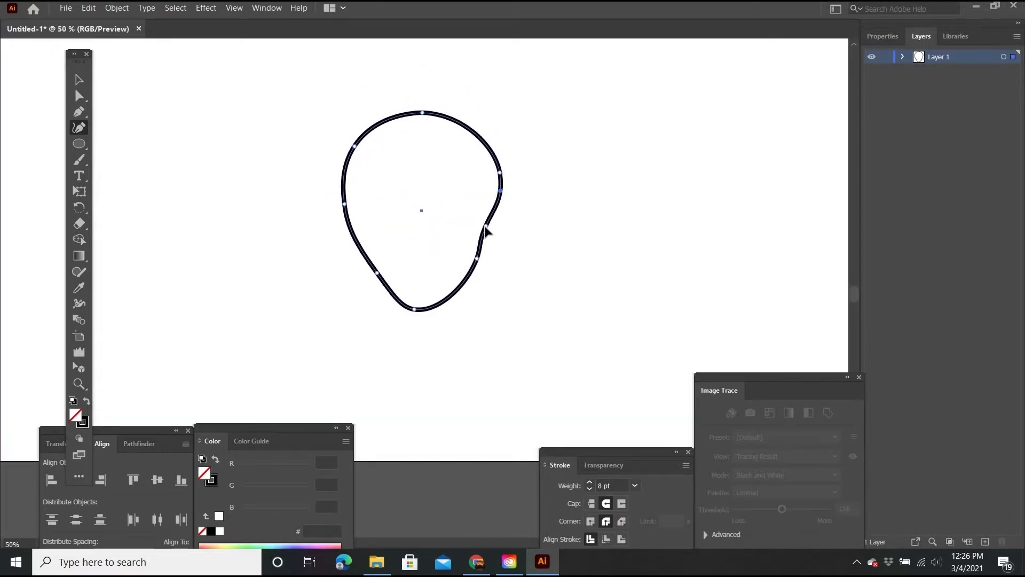
pyautogui.press('v')
pyautogui.hotkey('ctrl', '-')
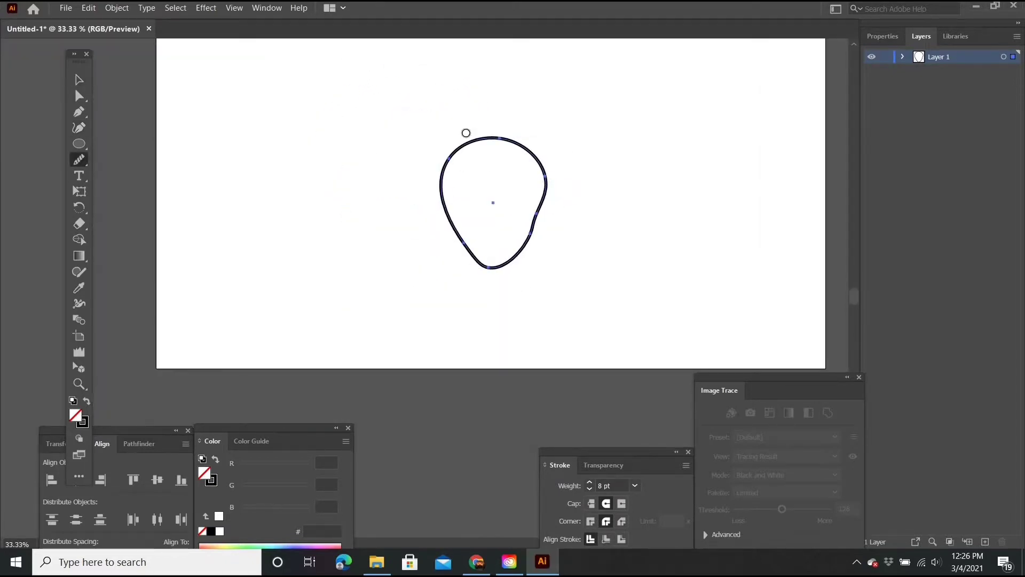
pyautogui.press('v')
pyautogui.hotkey('ctrl', '+')
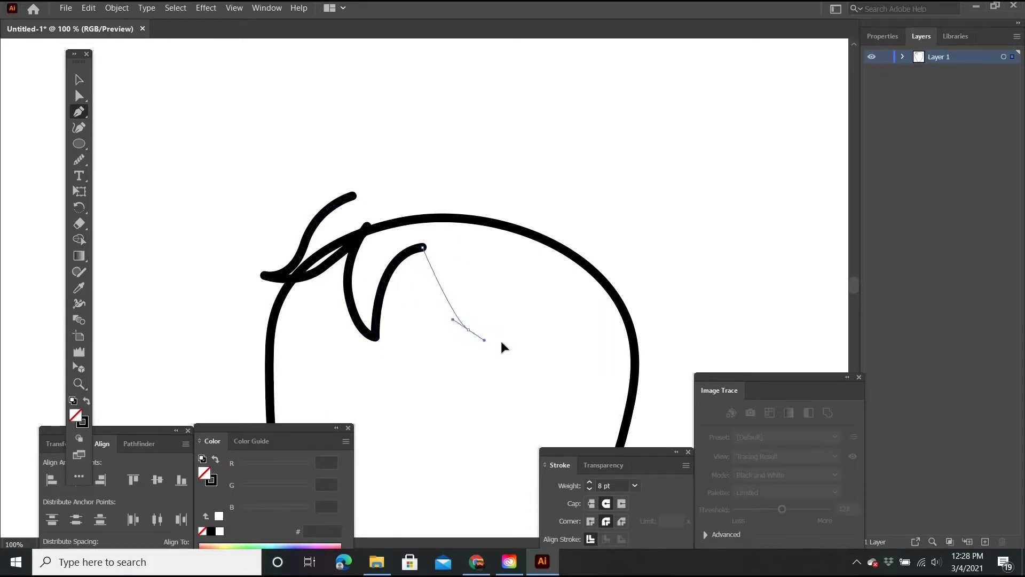
# Trace a closed leafy crown with pointed lobes and a small top leaf over the body
pyautogui.moveTo(489, 244); pyautogui.dragTo(498, 274)
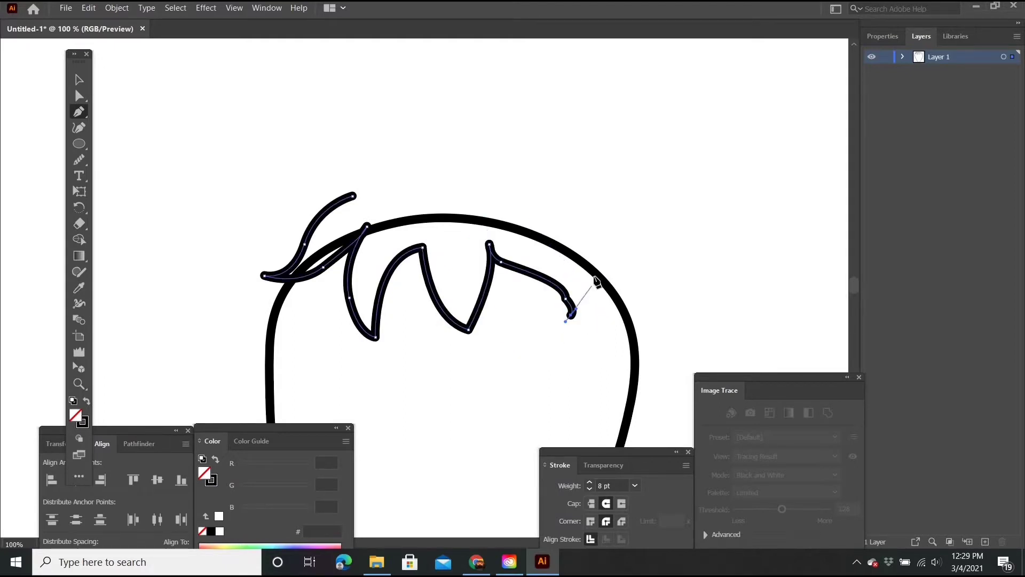
pyautogui.moveTo(570, 252); pyautogui.dragTo(551, 208)
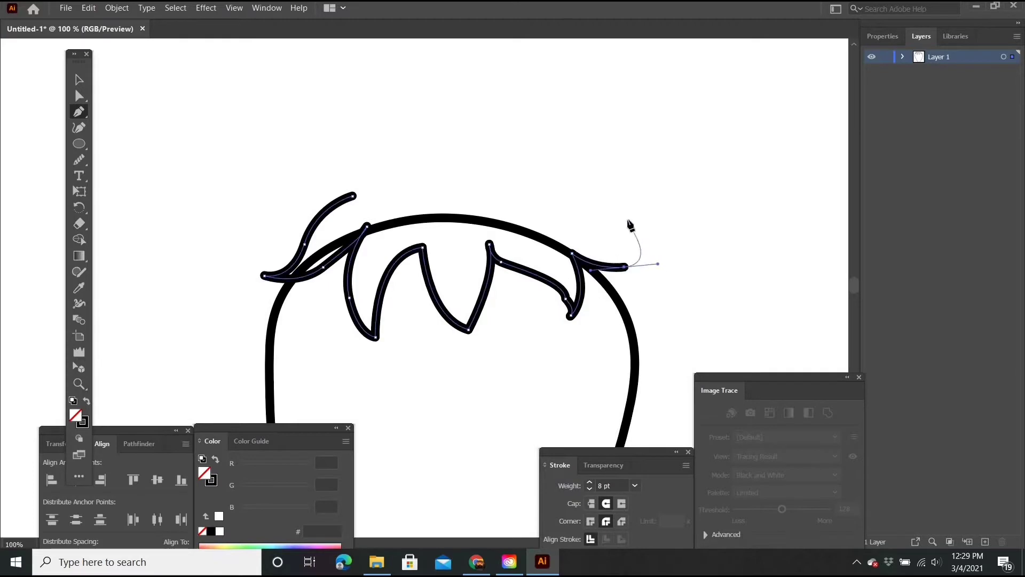
pyautogui.click(658, 260)
pyautogui.click(589, 208)
pyautogui.click(505, 200)
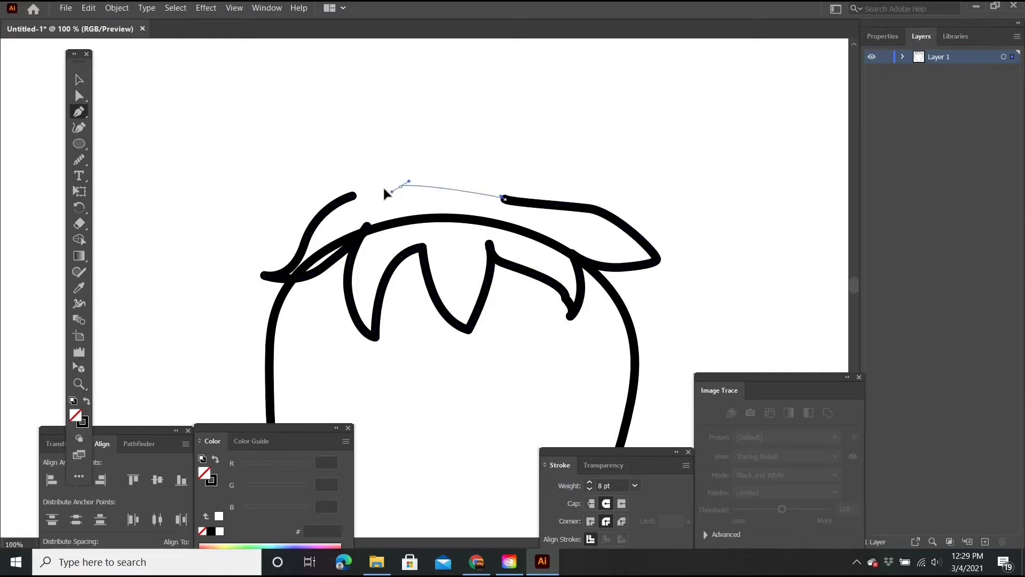
pyautogui.click(380, 190)
pyautogui.click(345, 160)
pyautogui.moveTo(353, 196); pyautogui.dragTo(322, 178)
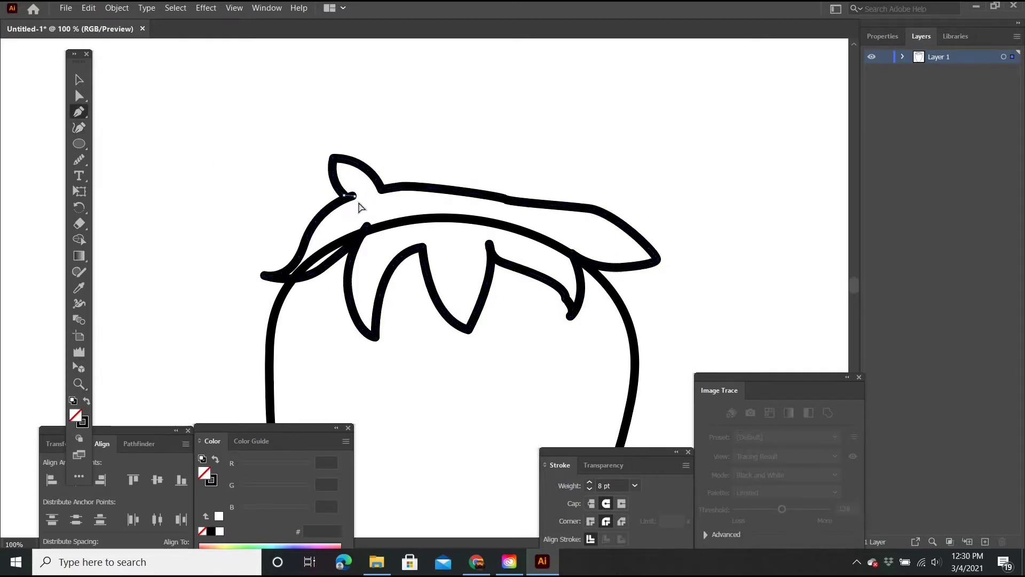
pyautogui.hotkey('ctrl', '-')
pyautogui.hotkey('ctrl', '-')
pyautogui.press('n')
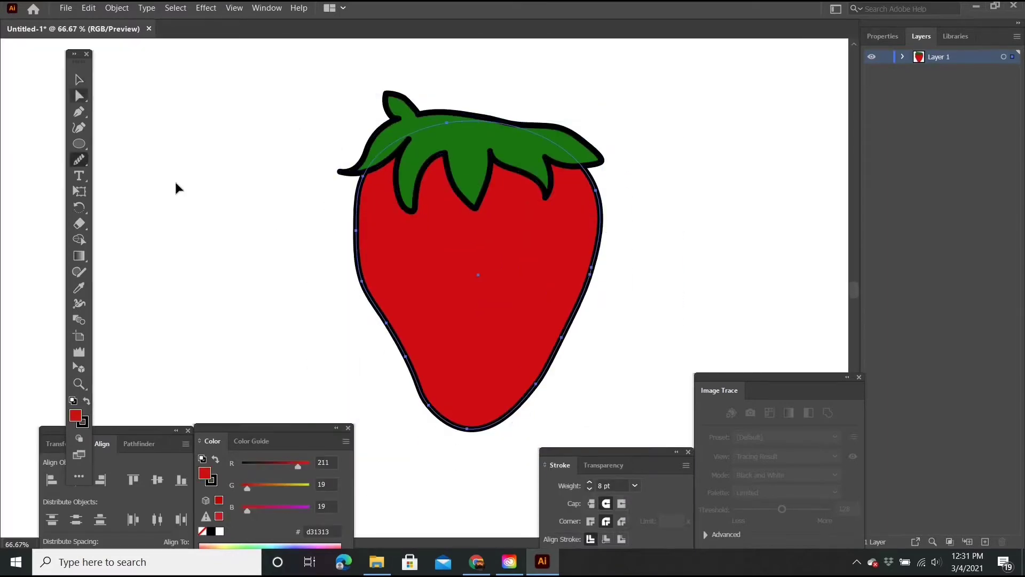
# Select the leafy crown, now green #1a840f above the red #d31313 body
pyautogui.keyDown('ctrl'); pyautogui.click(366, 192); pyautogui.keyUp('ctrl')
pyautogui.press('v')
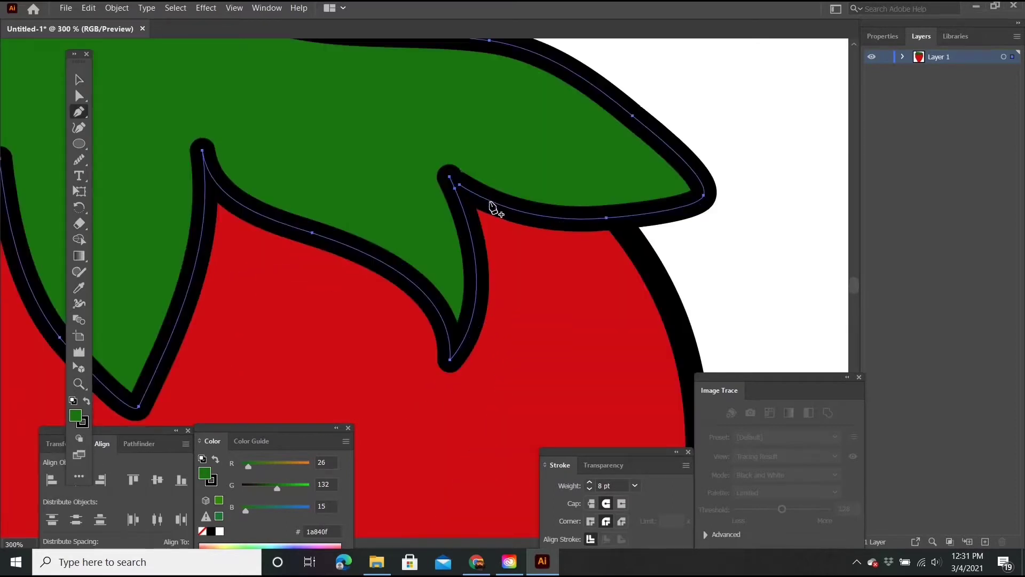
# Merge the stray notch piece into the crown's right leaf with the Shape Builder tool
pyautogui.click(492, 209)
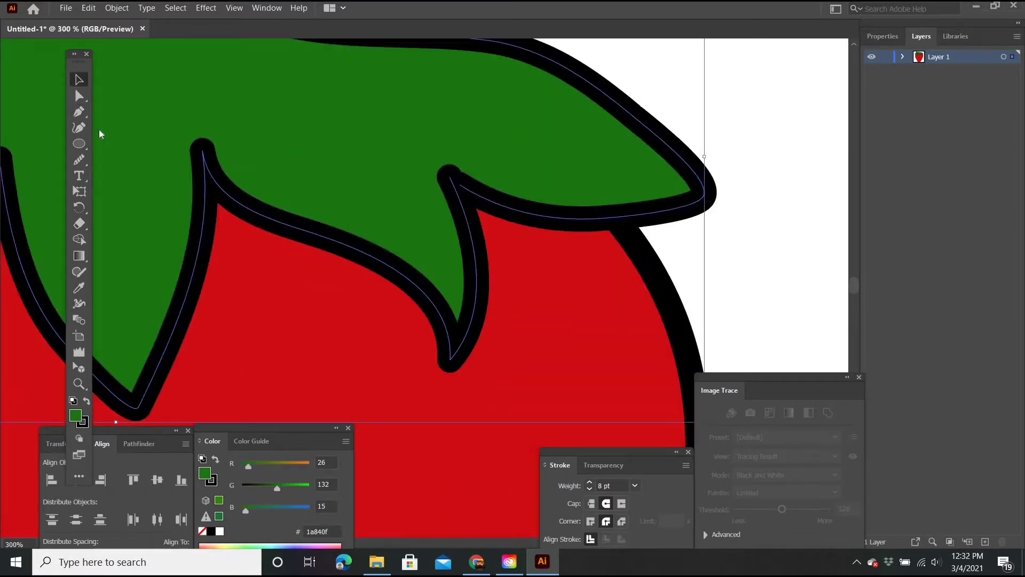
pyautogui.hotkey('shift', 'm')
pyautogui.scroll(-2, 447, 184)
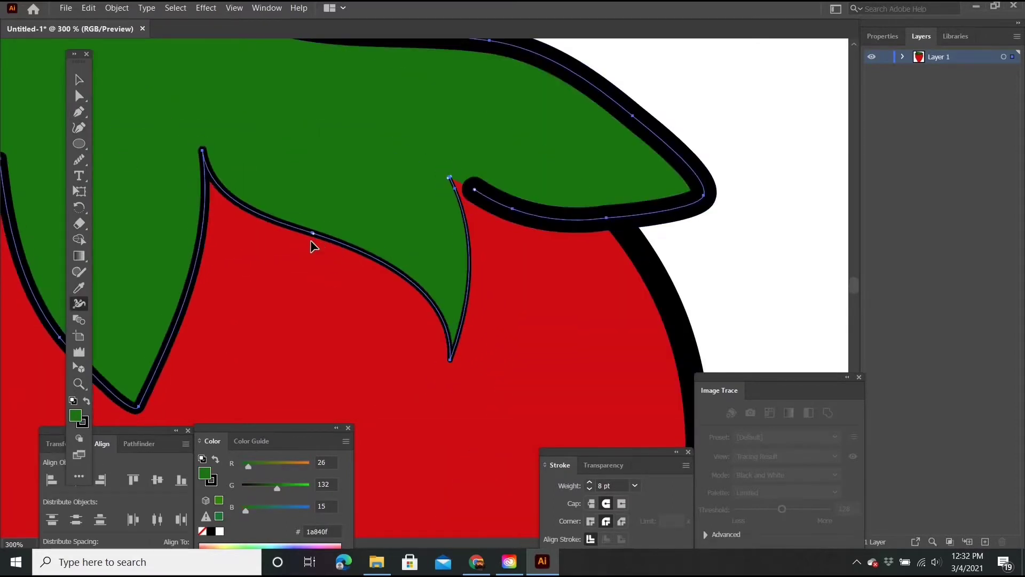
pyautogui.scroll(-2, 312, 244)
pyautogui.scroll(5, 449, 221)
pyautogui.click(435, 206)
pyautogui.scroll(-4, 481, 192)
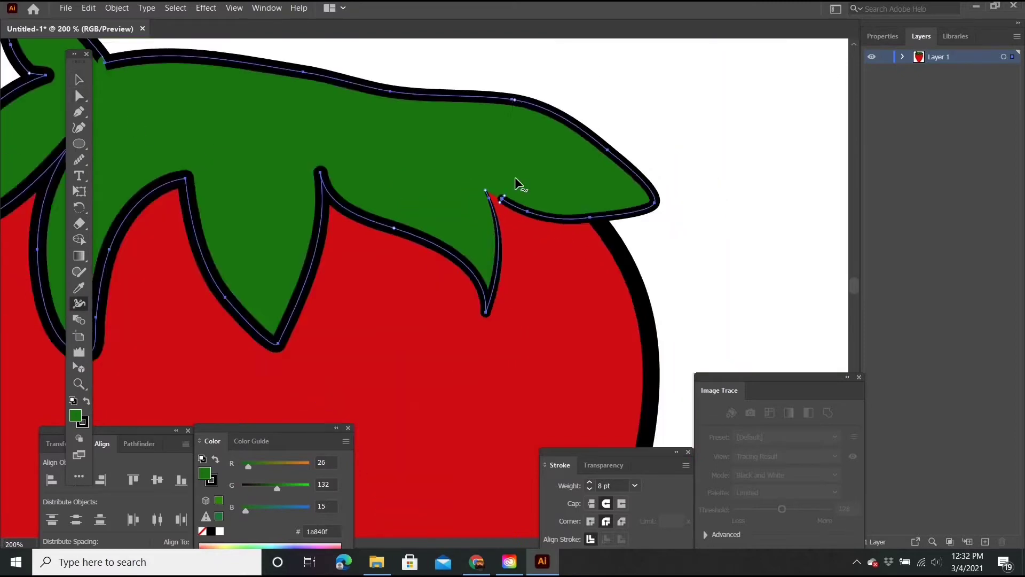
pyautogui.scroll(2, 515, 178)
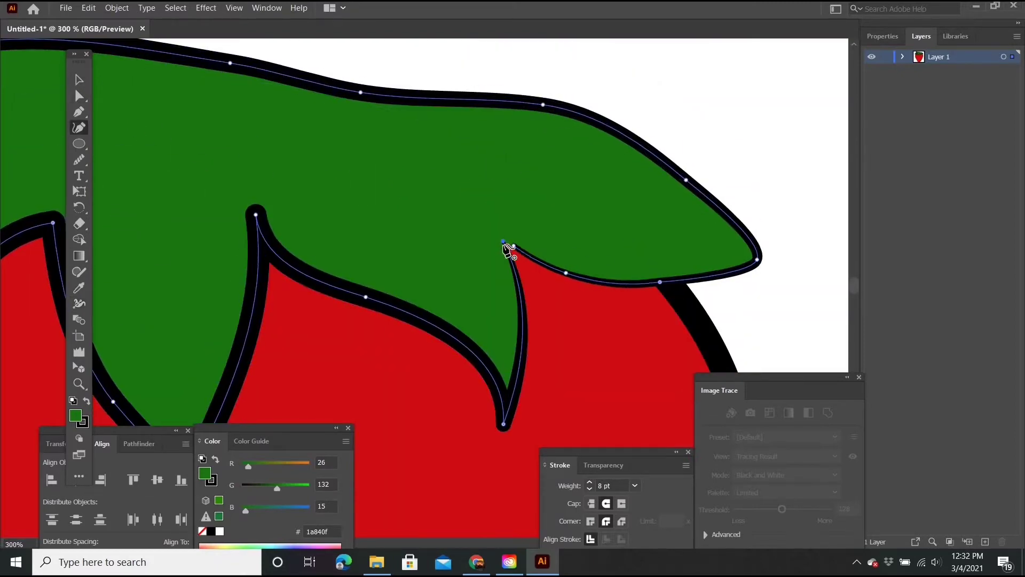
# Smooth the notch's right edge with the Curvature tool and deselect the crown
pyautogui.moveTo(506, 249); pyautogui.dragTo(506, 252)
pyautogui.press('v')
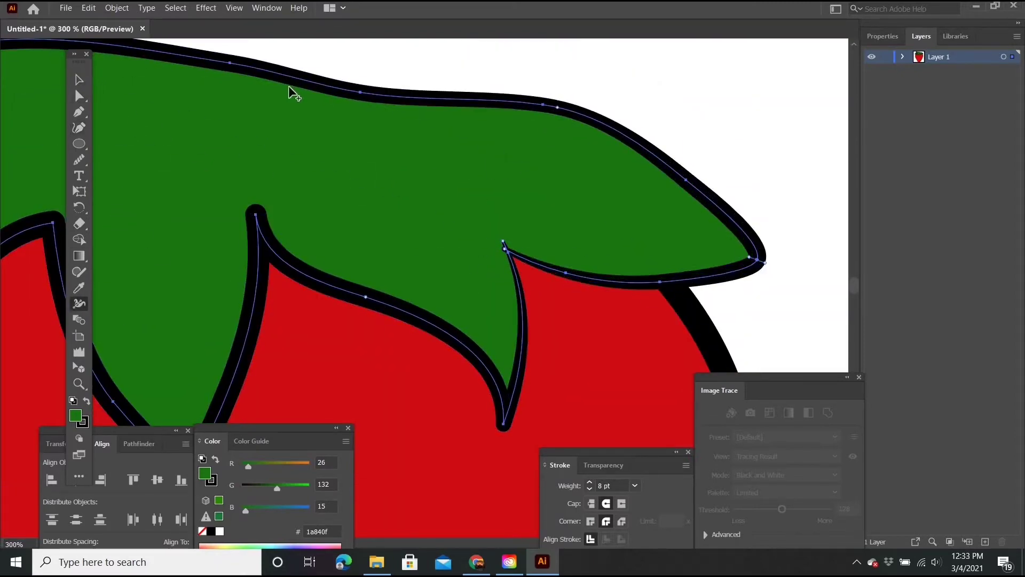
pyautogui.scroll(-3, 339, 222)
pyautogui.scroll(1, 283, 160)
pyautogui.scroll(-1, 178, 128)
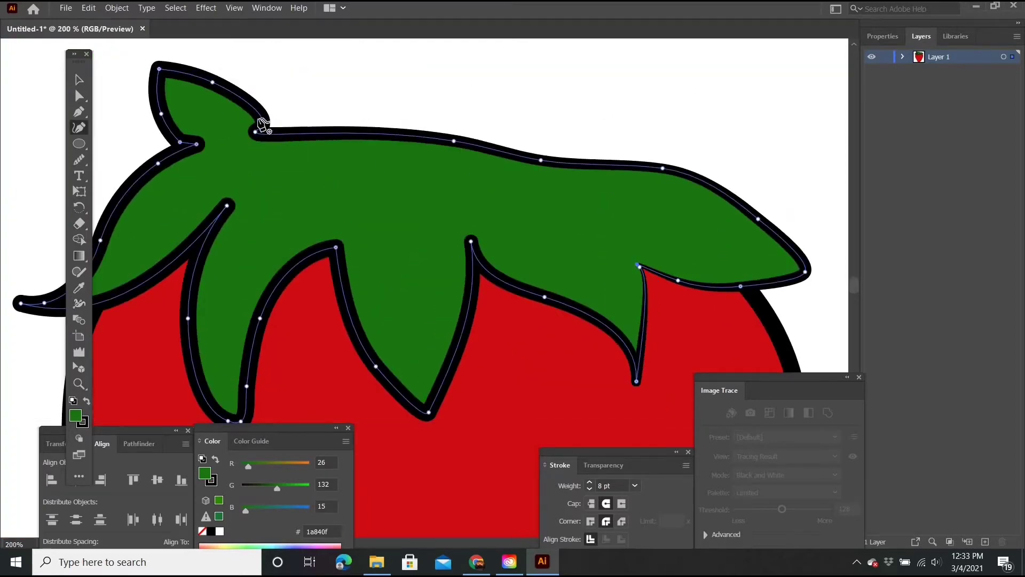
pyautogui.scroll(-1, 258, 126)
pyautogui.hotkey('ctrl', 'shift', 'a')
pyautogui.scroll(-2, 358, 196)
pyautogui.scroll(3, 261, 160)
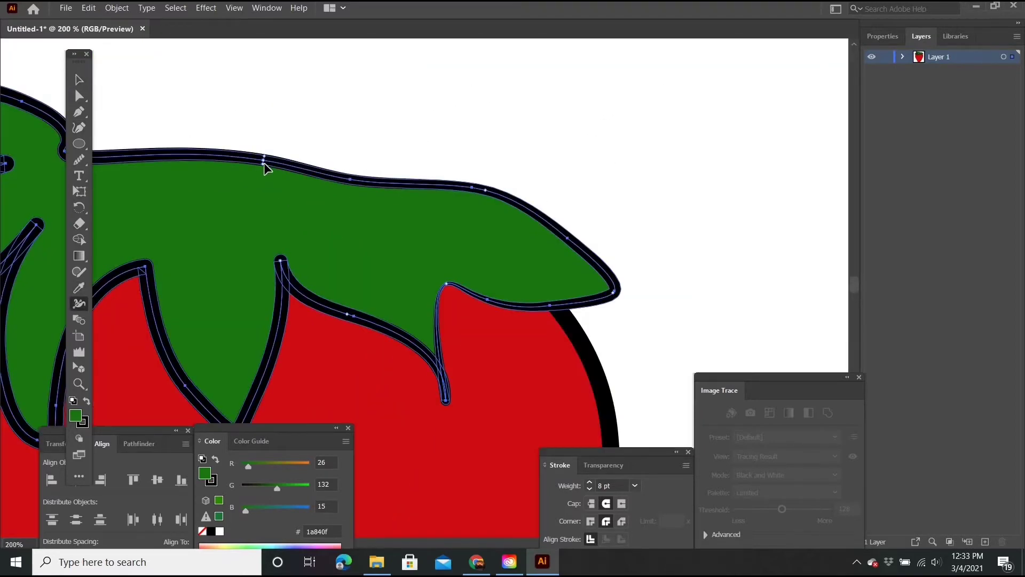
pyautogui.scroll(-4, 246, 175)
pyautogui.scroll(1, 463, 249)
pyautogui.scroll(2, 468, 255)
pyautogui.scroll(-1, 277, 162)
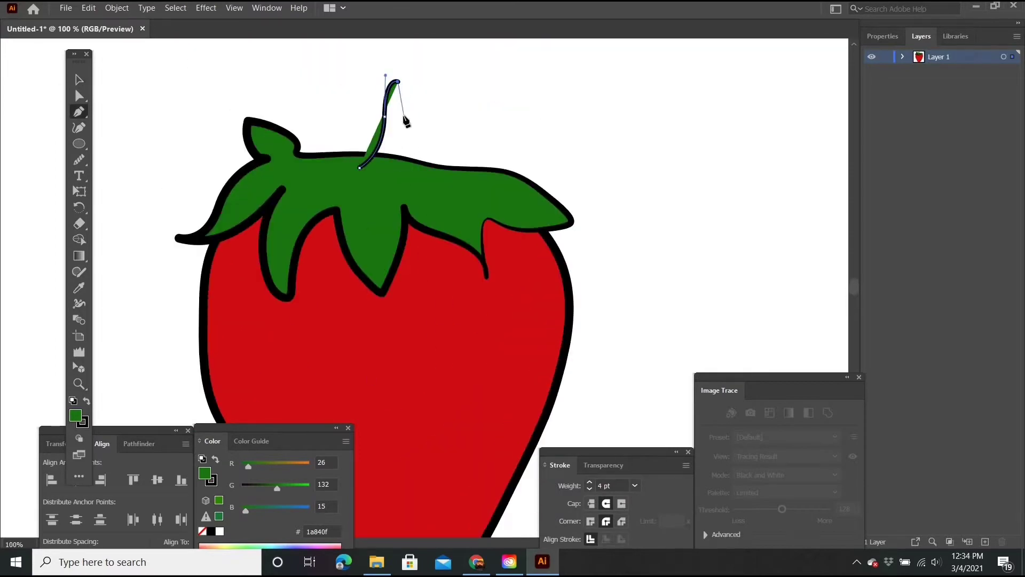
# Narrow the green stem and round its tip with the Curvature tool
pyautogui.hotkey('shift', '`')
pyautogui.scroll(1, 416, 155)
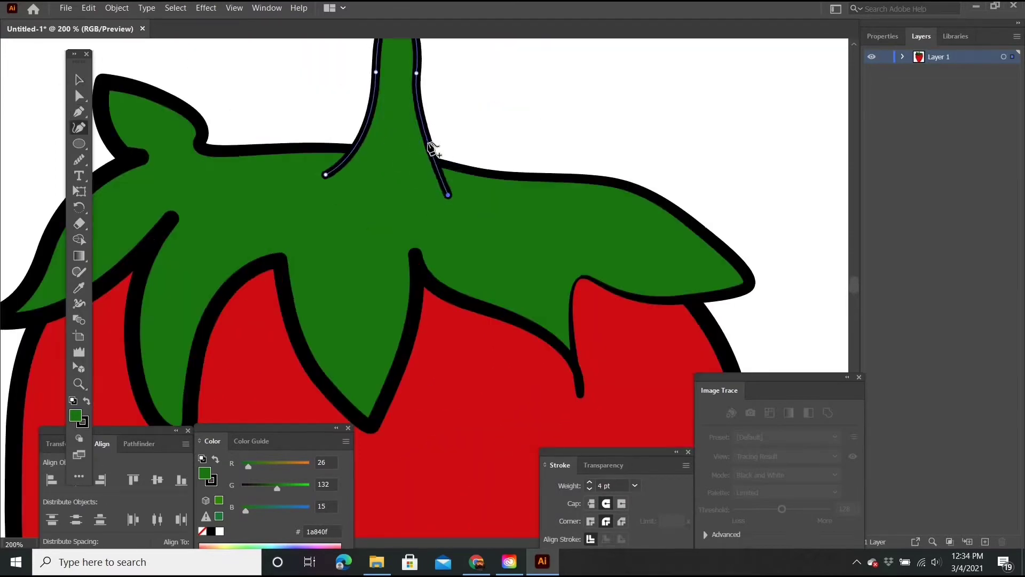
pyautogui.scroll(2, 372, 153)
pyautogui.moveTo(376, 123); pyautogui.dragTo(393, 137)
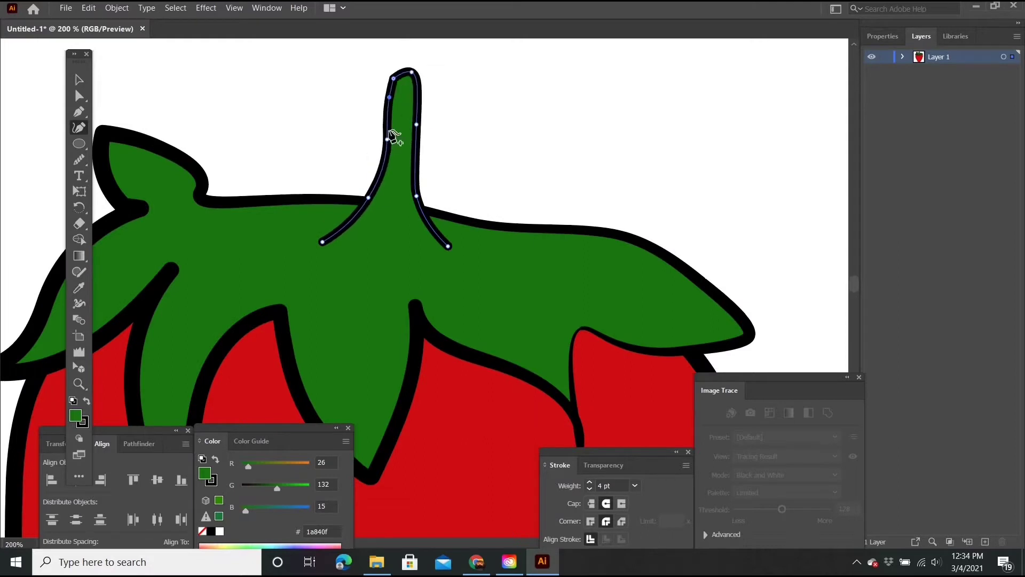
pyautogui.scroll(3, 453, 243)
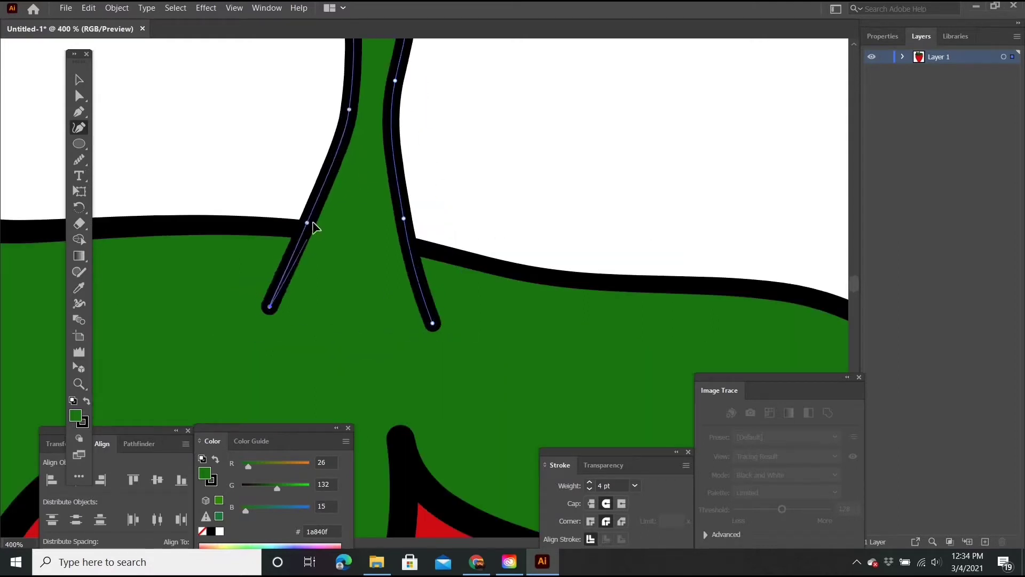
pyautogui.scroll(-1, 314, 225)
pyautogui.scroll(-3, 394, 171)
# Deselect the finished stem and zoom in to inspect it
pyautogui.press('v')
pyautogui.scroll(-5, 418, 183)
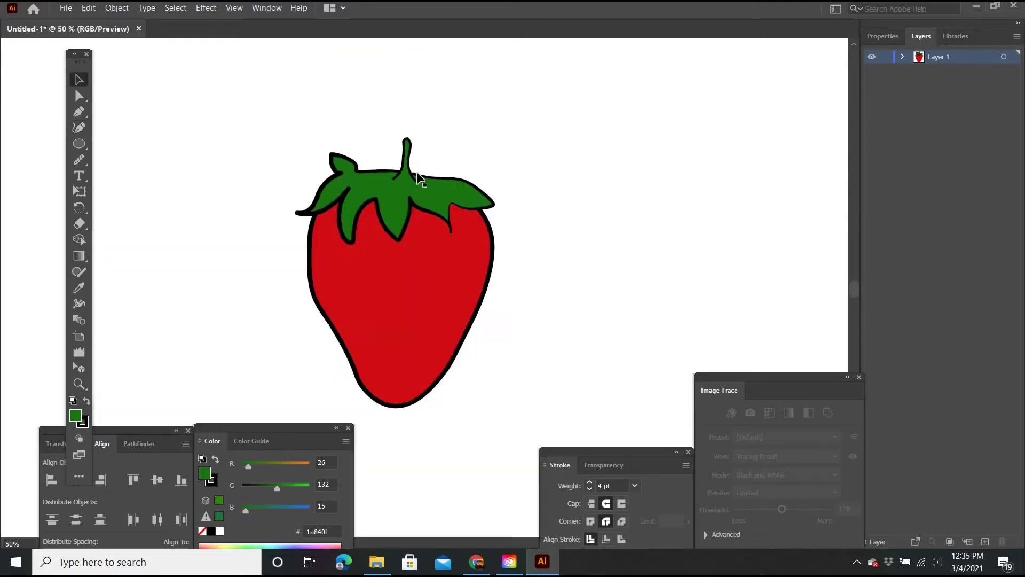
pyautogui.scroll(6, 490, 193)
pyautogui.scroll(2, 511, 263)
pyautogui.scroll(3, 510, 263)
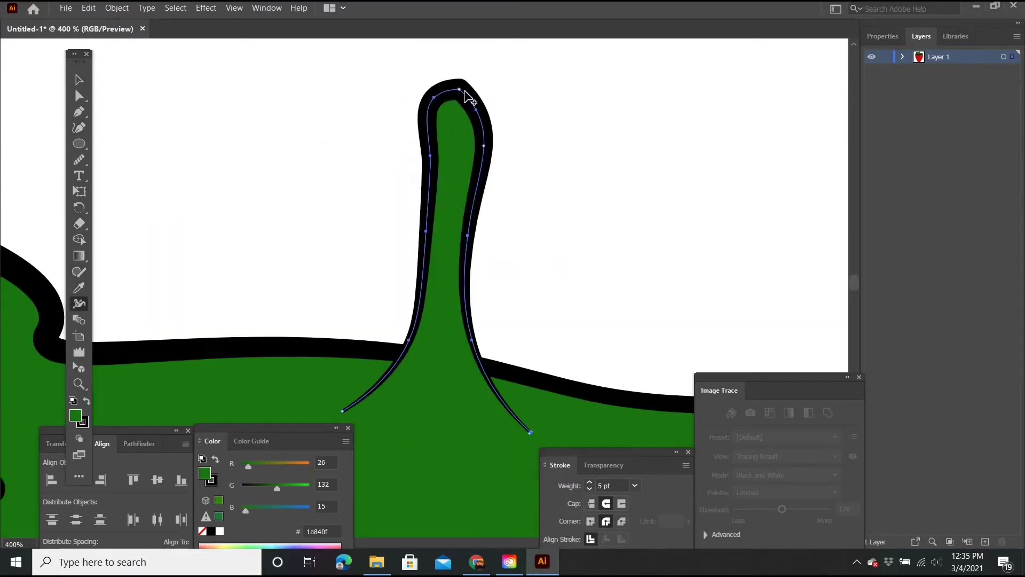
pyautogui.press('n')
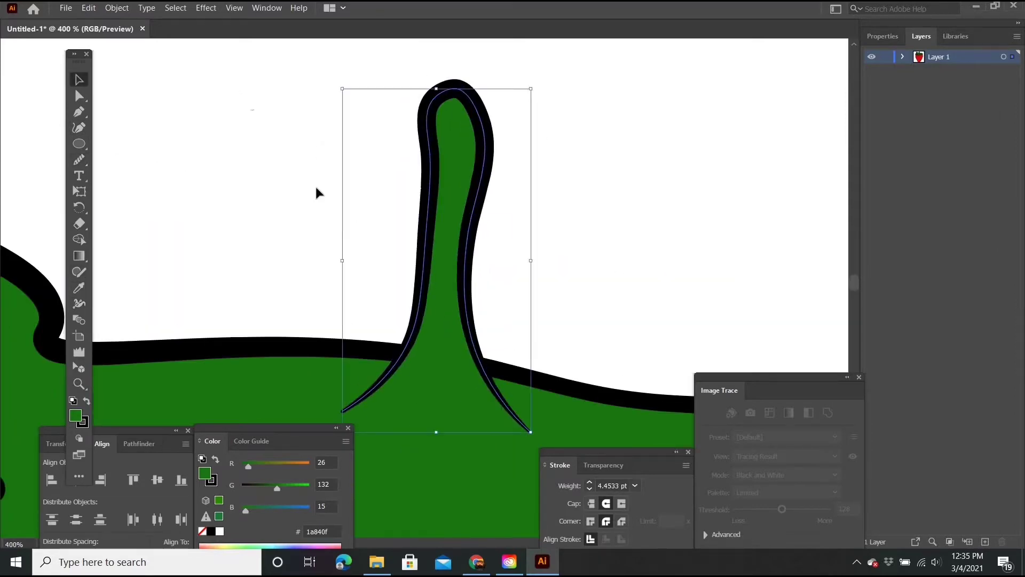
pyautogui.scroll(-3, 315, 184)
# Draw a solid black crescent at the stem base from a reshaped ellipse
pyautogui.scroll(3, 315, 184)
pyautogui.press('l')
pyautogui.moveTo(181, 125); pyautogui.dragTo(437, 202)
pyautogui.moveTo(181, 164); pyautogui.dragTo(177, 109)
pyautogui.moveTo(323, 136); pyautogui.dragTo(309, 165)
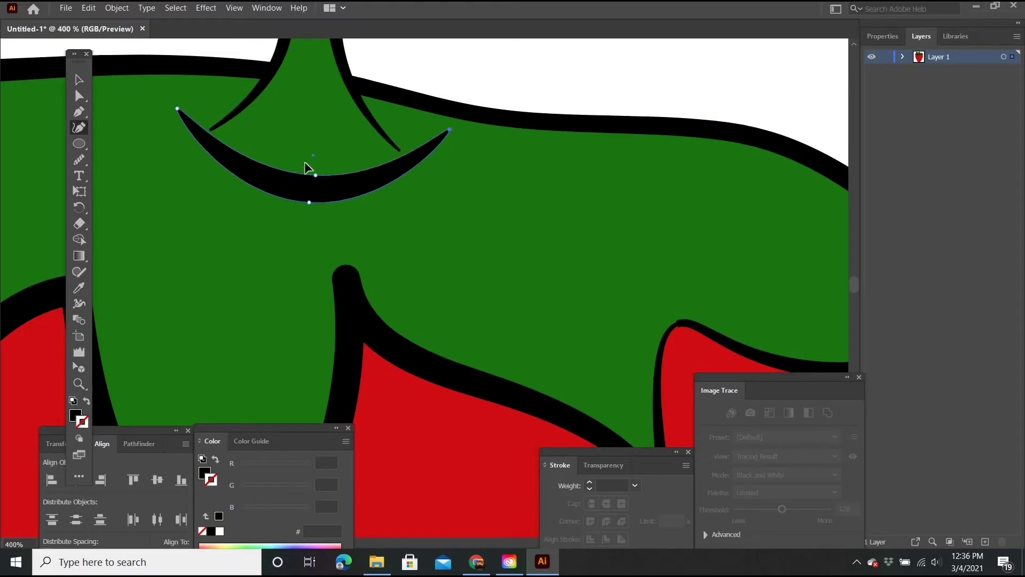
pyautogui.press('v')
pyautogui.hotkey('ctrl', '0')
# Rotate the black crescent slightly to follow the stem base
pyautogui.scroll(5, 565, 94)
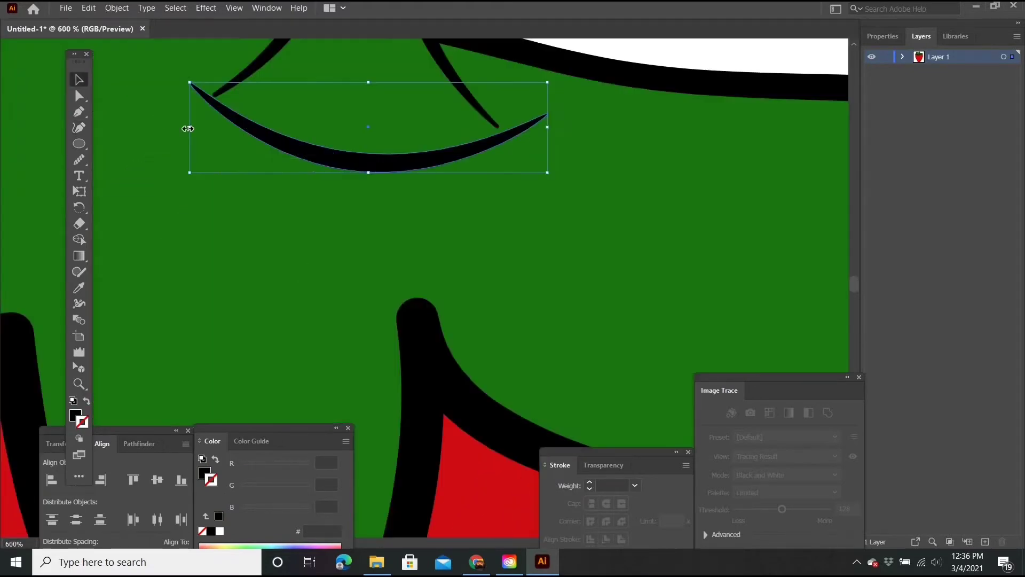
pyautogui.hotkey('ctrl', 'shift', 'a')
pyautogui.scroll(-4, 561, 120)
pyautogui.scroll(5, 559, 120)
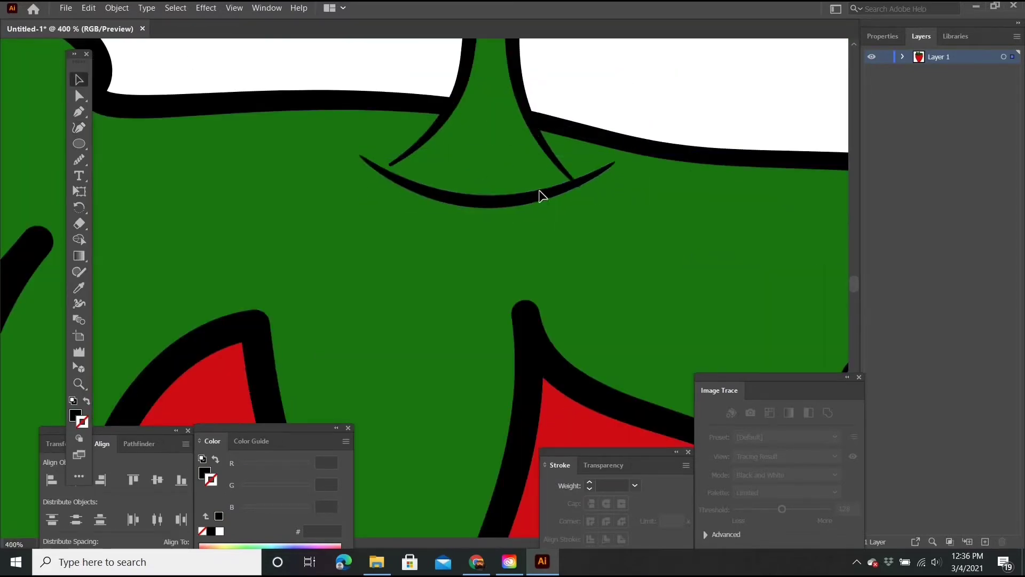
pyautogui.moveTo(626, 172); pyautogui.dragTo(619, 140)
pyautogui.scroll(-2, 619, 140)
pyautogui.hscroll(3, 371, 103)
# Draw a thin curved crease on the right leaf with Round Cap and Round Join
pyautogui.press('p')
pyautogui.click(354, 155)
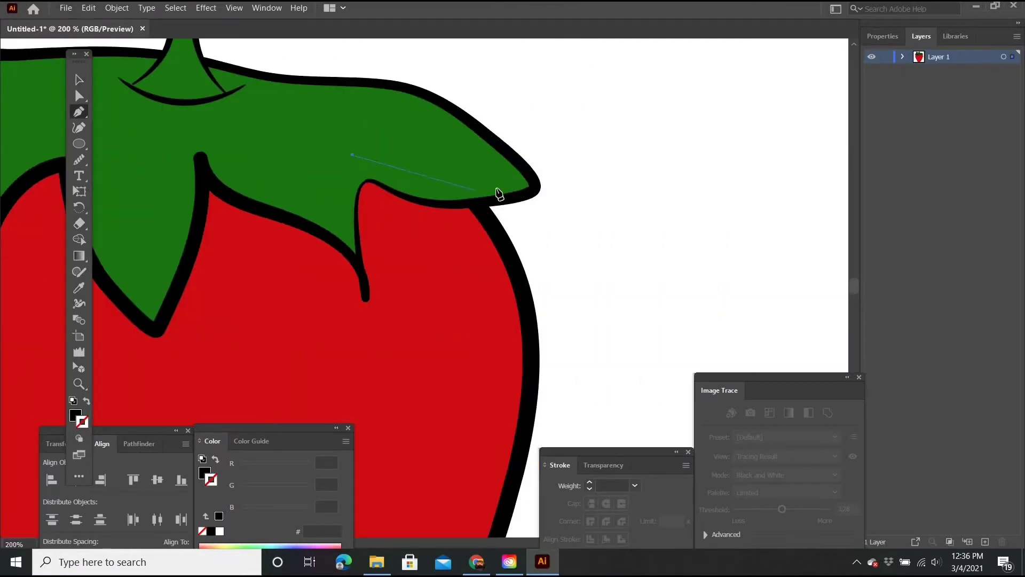
pyautogui.moveTo(499, 195); pyautogui.dragTo(501, 195)
pyautogui.press('v')
pyautogui.click(607, 503)
pyautogui.click(606, 521)
pyautogui.scroll(5, 367, 172)
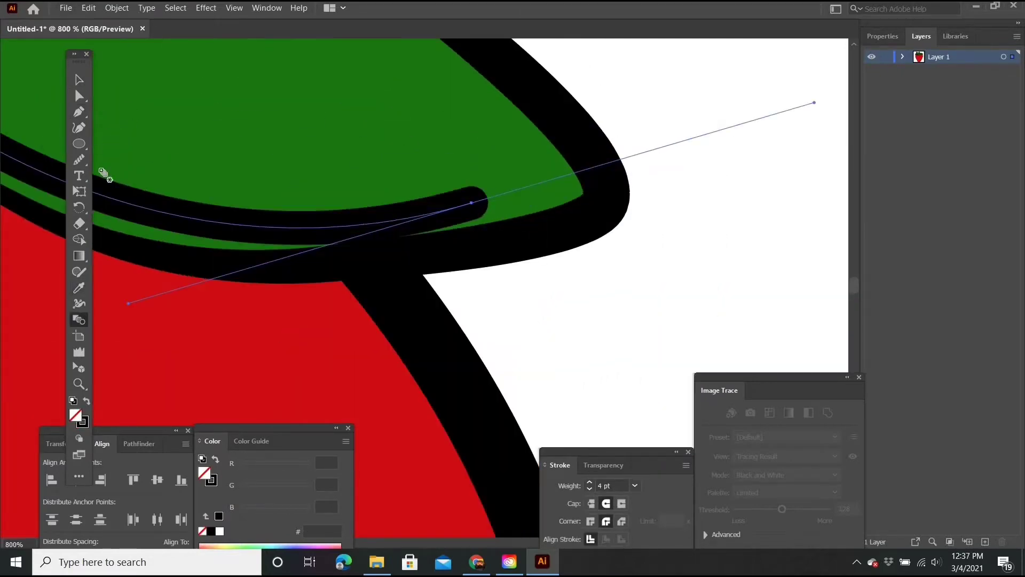
# Taper the crease stroke with the Width tool
pyautogui.click(79, 304)
pyautogui.scroll(-3, 367, 172)
pyautogui.scroll(4, 726, 262)
pyautogui.scroll(-5, 726, 262)
pyautogui.scroll(2, 423, 222)
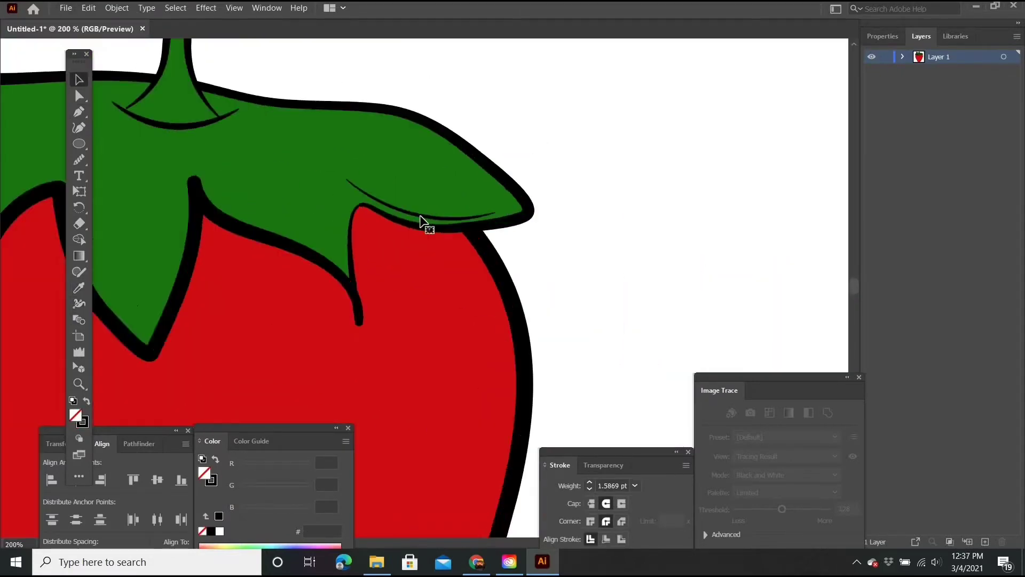
pyautogui.scroll(2, 423, 222)
pyautogui.scroll(-3, 471, 144)
pyautogui.press('v')
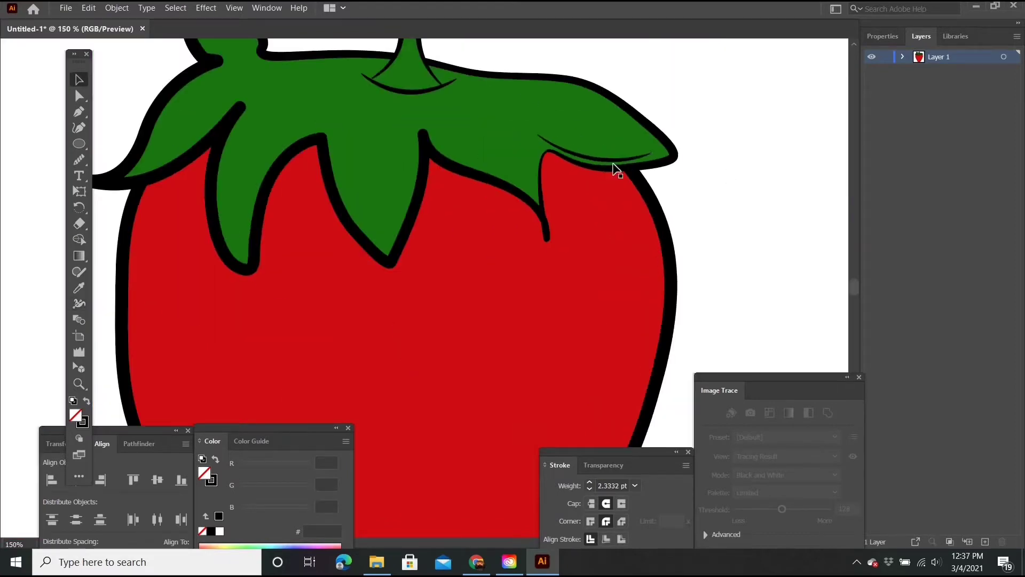
pyautogui.scroll(-2, 614, 165)
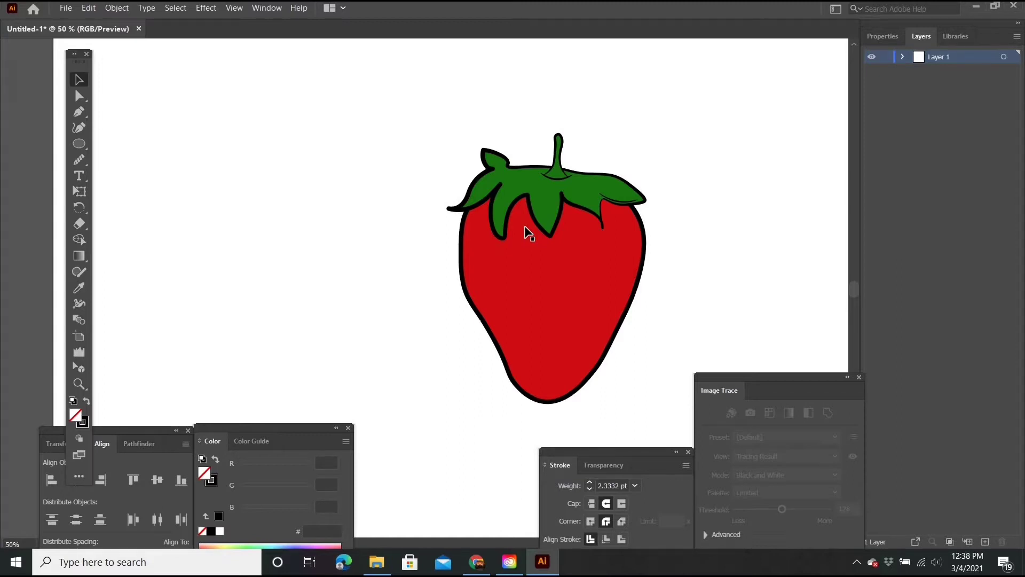
# Select the green leaf crown and expand its layer to list its paths
pyautogui.scroll(5, 528, 234)
pyautogui.click(550, 207)
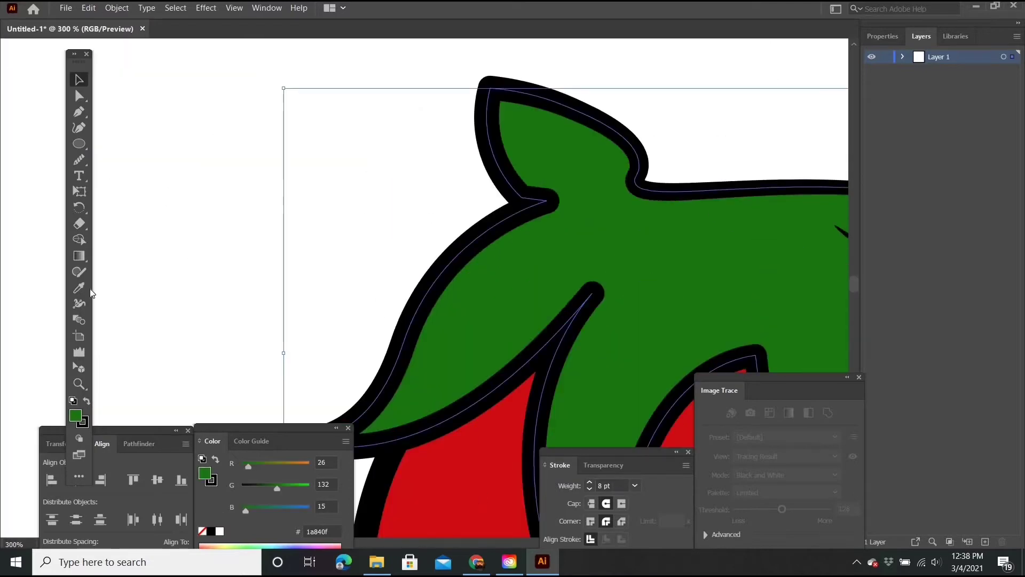
pyautogui.scroll(-5, 448, 202)
pyautogui.scroll(3, 194, 264)
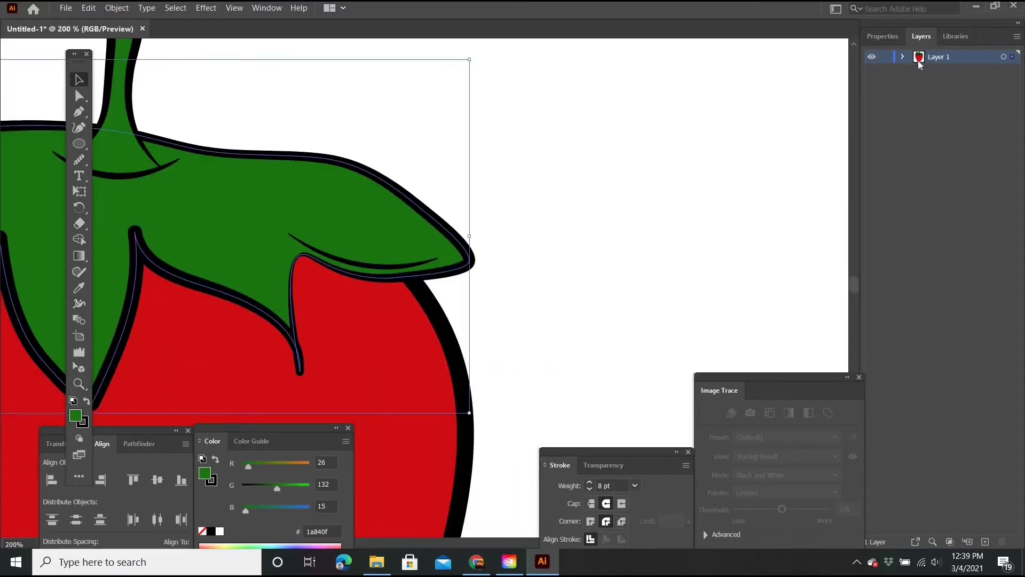
pyautogui.click(902, 57)
pyautogui.scroll(3, 451, 206)
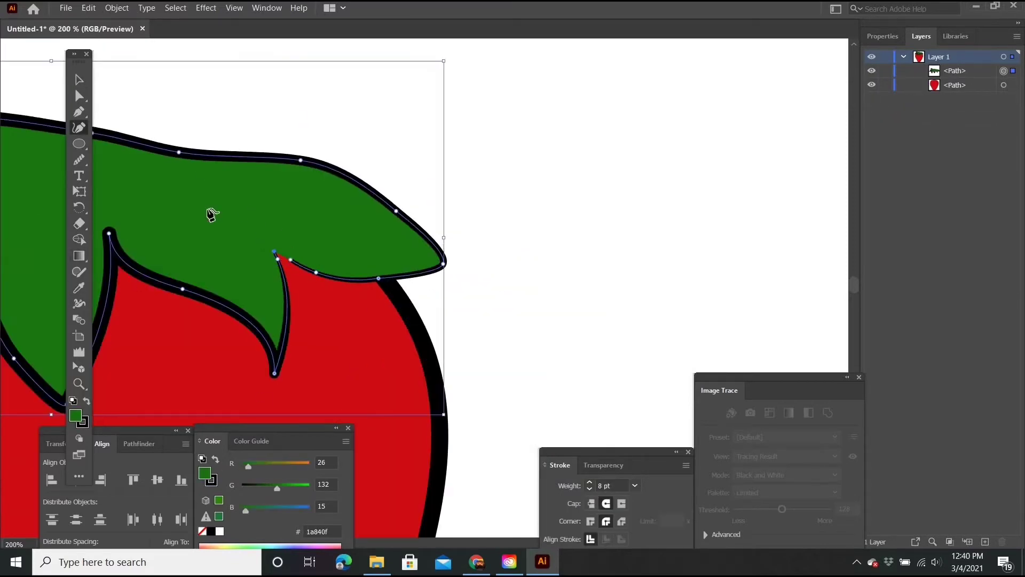
pyautogui.scroll(-2, 581, 159)
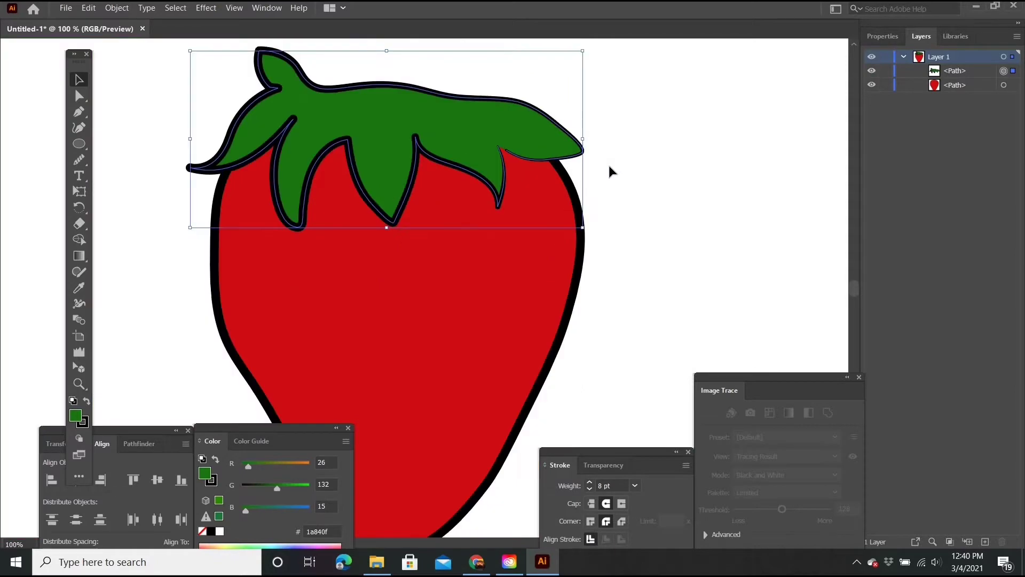
pyautogui.click(608, 162)
pyautogui.click(538, 171)
pyautogui.scroll(3, 416, 151)
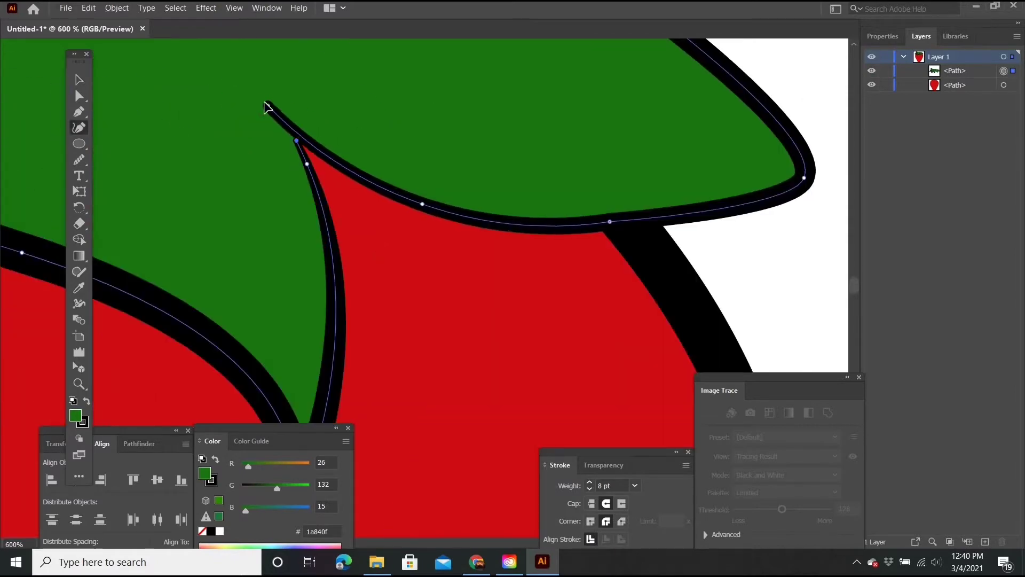
pyautogui.scroll(-2, 270, 159)
pyautogui.scroll(-2, 270, 159)
pyautogui.click(269, 159)
# Adjust the crown's stroke with the Width tool, then reselect its outline
pyautogui.hotkey('shift', 'w')
pyautogui.scroll(2, 202, 160)
pyautogui.scroll(-3, 634, 91)
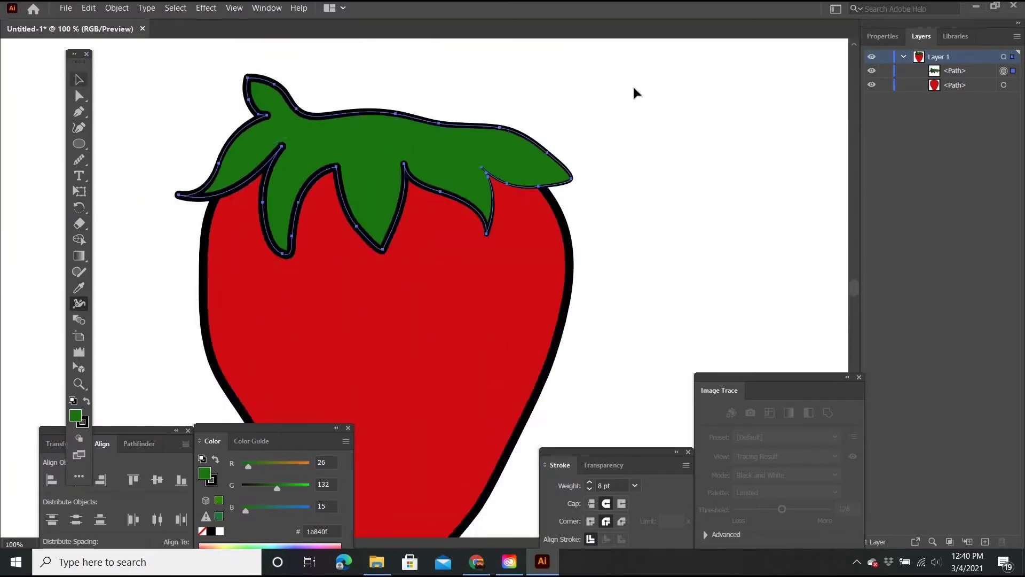
pyautogui.scroll(-1, 466, 160)
pyautogui.scroll(2, 463, 159)
pyautogui.scroll(-2, 324, 193)
pyautogui.press('v')
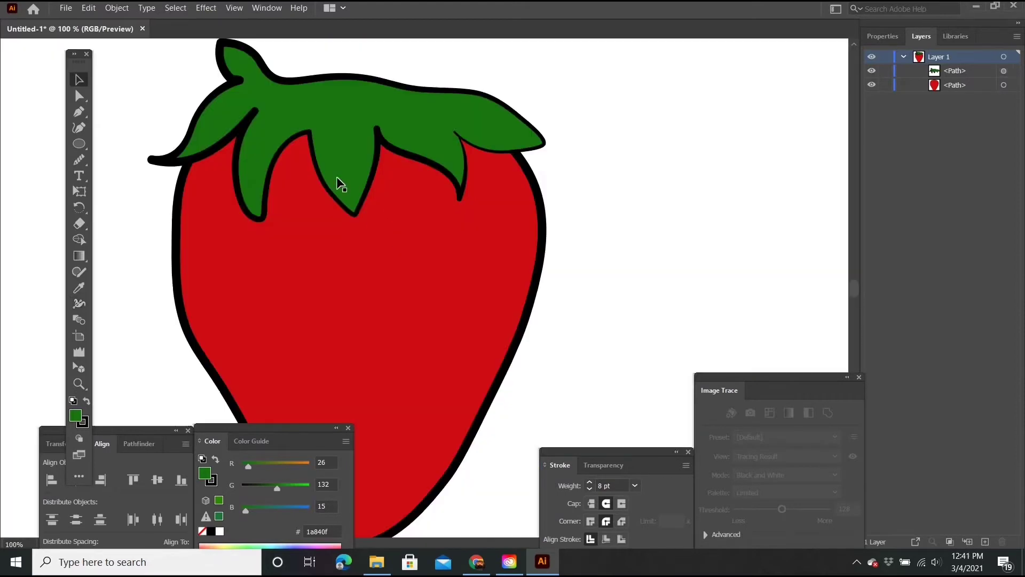
pyautogui.scroll(1, 338, 181)
pyautogui.click(328, 165)
pyautogui.scroll(-1, 327, 165)
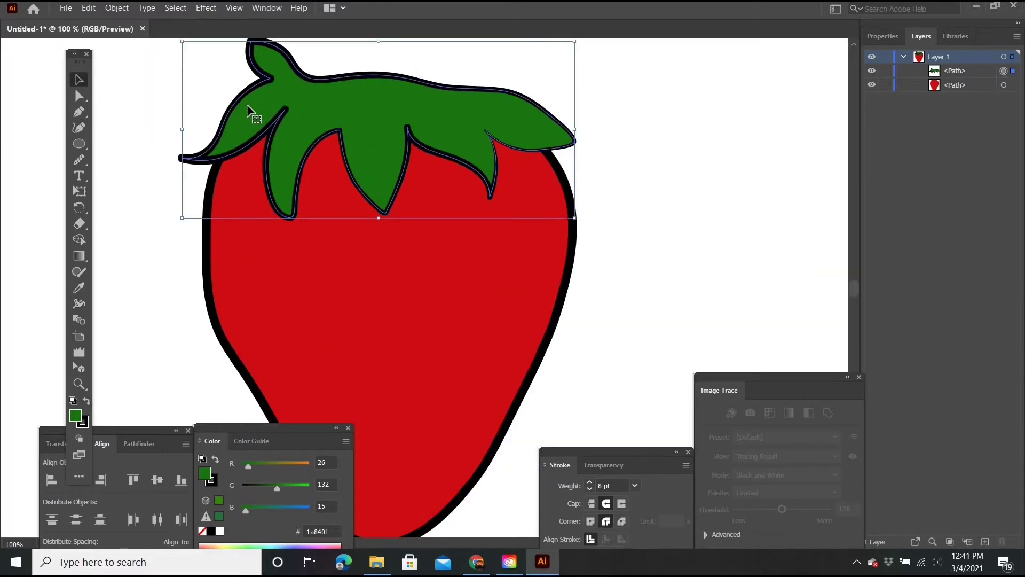
pyautogui.scroll(2, 251, 112)
pyautogui.click(542, 240)
pyautogui.scroll(-1, 263, 142)
pyautogui.scroll(-4, 575, 230)
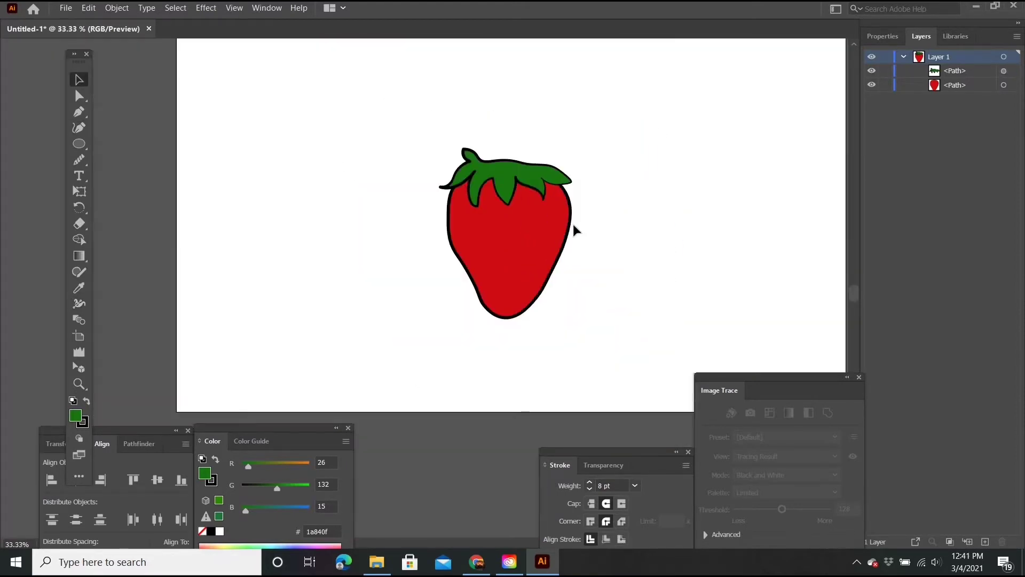
pyautogui.scroll(5, 521, 190)
pyautogui.click(300, 247)
# Reshape the leaf crown's curves with the Curvature tool and reselect it
pyautogui.click(79, 127)
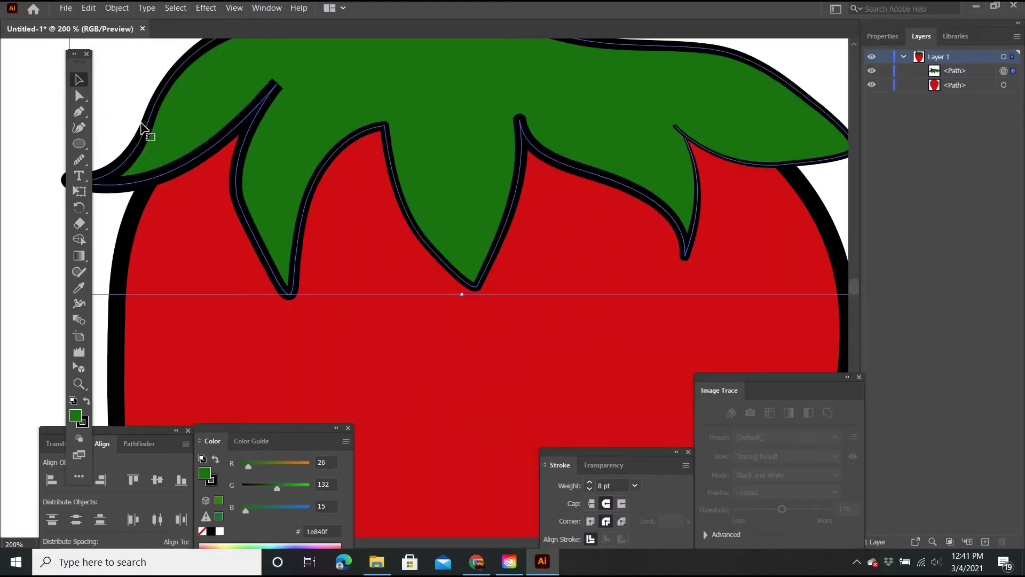
pyautogui.scroll(-2, 160, 183)
pyautogui.press('v')
pyautogui.scroll(-1, 385, 179)
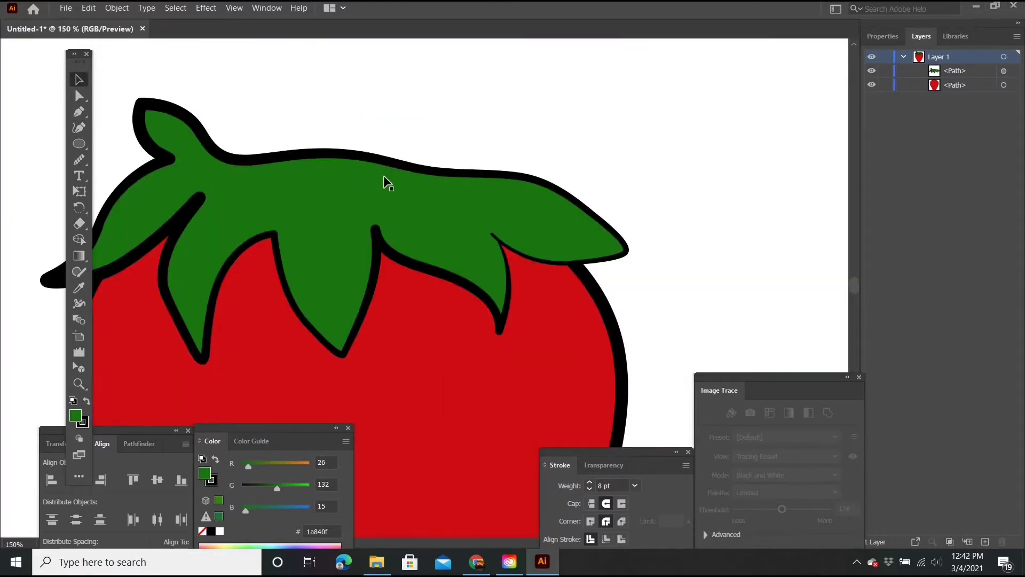
pyautogui.scroll(1, 437, 208)
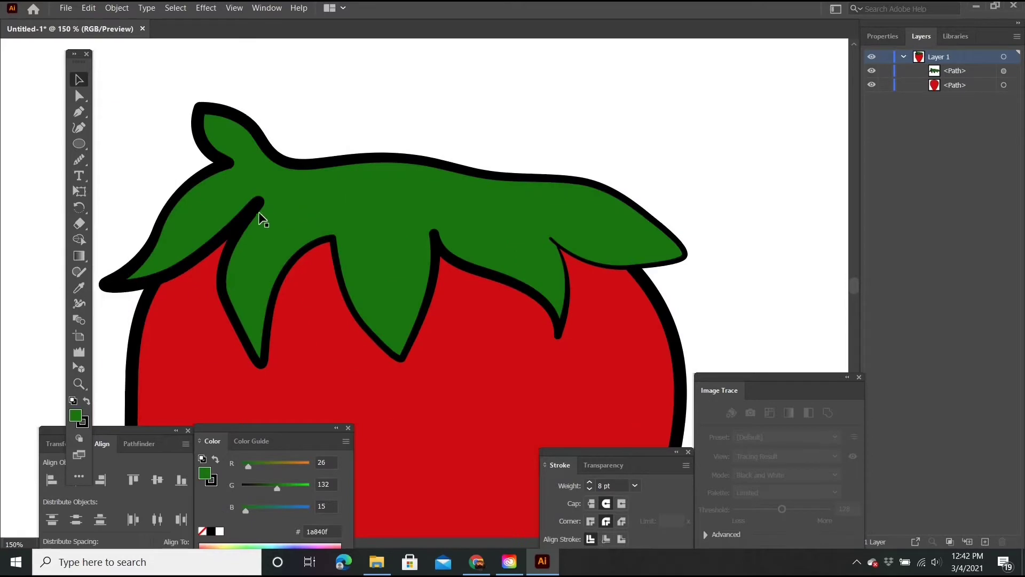
pyautogui.scroll(-2, 662, 305)
pyautogui.scroll(2, 659, 299)
pyautogui.scroll(1, 534, 193)
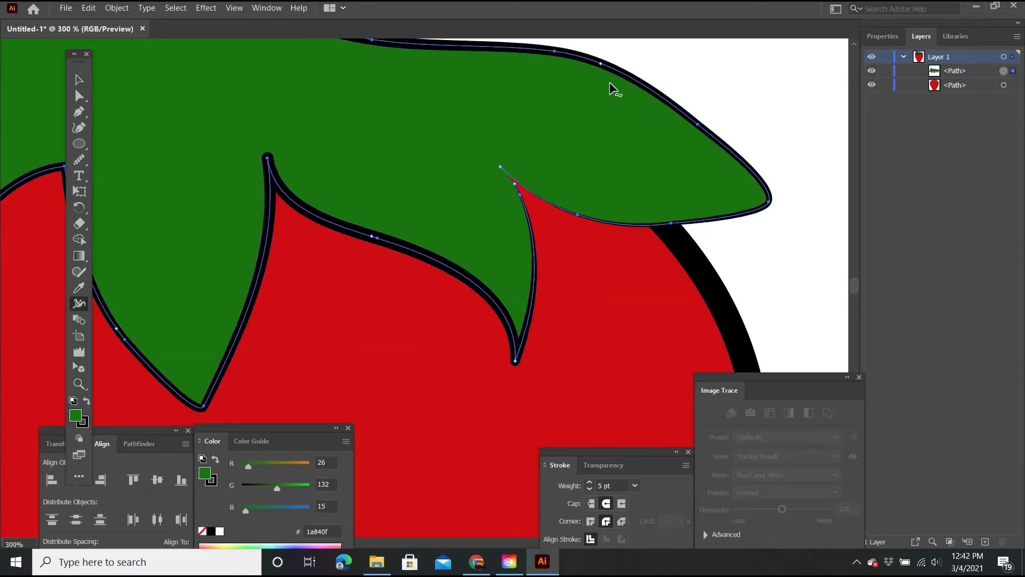
pyautogui.scroll(-3, 598, 117)
pyautogui.scroll(2, 588, 226)
pyautogui.scroll(2, 287, 354)
pyautogui.click(313, 390)
# Refine the crown's thinner 5 pt outline with the Width and Curvature tools, then deselect
pyautogui.hotkey('shift', 'w')
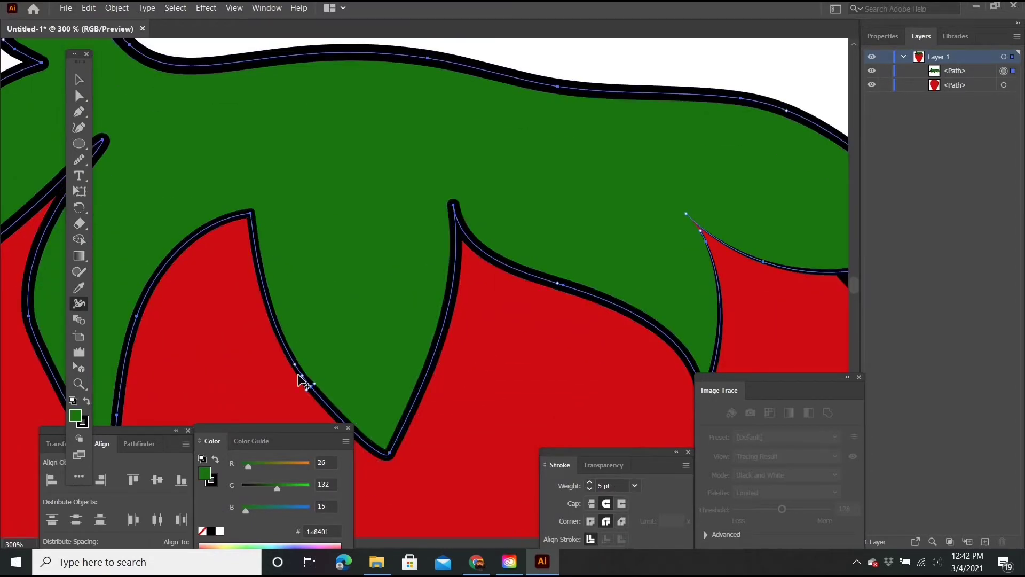
pyautogui.scroll(-2, 211, 286)
pyautogui.scroll(-2, 257, 211)
pyautogui.hotkey('shift', '`')
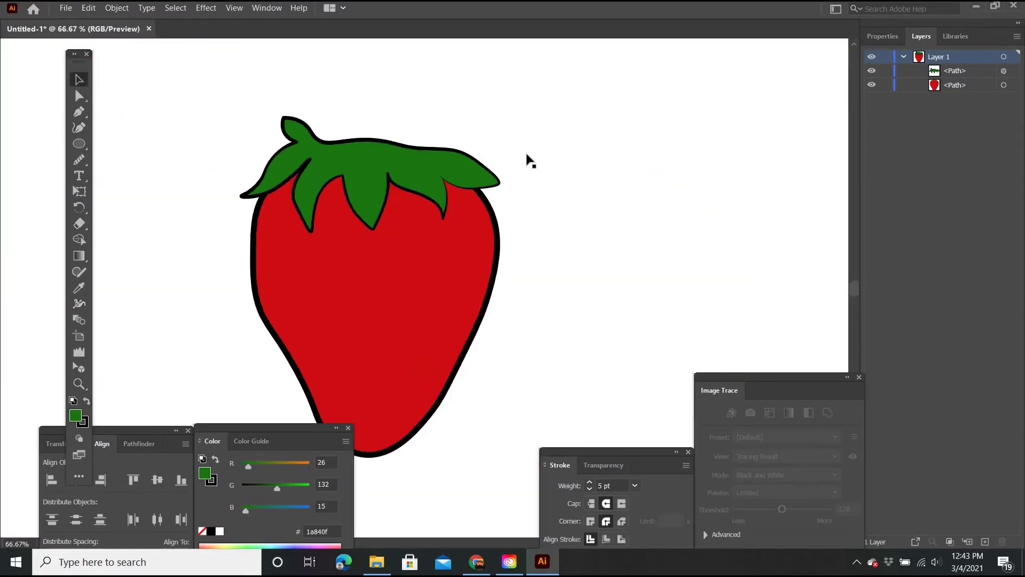
pyautogui.scroll(5, 527, 160)
pyautogui.scroll(-2, 450, 118)
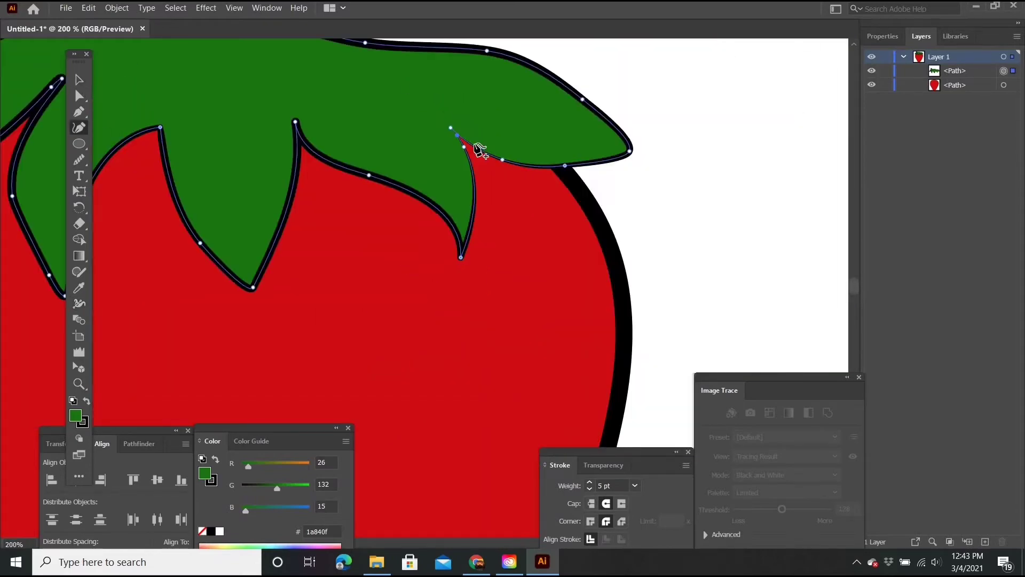
pyautogui.press('Escape')
pyautogui.scroll(-2, 658, 126)
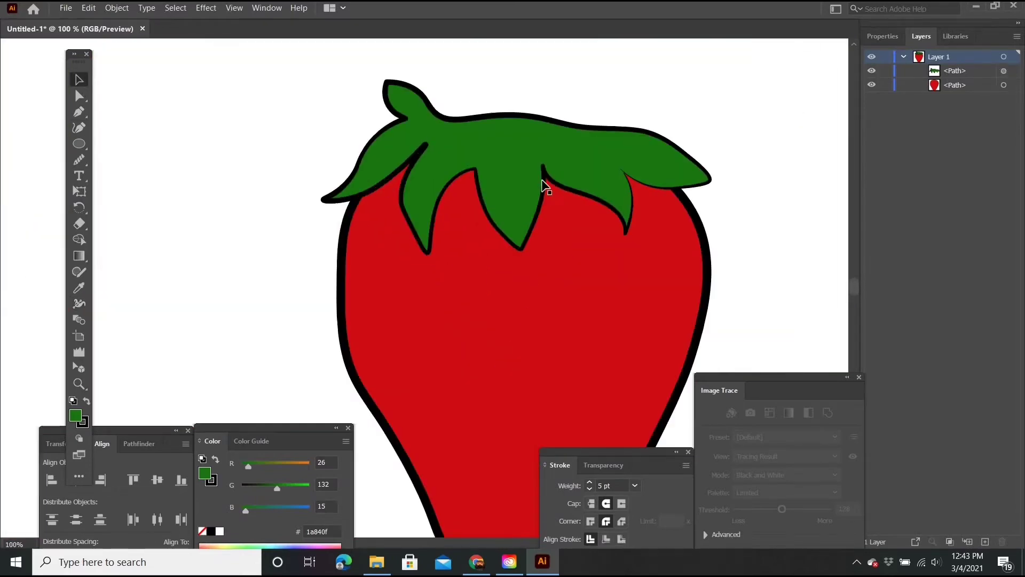
pyautogui.scroll(3, 542, 183)
# Draw a curved stem line with the Pen tool, running from the top down to the leaves
pyautogui.press('p')
pyautogui.moveTo(482, 120); pyautogui.dragTo(511, 107)
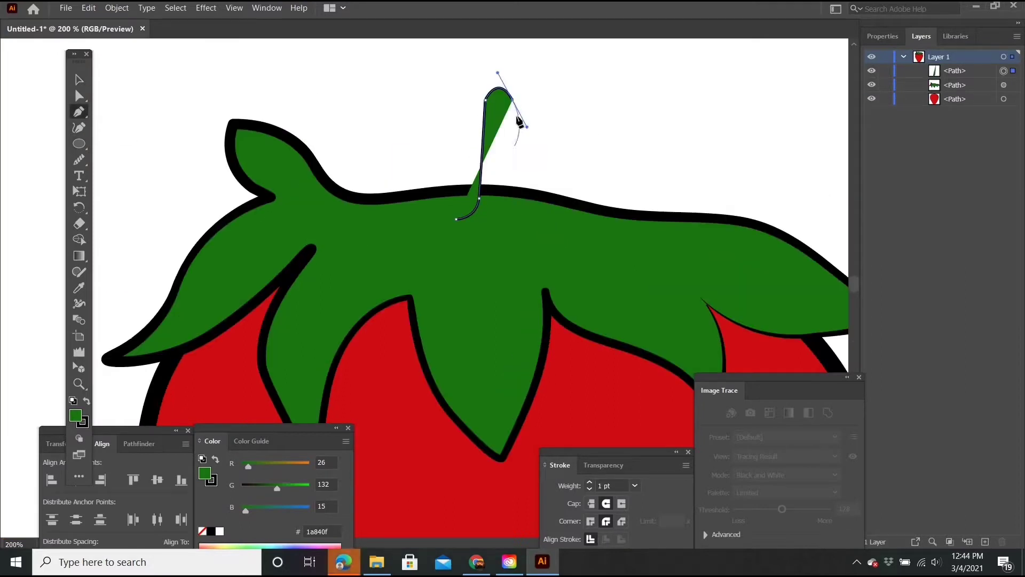
pyautogui.click(514, 199)
pyautogui.hotkey('shift', '~')
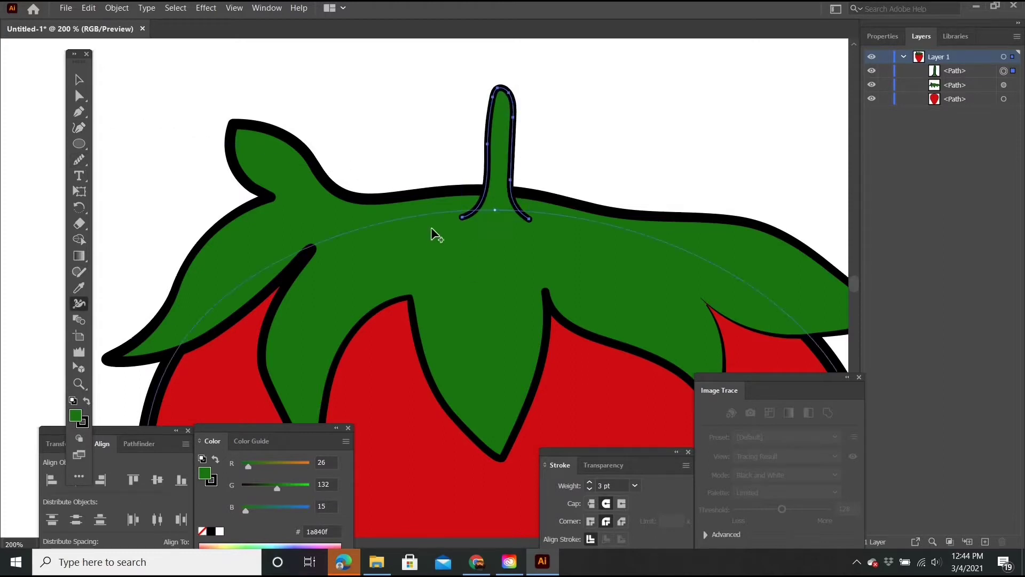
pyautogui.press('v')
# Select the new stem, then select the black curved line beneath it
pyautogui.scroll(-5, 412, 189)
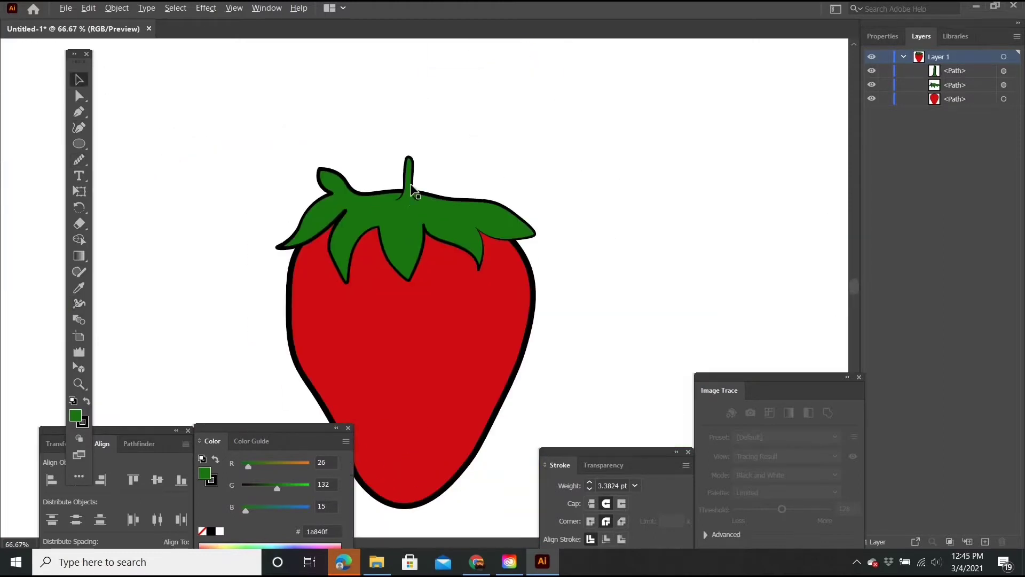
pyautogui.scroll(2, 412, 188)
pyautogui.click(412, 188)
pyautogui.scroll(3, 406, 198)
pyautogui.press('p')
pyautogui.press('v')
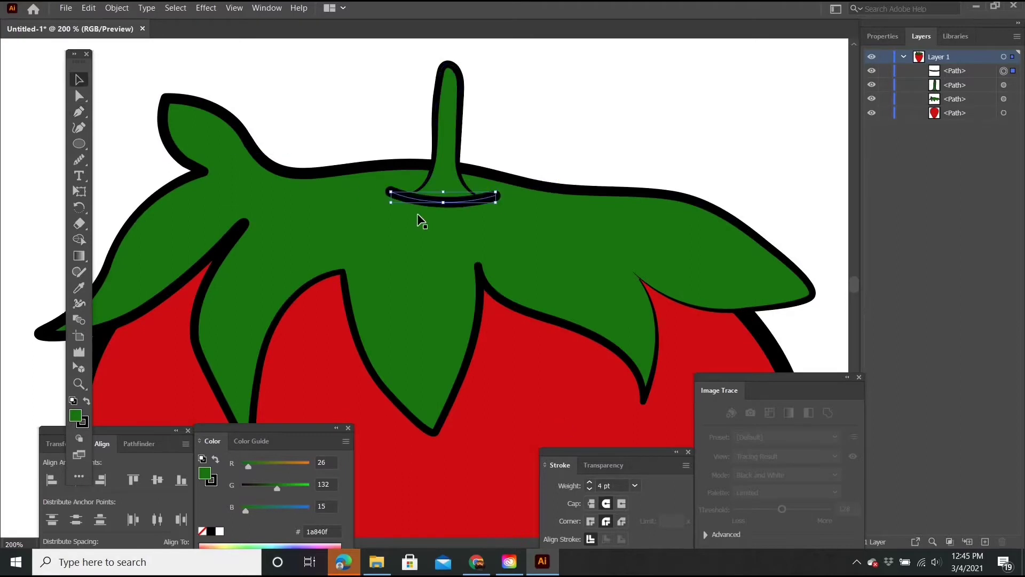
pyautogui.scroll(2, 419, 219)
pyautogui.click(454, 219)
# Taper the black curved line with the Width tool so it thins toward its right end
pyautogui.hotkey('shift', 'w')
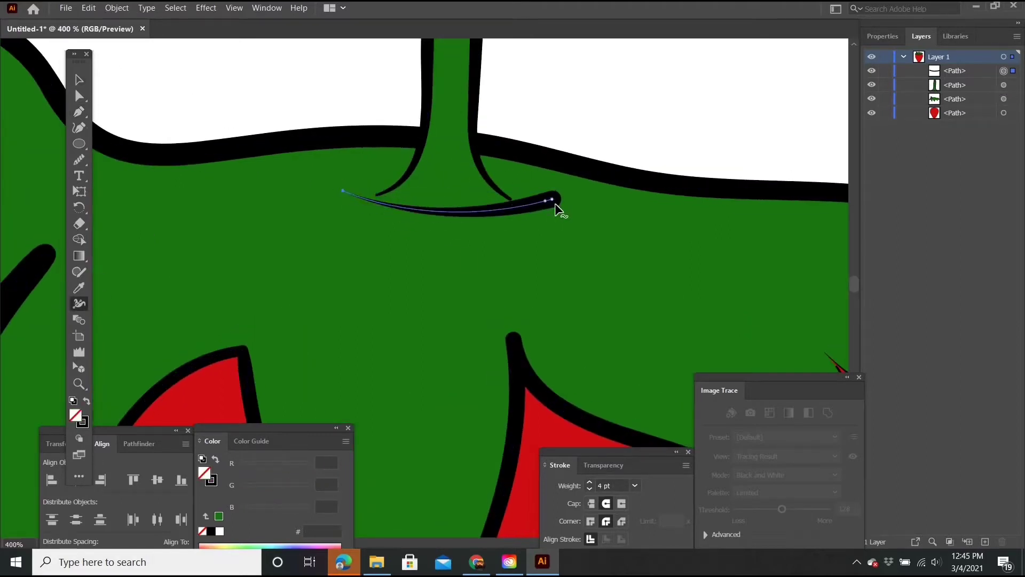
pyautogui.moveTo(556, 200); pyautogui.dragTo(554, 204)
pyautogui.moveTo(454, 214); pyautogui.dragTo(594, 206)
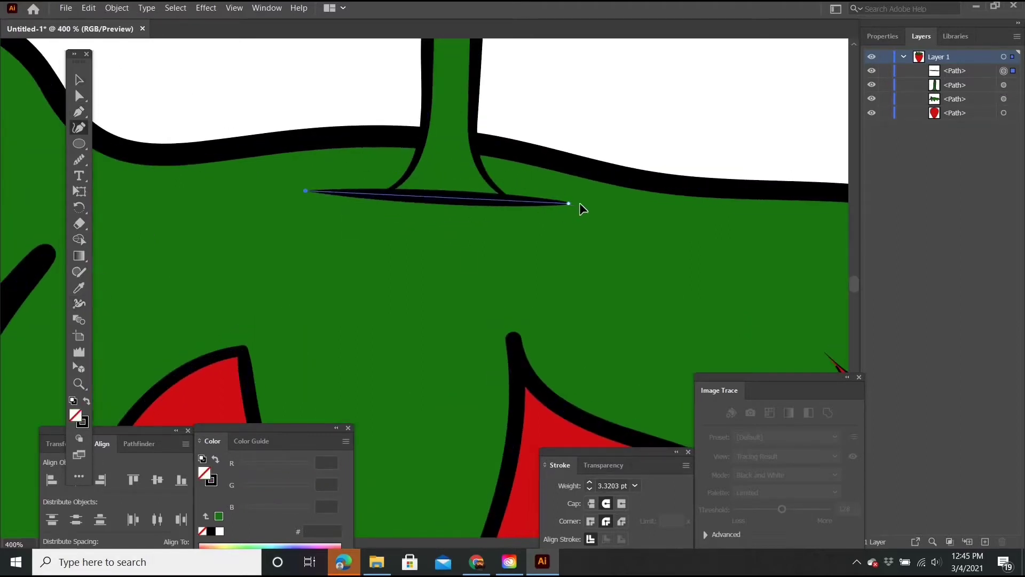
pyautogui.scroll(3, 595, 206)
pyautogui.scroll(-2, 220, 153)
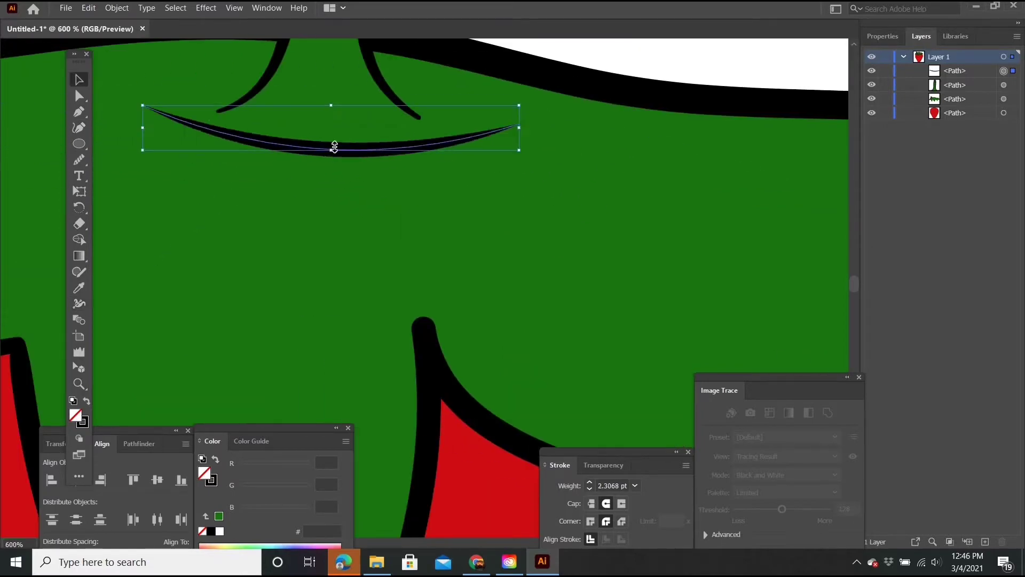
pyautogui.scroll(-3, 534, 174)
pyautogui.press('v')
pyautogui.scroll(5, 534, 174)
# Select the small curved line, try the Width tool on it, then deselect it
pyautogui.click(494, 201)
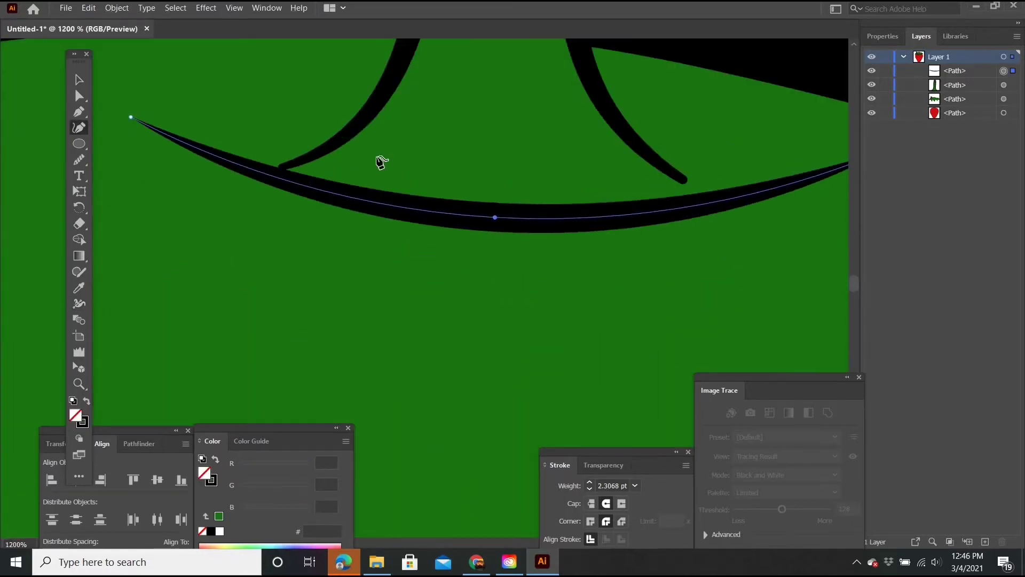
pyautogui.scroll(-1, 379, 161)
pyautogui.scroll(-1, 517, 235)
pyautogui.hotkey('shift', 'w')
pyautogui.scroll(-2, 492, 190)
pyautogui.press('v')
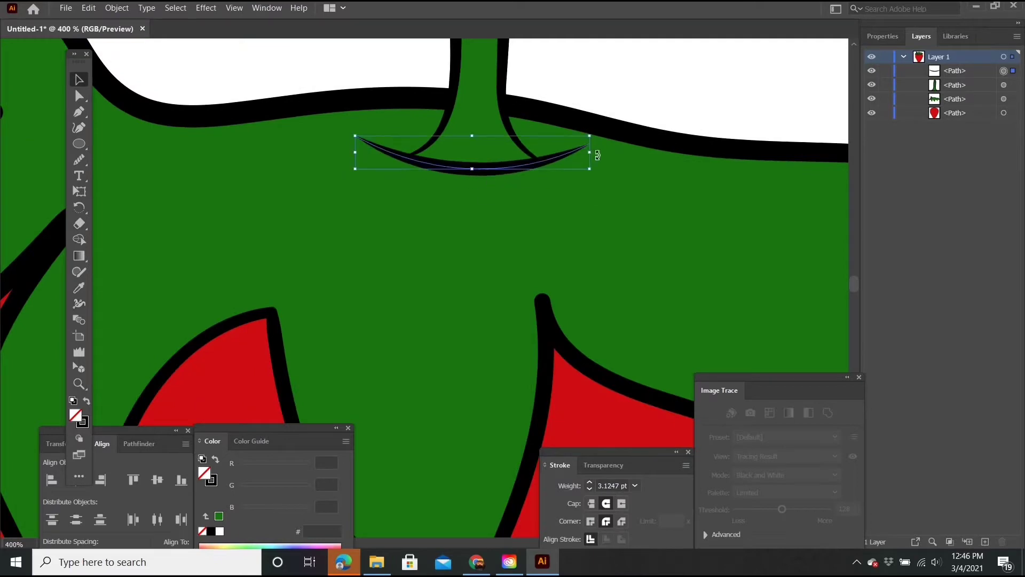
pyautogui.hotkey('ctrl', 'shift', 'a')
# Select the left leaf shape and prepare the Pen tool to trace a crease on it
pyautogui.click(586, 144)
pyautogui.scroll(2, 586, 144)
pyautogui.scroll(2, 479, 239)
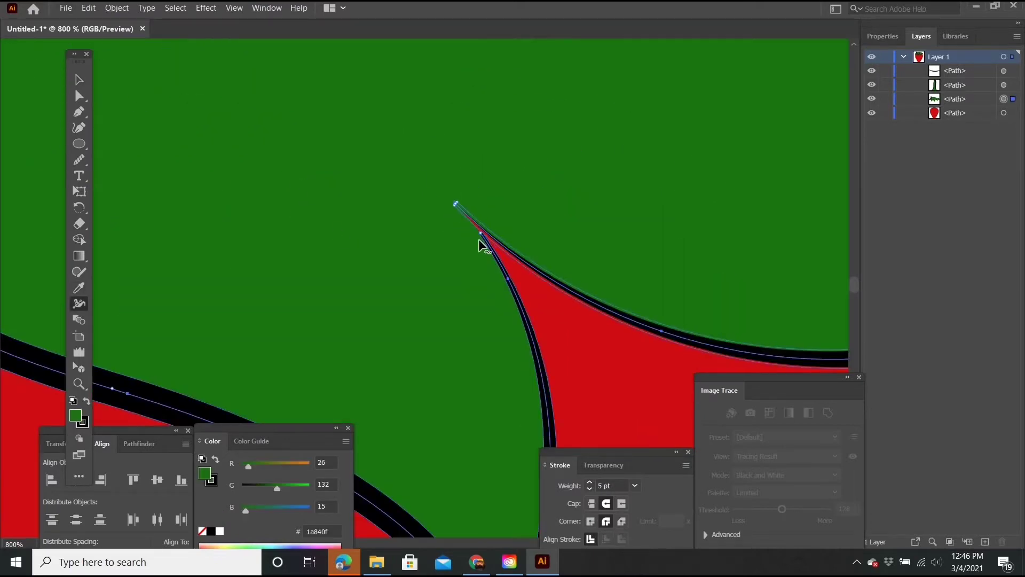
pyautogui.scroll(-5, 479, 239)
pyautogui.scroll(3, 469, 155)
pyautogui.press('p')
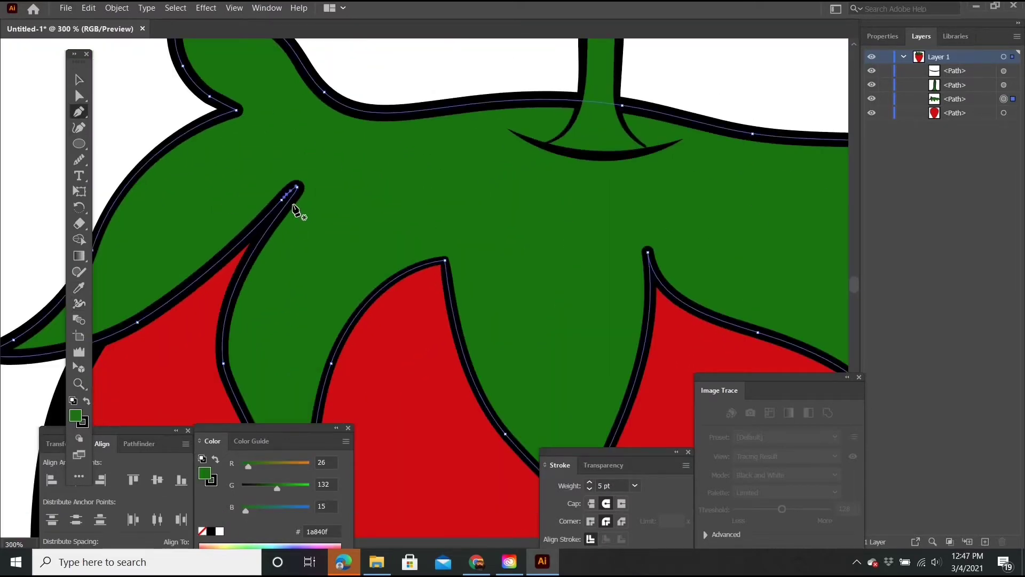
pyautogui.scroll(-3, 229, 245)
pyautogui.scroll(3, 179, 247)
# Frame the left leaf in view and clear the selection
pyautogui.scroll(-3, 332, 270)
pyautogui.hscroll(3, 305, 98)
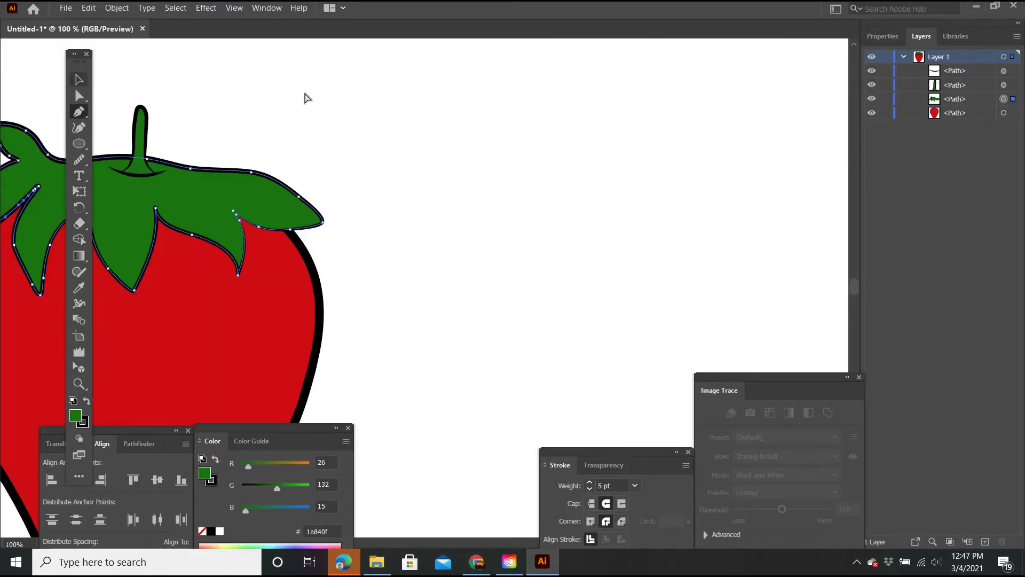
pyautogui.scroll(8, 307, 235)
pyautogui.hotkey('shift', 'w')
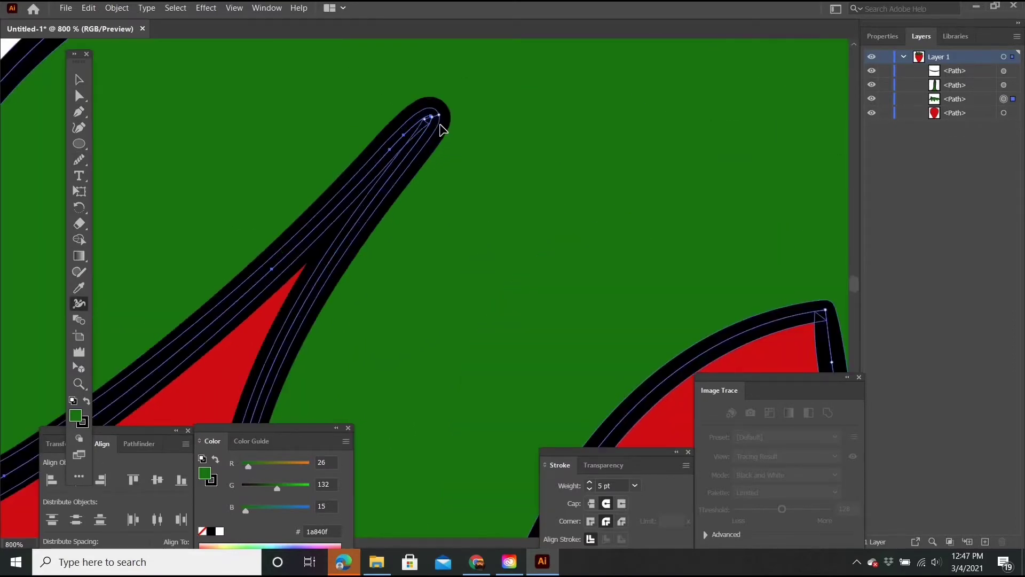
pyautogui.press('v')
pyautogui.hotkey('ctrl', 'shift', 'a')
pyautogui.scroll(-4, 242, 156)
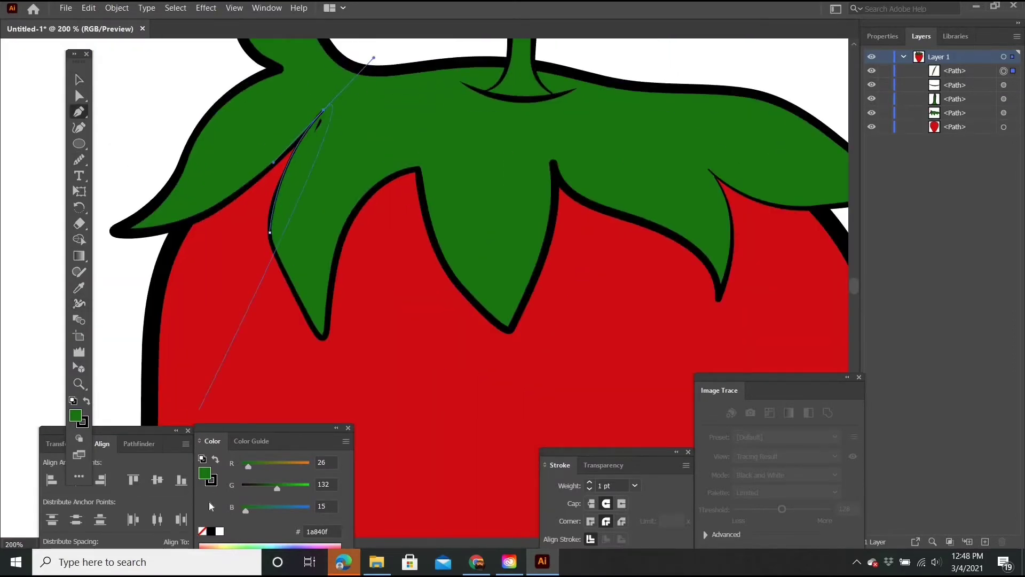
# Taper the new left-leaf crease line to a sharp point at its tip
pyautogui.scroll(2, 97, 94)
pyautogui.hotkey('shift', 'w')
pyautogui.moveTo(257, 82); pyautogui.dragTo(270, 69)
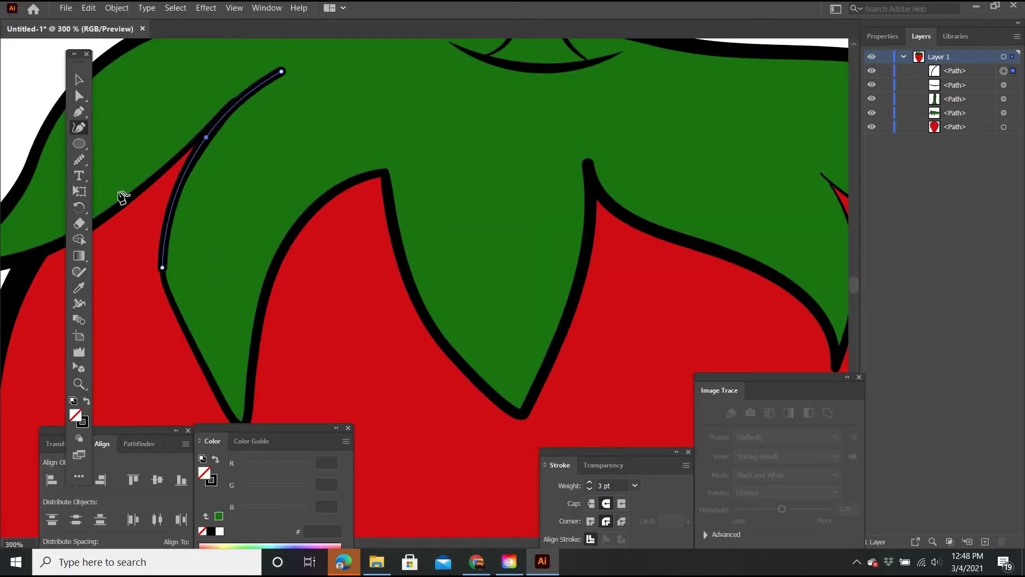
pyautogui.scroll(3, 363, 67)
pyautogui.moveTo(363, 67); pyautogui.dragTo(222, 206)
pyautogui.scroll(-3, 222, 206)
pyautogui.hotkey('shift', '~')
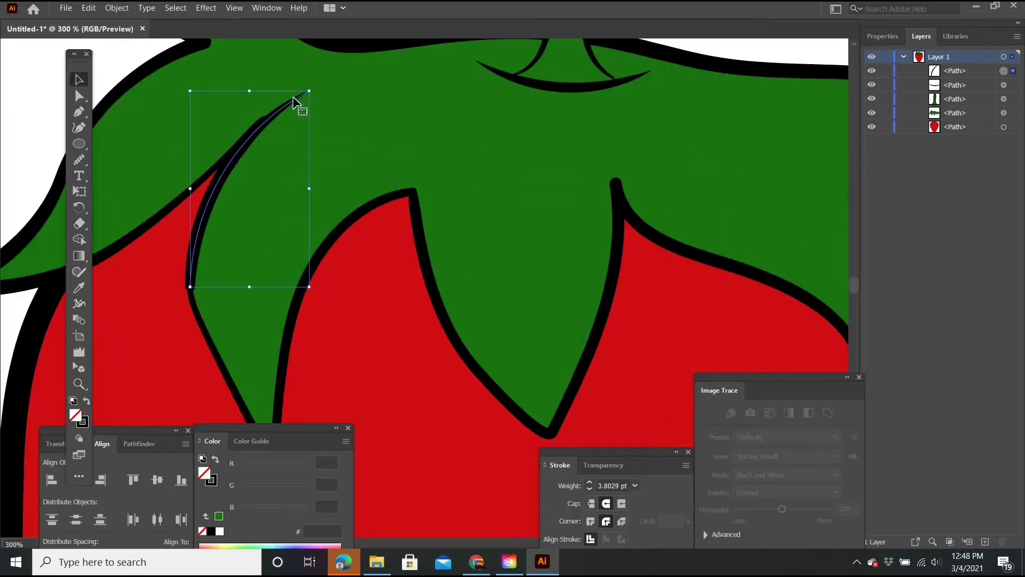
pyautogui.scroll(3, 215, 319)
pyautogui.scroll(-2, 215, 320)
pyautogui.press('v')
pyautogui.click(589, 482)
# Undo the last change, widen the thin leaf crease near its tip and along its length, then select the green leaf
pyautogui.scroll(2, 213, 366)
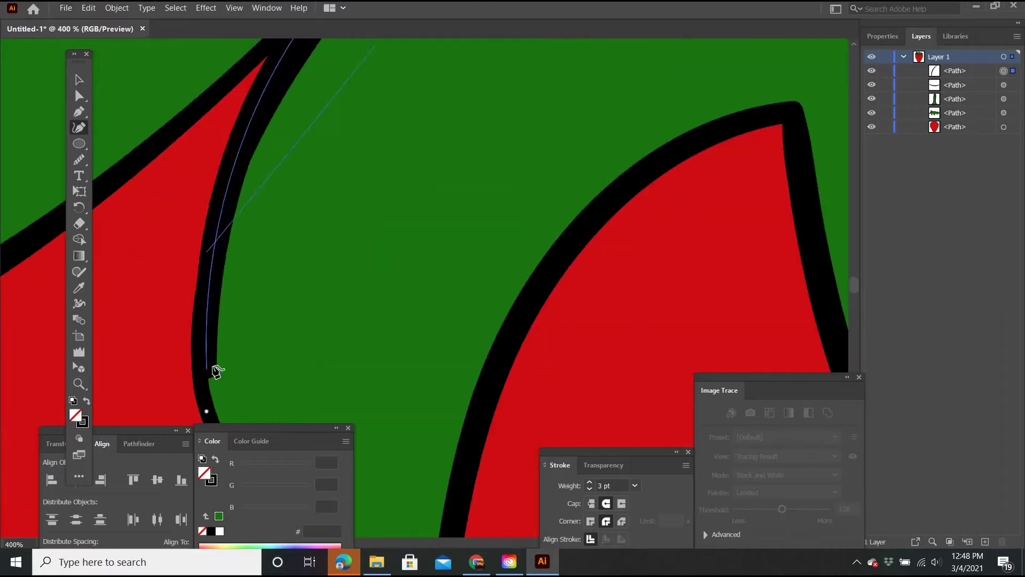
pyautogui.scroll(-2, 314, 85)
pyautogui.scroll(-1, 576, 122)
pyautogui.hotkey('ctrl', 'shift', 'a')
pyautogui.hotkey('ctrl', 'z')
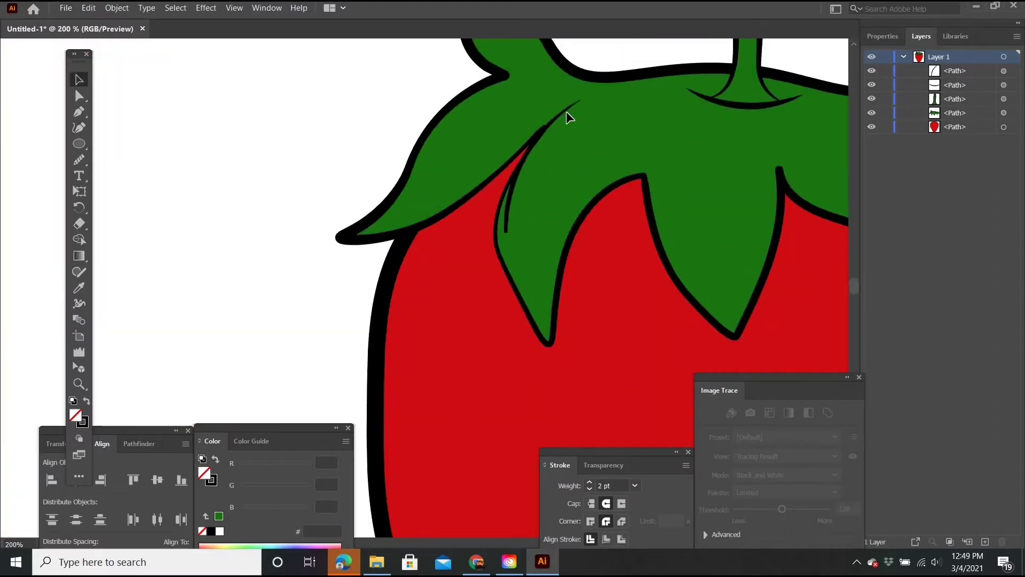
pyautogui.hotkey('ctrl', '=')
pyautogui.moveTo(552, 142); pyautogui.dragTo(539, 130)
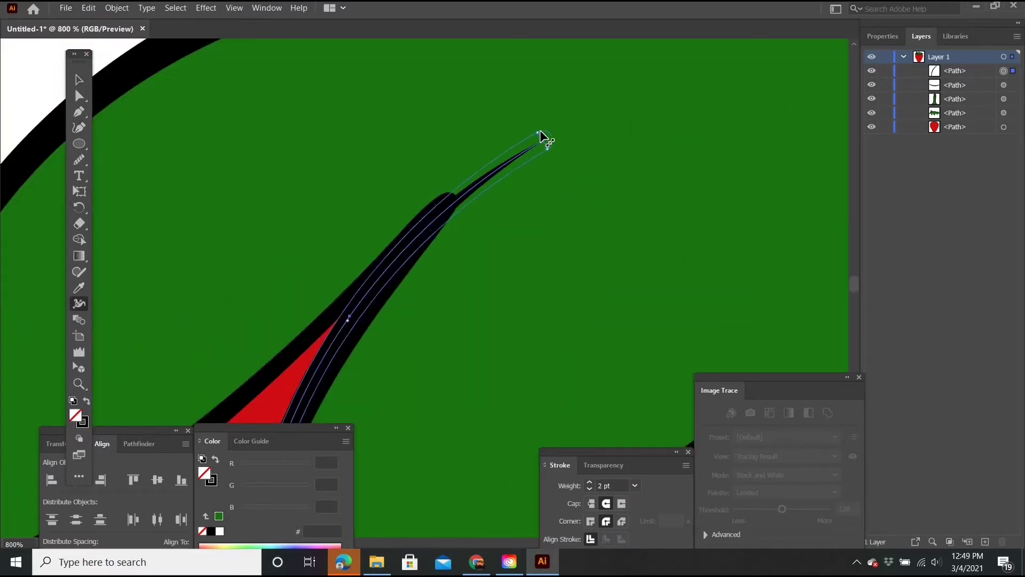
pyautogui.moveTo(384, 325); pyautogui.dragTo(414, 206)
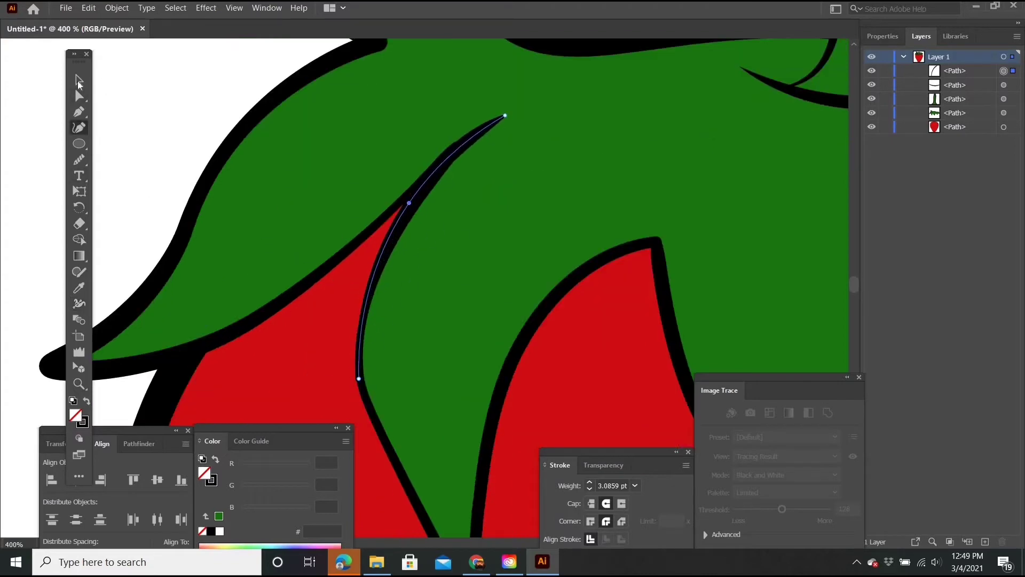
pyautogui.hotkey('ctrl', '-')
pyautogui.hotkey('ctrl', '-')
pyautogui.hotkey('ctrl', '-')
pyautogui.press('v')
pyautogui.click(452, 160)
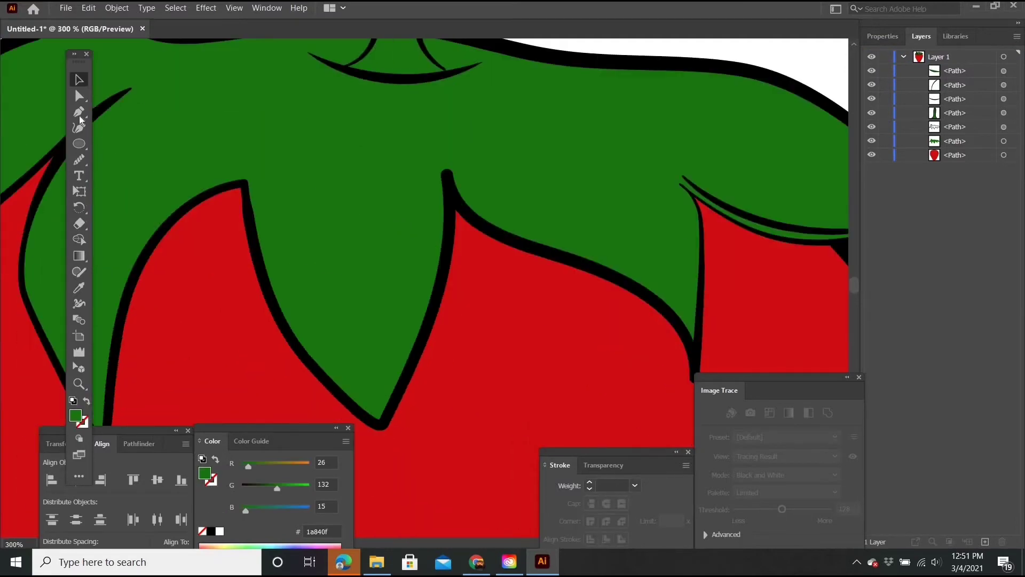
# Taper the middle leaf's centre vein so both ends come to points
pyautogui.hotkey('shift', 'w')
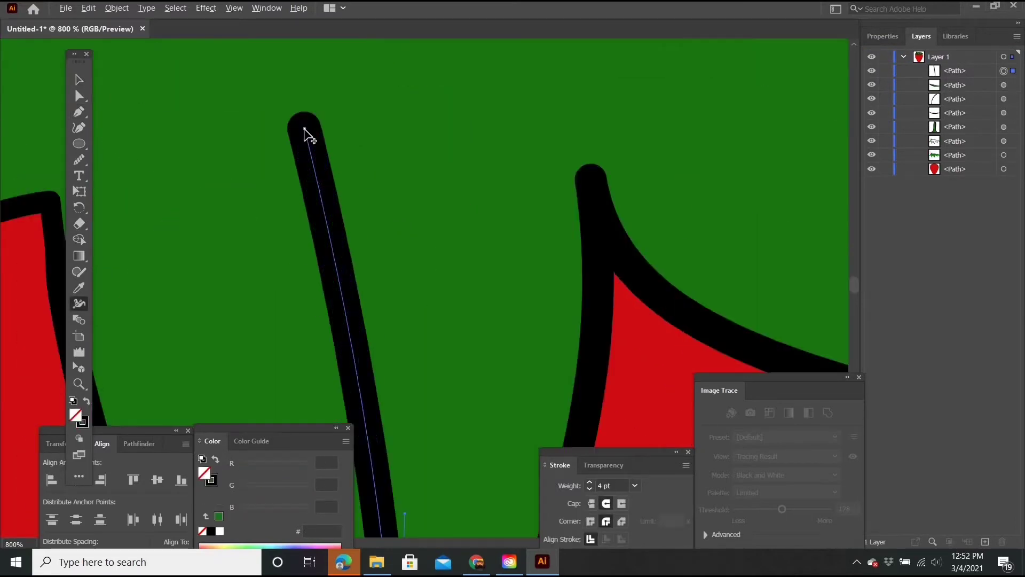
pyautogui.moveTo(309, 130); pyautogui.dragTo(346, 272)
pyautogui.hotkey('ctrl', '-')
pyautogui.hotkey('ctrl', '+')
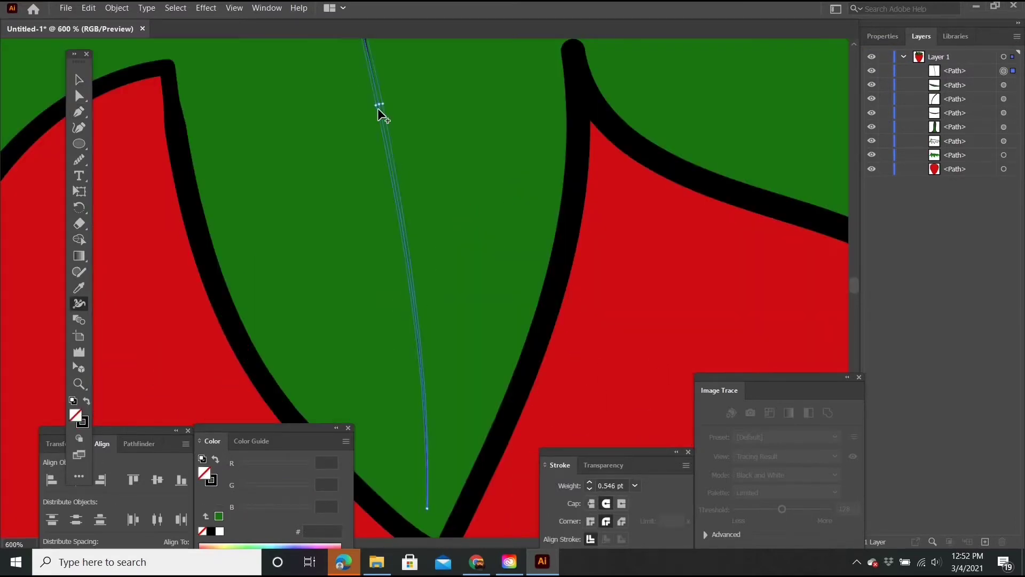
pyautogui.moveTo(378, 108); pyautogui.dragTo(371, 114)
pyautogui.click(78, 80)
pyautogui.hotkey('ctrl', '-')
pyautogui.hotkey('ctrl', '-')
pyautogui.hotkey('ctrl', 'shift', 'a')
pyautogui.hotkey('ctrl', '+')
pyautogui.hotkey('ctrl', '+')
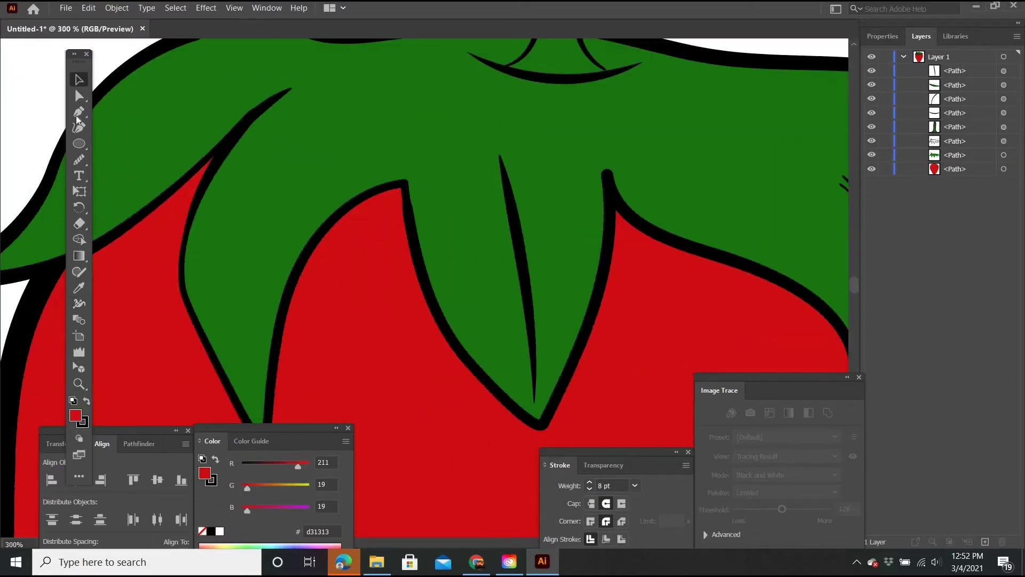
# Finish a new crease line on the left leaf and clear the selection
pyautogui.click(346, 128)
pyautogui.press('v')
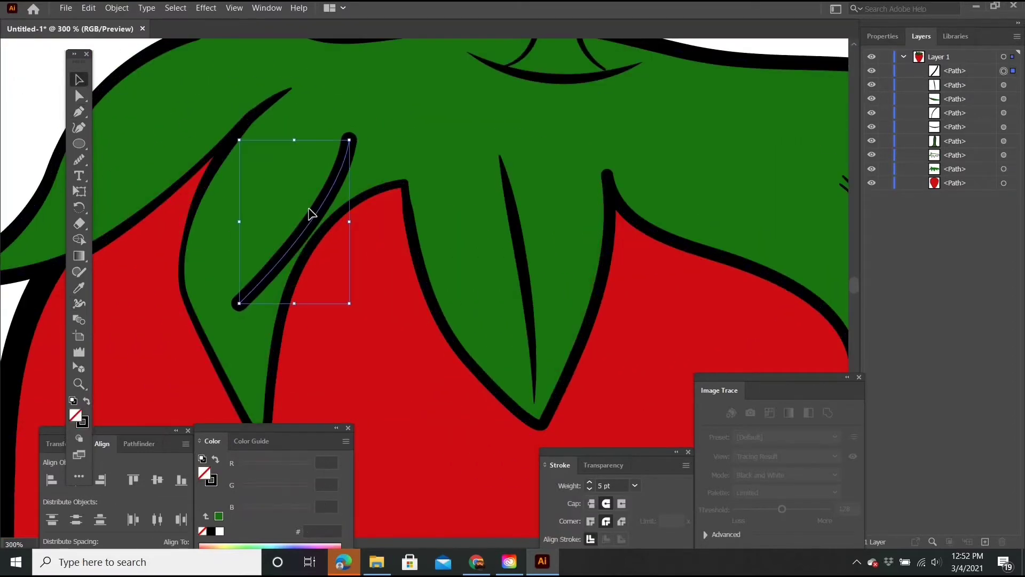
pyautogui.press('v')
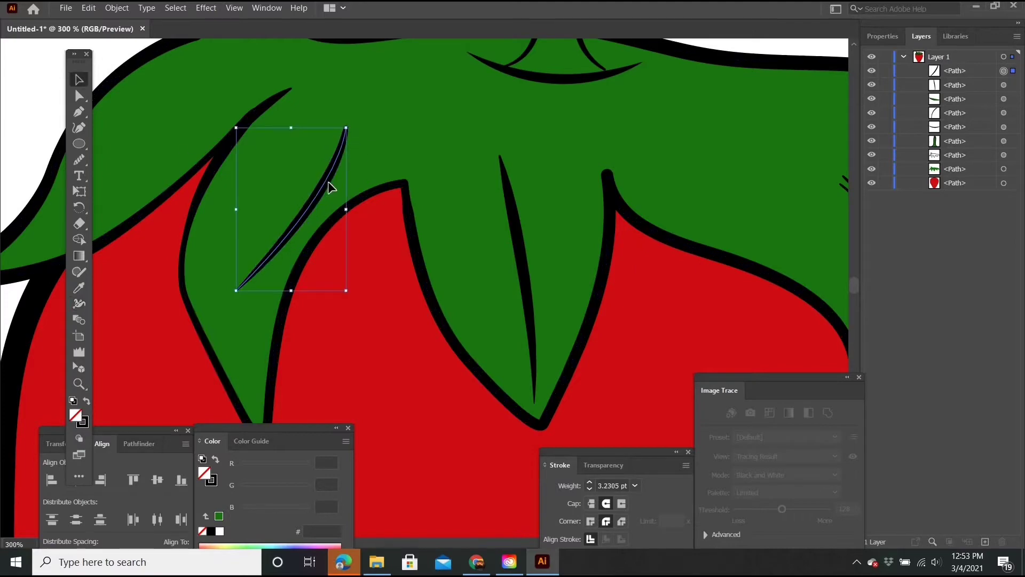
pyautogui.hotkey('ctrl', '-')
pyautogui.hotkey('ctrl', '-')
pyautogui.hotkey('ctrl', '+')
pyautogui.click(482, 80)
pyautogui.hotkey('ctrl', 'shift', 'a')
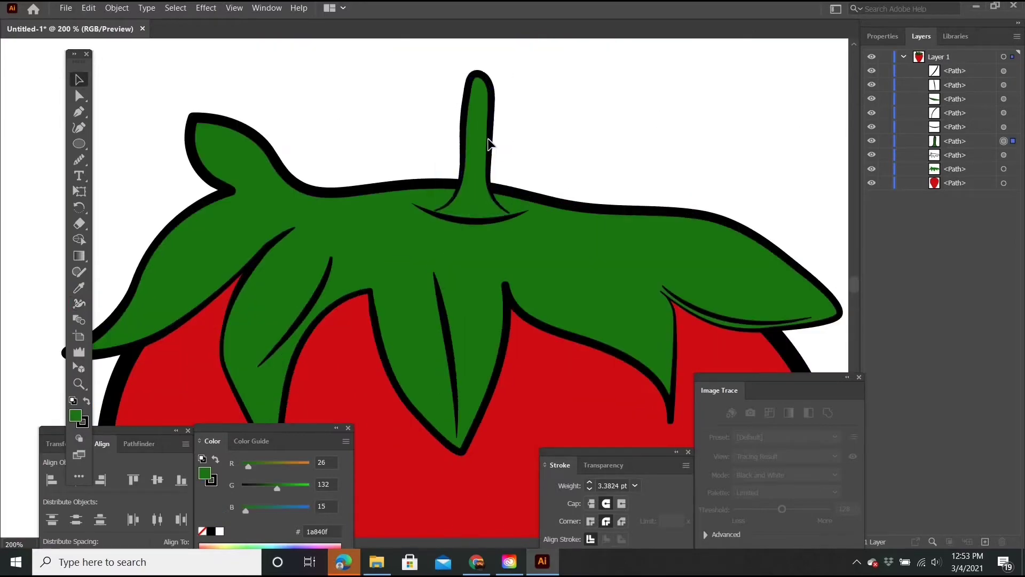
pyautogui.scroll(-3, 488, 137)
# Add a short pointed accent line at the small upper leaf's notch
pyautogui.press('p')
pyautogui.scroll(5, 376, 129)
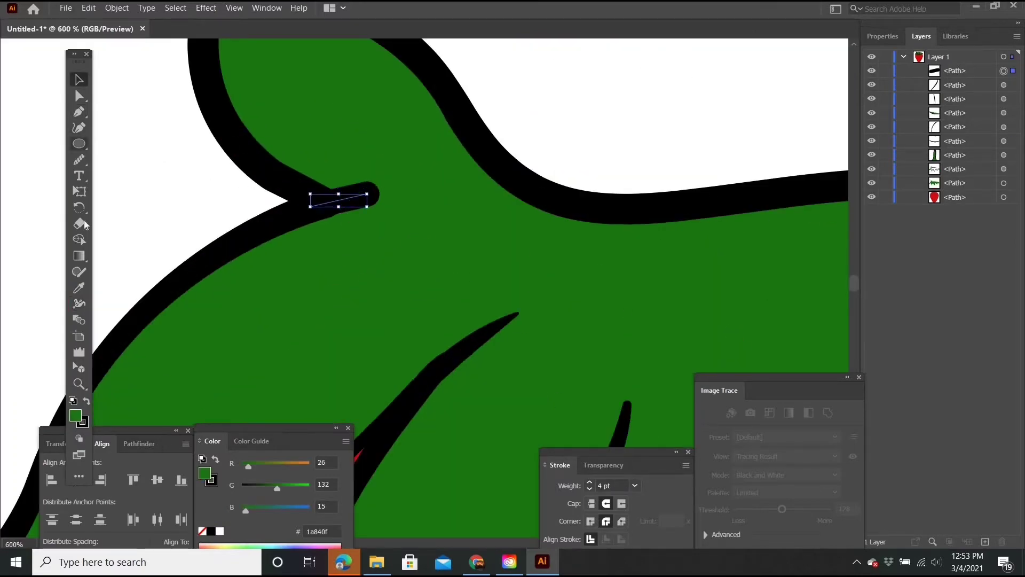
pyautogui.moveTo(366, 194); pyautogui.dragTo(371, 201)
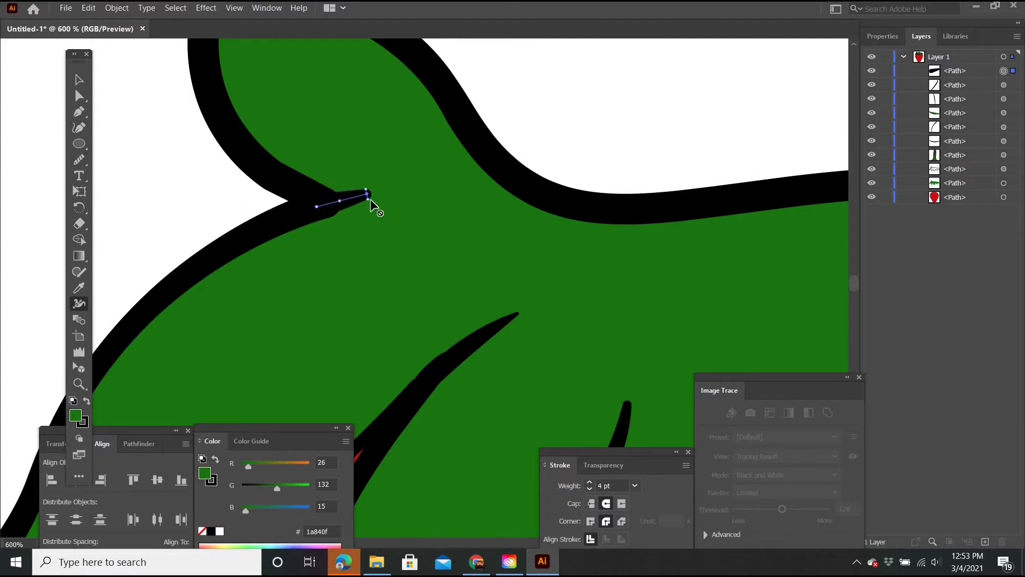
pyautogui.press('v')
pyautogui.hscroll(-5, 473, 200)
pyautogui.scroll(-3, 512, 195)
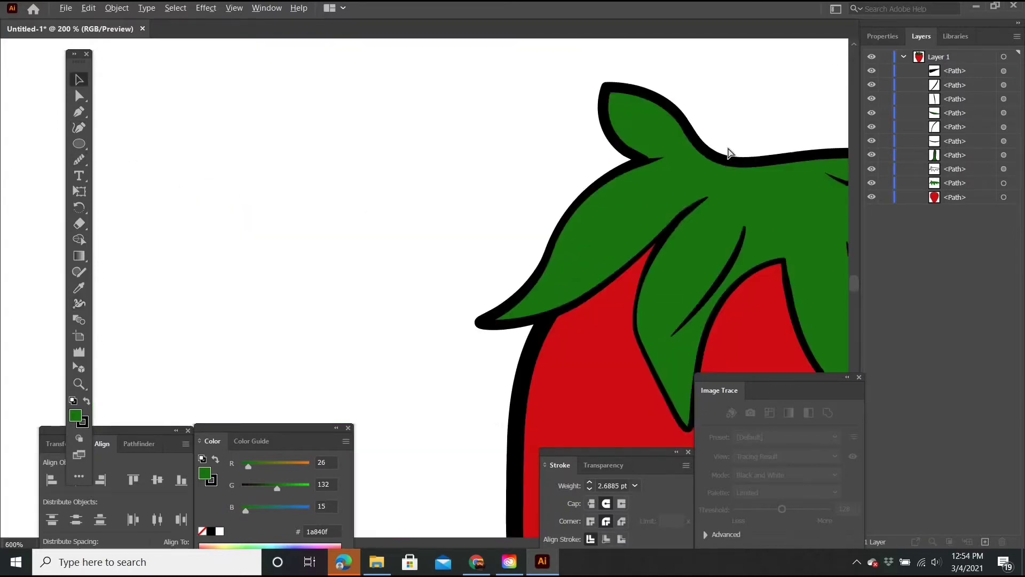
pyautogui.scroll(2, 502, 151)
pyautogui.scroll(3, 584, 160)
pyautogui.scroll(2, 584, 160)
pyautogui.click(654, 264)
# Draw a curved shading shape along one side of the stem
pyautogui.scroll(5, 262, 86)
pyautogui.hscroll(-5, 261, 85)
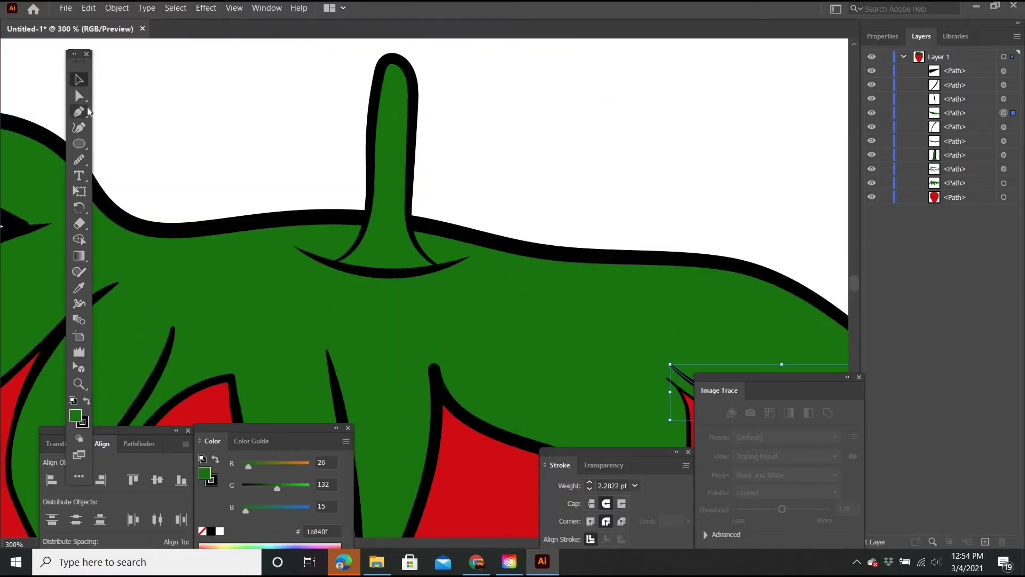
pyautogui.click(79, 111)
pyautogui.scroll(2, 336, 160)
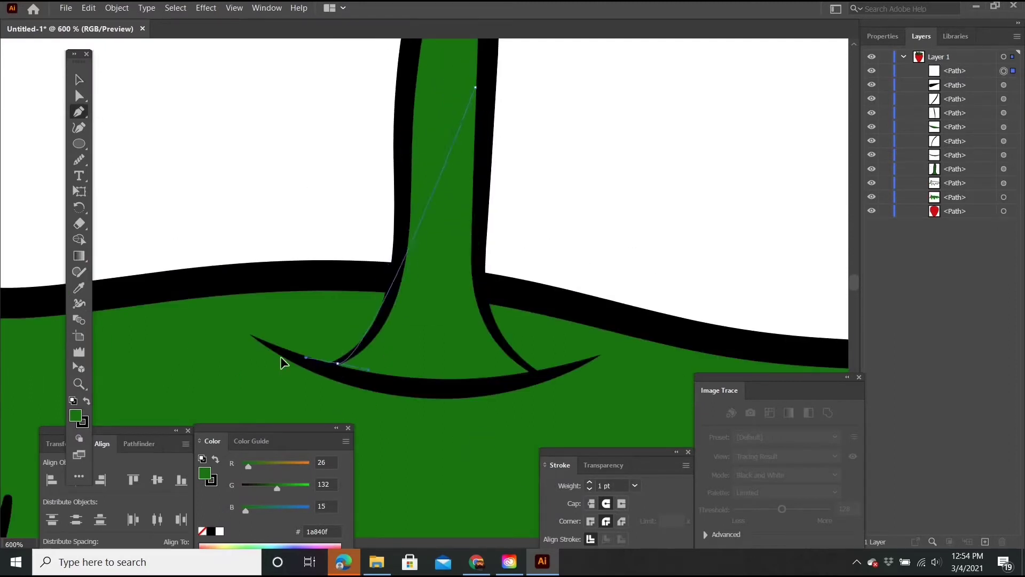
pyautogui.click(532, 370)
pyautogui.click(475, 88)
pyautogui.scroll(1, 513, 96)
pyautogui.hotkey('shift', '`')
pyautogui.click(482, 319)
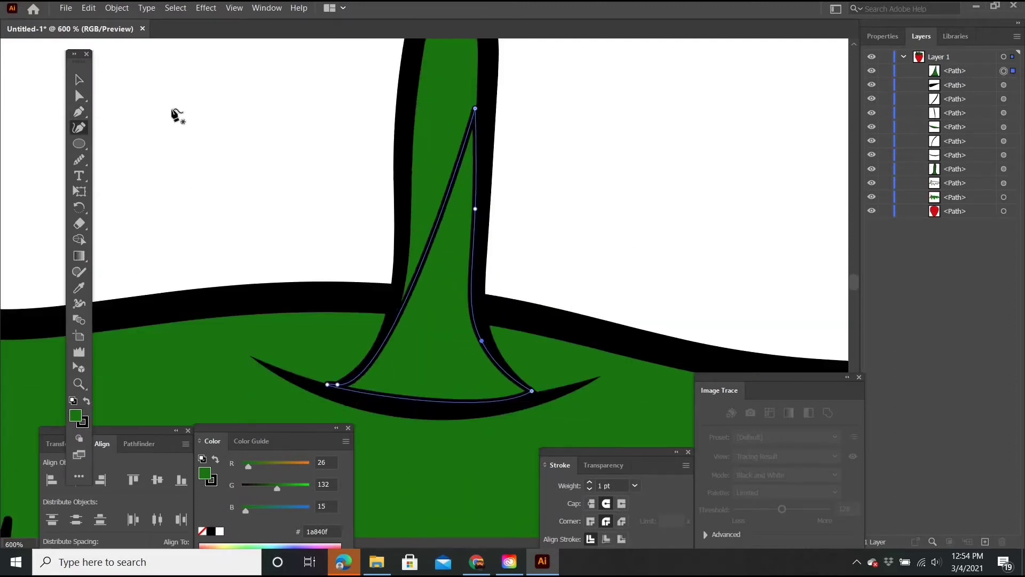
pyautogui.press('v')
# Move the stem shading lower in the stacking order, then delete it
pyautogui.moveTo(955, 71)
pyautogui.mouseDown()
pyautogui.moveTo(963, 189)
pyautogui.moveTo(970, 160)
pyautogui.mouseUp()
pyautogui.click(744, 192)
pyautogui.hscroll(1, 744, 192)
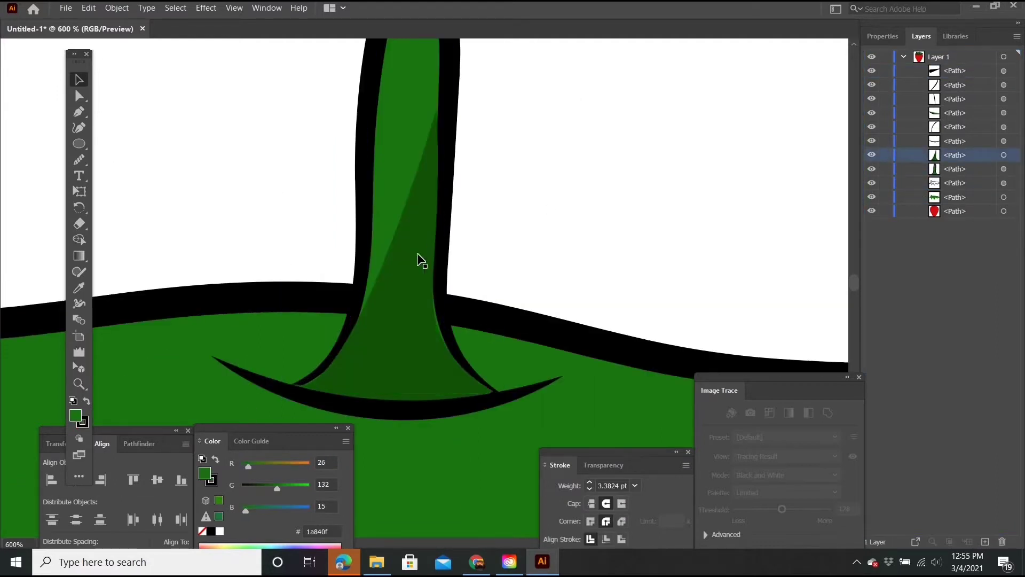
pyautogui.click(409, 245)
pyautogui.press('Delete')
# Paste a copy of the stem over the original and remove the original stem's outline
pyautogui.scroll(-2, 417, 187)
pyautogui.click(393, 284)
pyautogui.hotkey('ctrl', 'c')
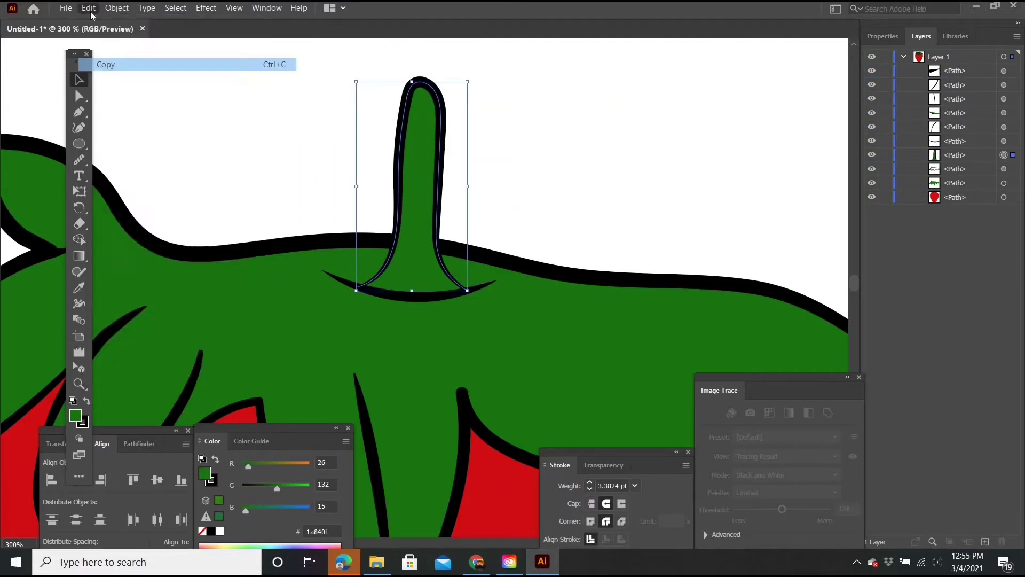
pyautogui.hotkey('ctrl', 'v')
pyautogui.hscroll(1, 454, 154)
pyautogui.moveTo(568, 218); pyautogui.dragTo(386, 217)
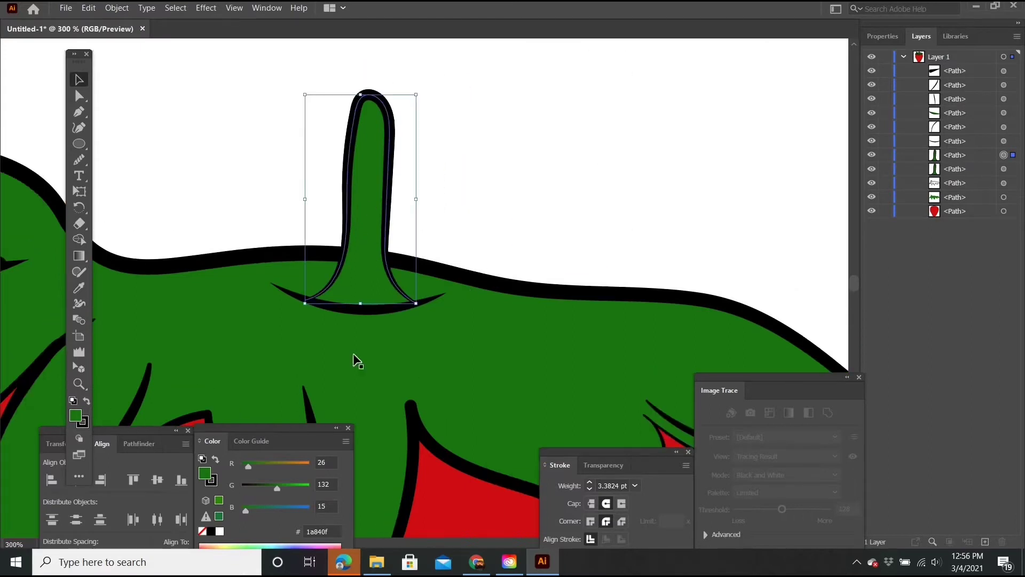
pyautogui.click(956, 155)
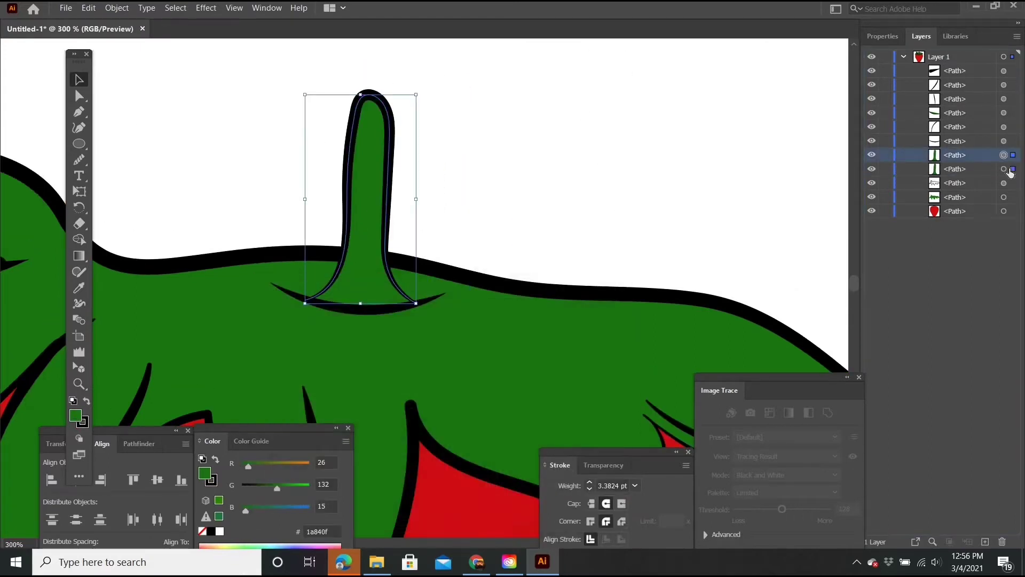
pyautogui.click(1012, 169)
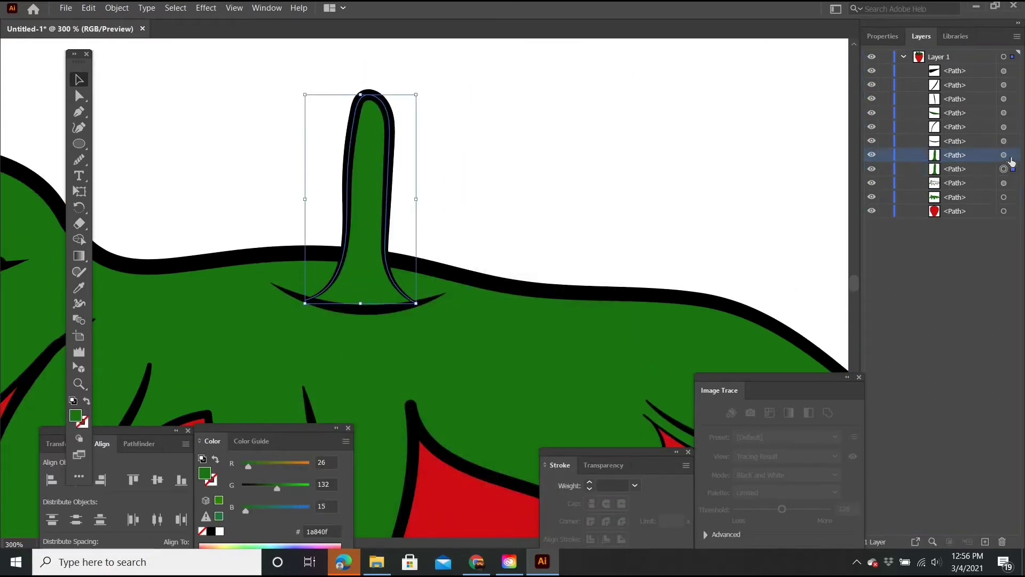
pyautogui.click(204, 532)
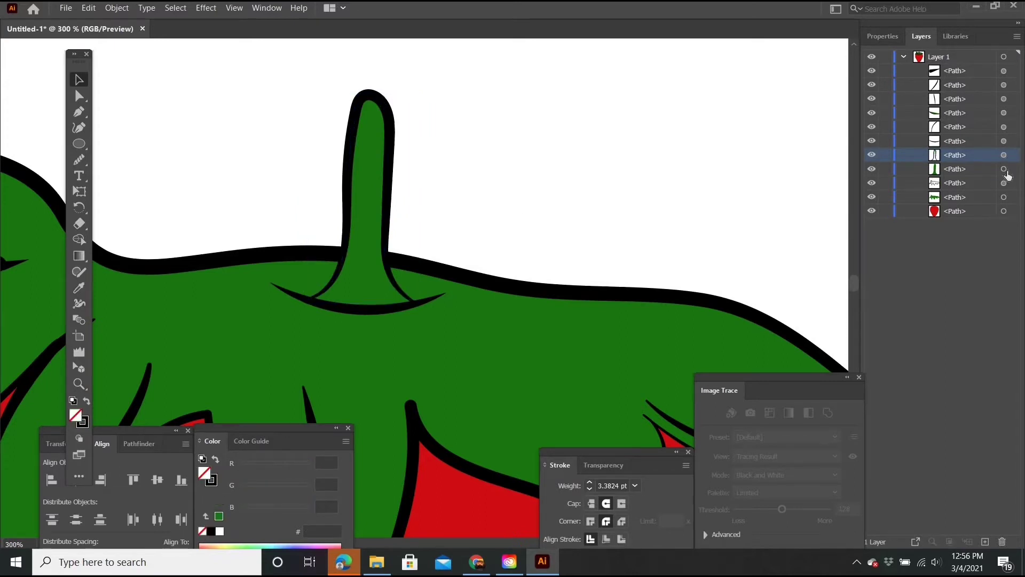
# Draw a new shading path down the stem and fill it dark green #13630a
pyautogui.hscroll(-1, 534, 187)
pyautogui.click(492, 158)
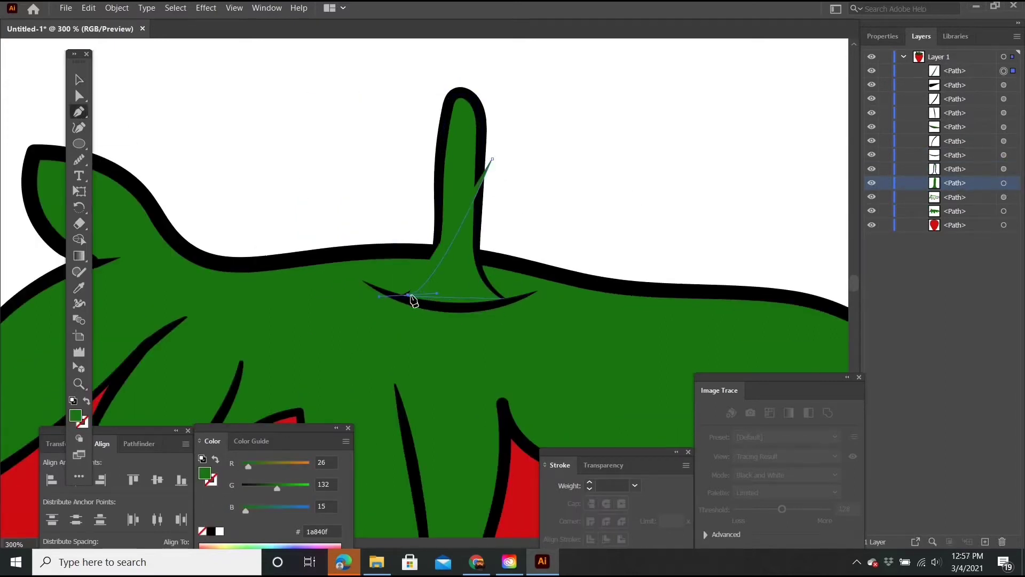
pyautogui.moveTo(408, 294); pyautogui.dragTo(436, 293)
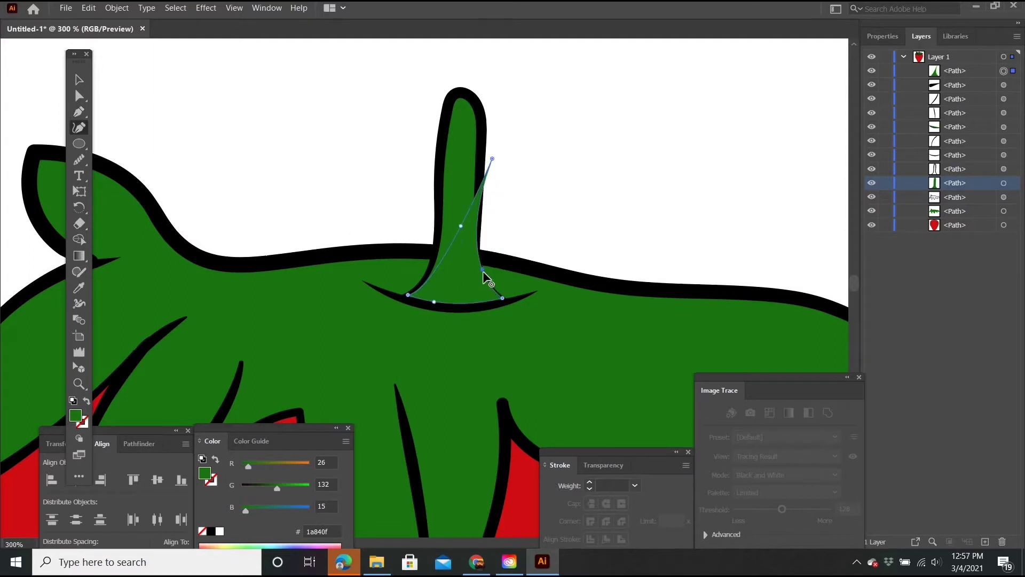
pyautogui.scroll(3, 427, 231)
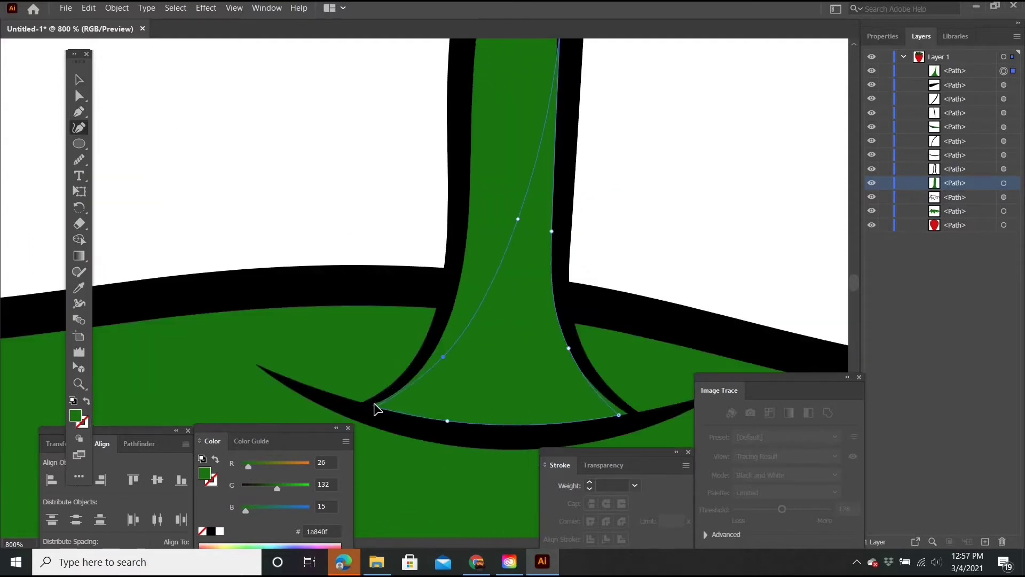
pyautogui.doubleClick(75, 415)
pyautogui.click(414, 426)
pyautogui.click(595, 328)
# Place the shading beneath the stem outline and set its opacity to 74%
pyautogui.moveTo(955, 71); pyautogui.dragTo(965, 183)
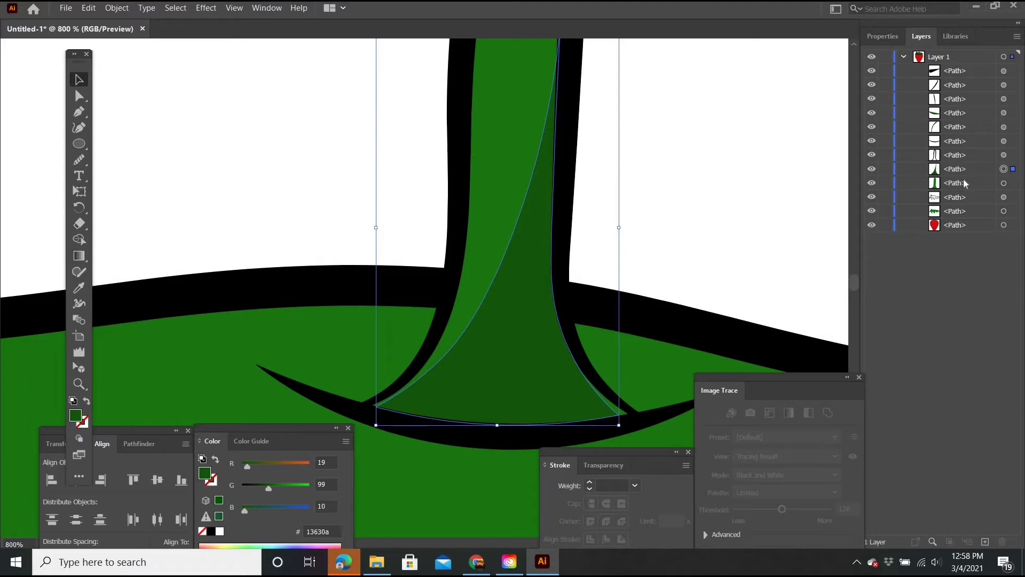
pyautogui.scroll(-3, 618, 222)
pyautogui.hotkey('shift', 'ctrl', 'F10')
pyautogui.scroll(5, 533, 251)
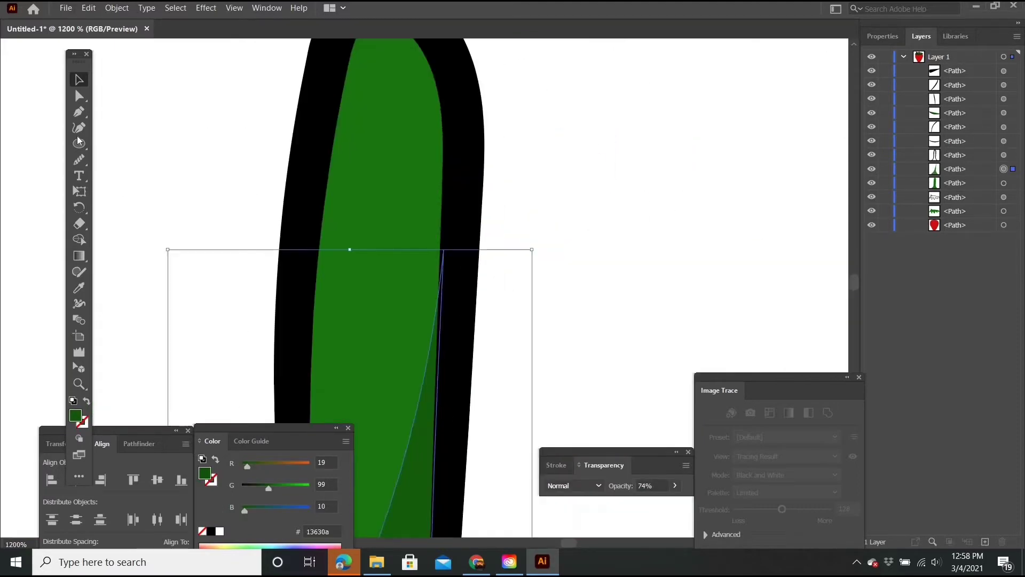
pyautogui.click(79, 127)
pyautogui.hotkey('ctrl', '-')
pyautogui.hotkey('ctrl', '-')
pyautogui.hotkey('ctrl', '-')
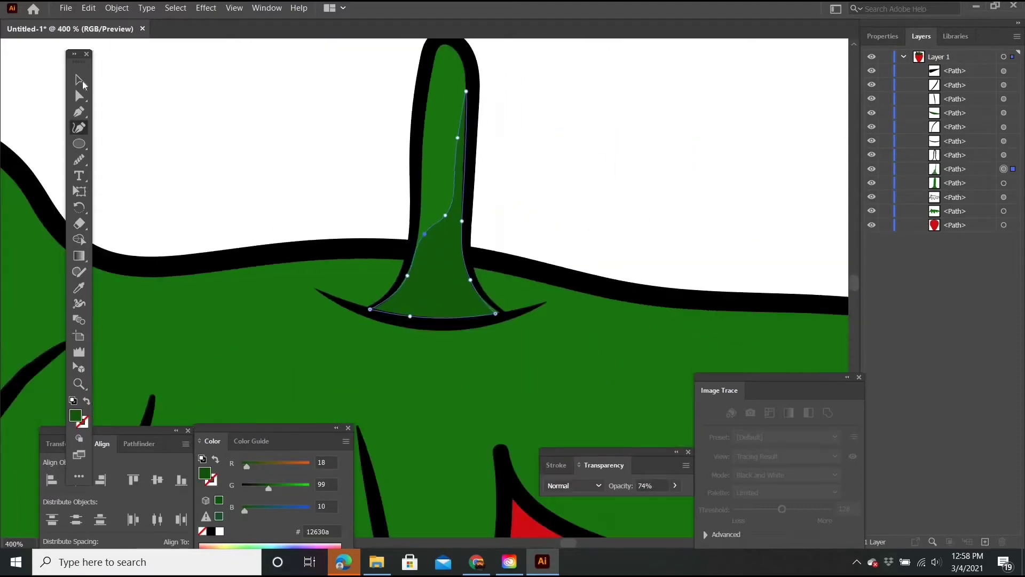
# Draw a light green #3ba030 oval highlight near the top of the stem
pyautogui.click(79, 80)
pyautogui.moveTo(442, 109); pyautogui.dragTo(435, 173)
pyautogui.doubleClick(205, 472)
pyautogui.click(582, 325)
pyautogui.hotkey('ctrl', '+')
pyautogui.click(424, 126)
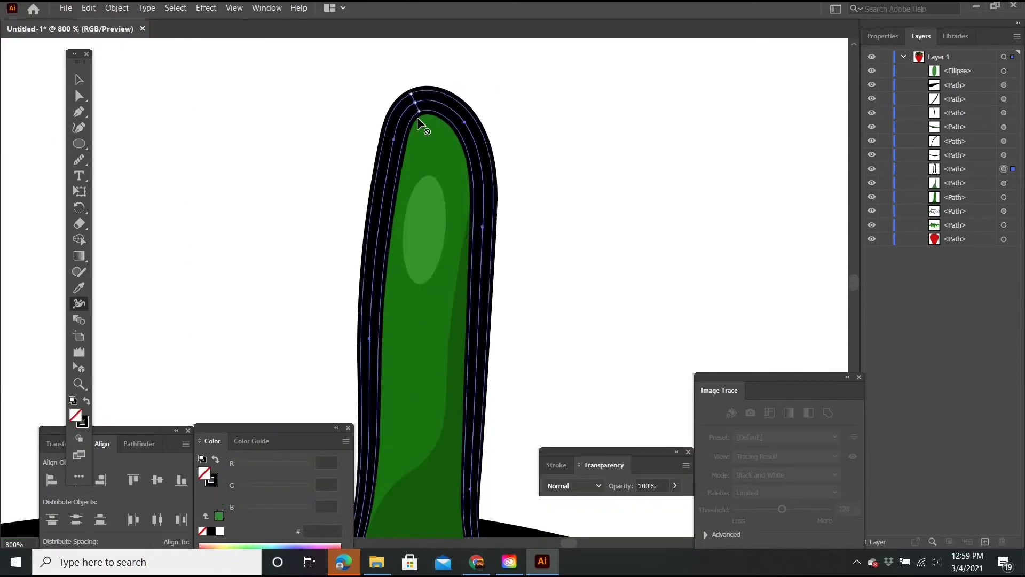
pyautogui.hotkey('ctrl', '-')
pyautogui.hotkey('ctrl', '-')
pyautogui.hotkey('ctrl', '-')
pyautogui.hotkey('ctrl', '+')
pyautogui.hotkey('ctrl', '+')
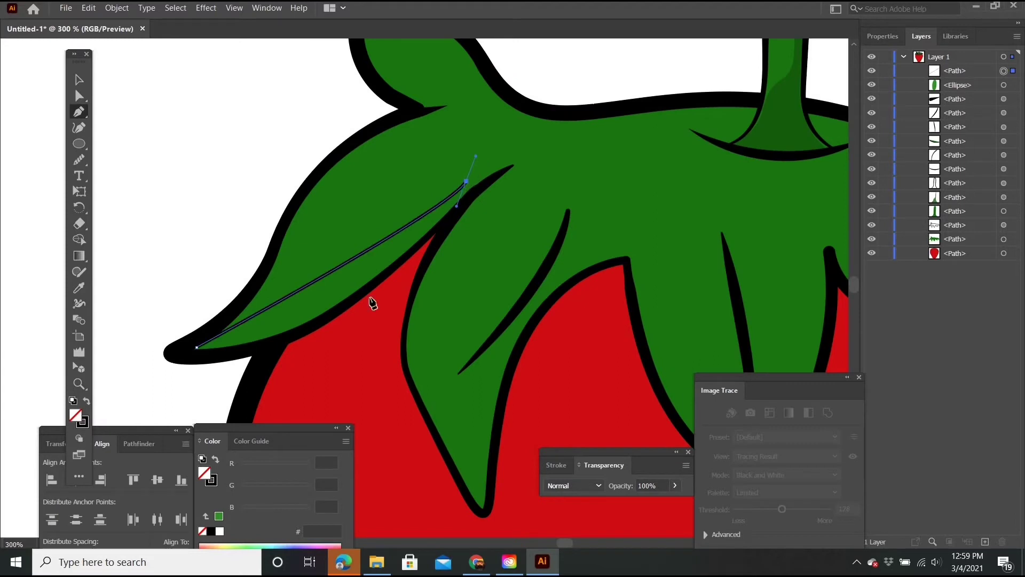
# Finish the left leaf's dark shading path and send it behind the leaf outlines
pyautogui.press('v')
pyautogui.hotkey('ctrl', '-')
pyautogui.hotkey('ctrl', '-')
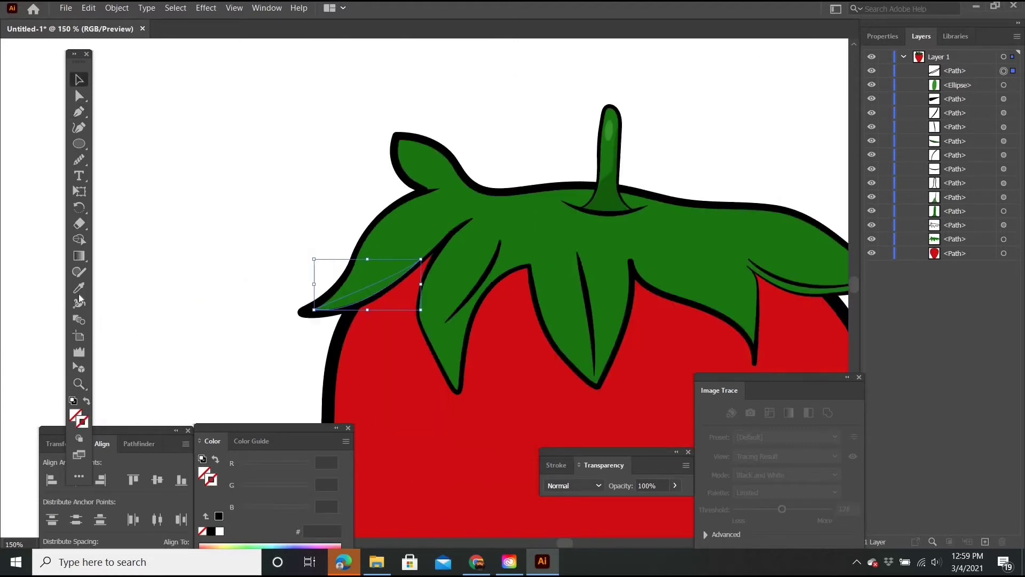
pyautogui.hotkey('ctrl', '+')
pyautogui.hotkey('ctrl', '+')
pyautogui.hotkey('ctrl', '+')
pyautogui.hotkey('ctrl', 'shift', '[')
pyautogui.hotkey('ctrl', ']')
pyautogui.hotkey('ctrl', ']')
pyautogui.hotkey('shift', '`')
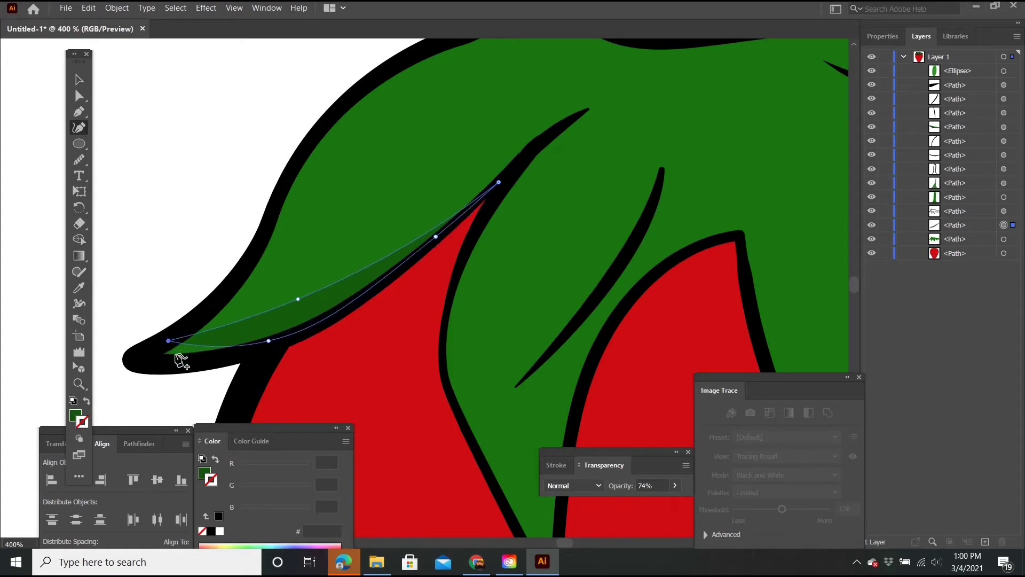
pyautogui.hotkey('ctrl', '-')
pyautogui.hotkey('ctrl', '-')
pyautogui.press('v')
pyautogui.hotkey('ctrl', 'shift', 'a')
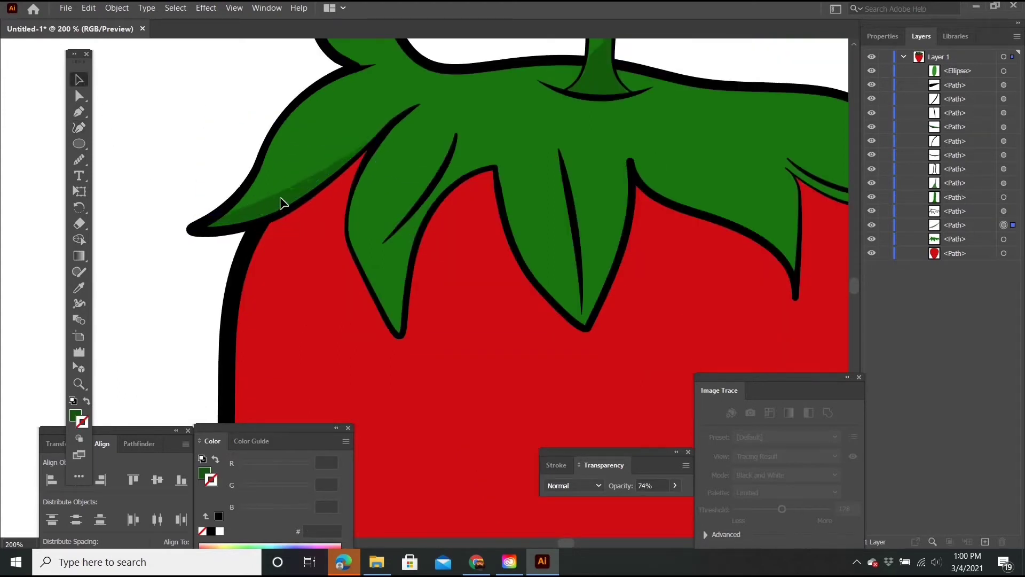
# Reselect the left leaf's shading shape and reshape its curves to fit the leaf
pyautogui.click(283, 203)
pyautogui.hotkey('ctrl', '-')
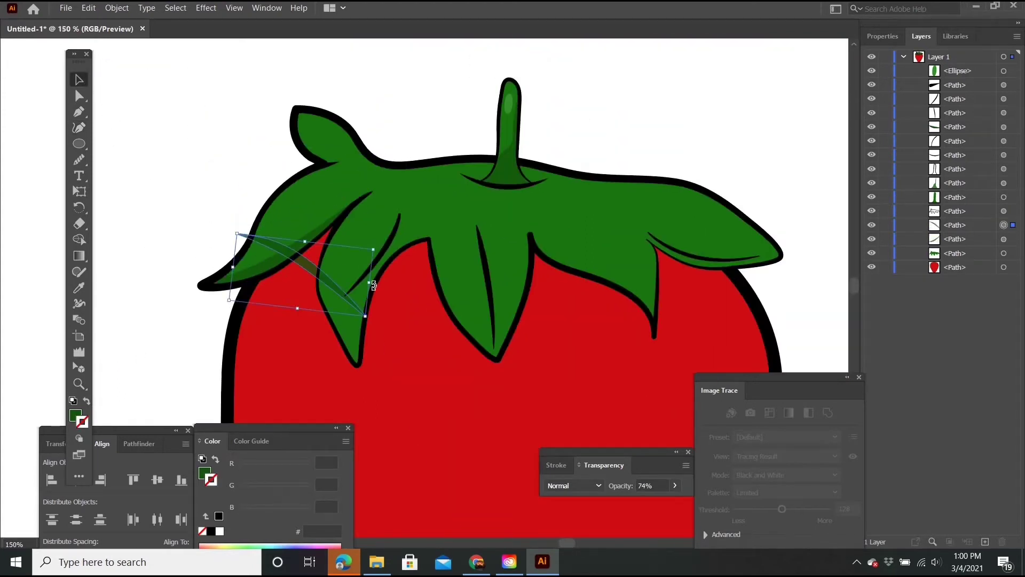
pyautogui.hotkey('ctrl', '+')
pyautogui.hotkey('ctrl', '+')
pyautogui.hotkey('ctrl', '+')
pyautogui.hotkey('shift', '`')
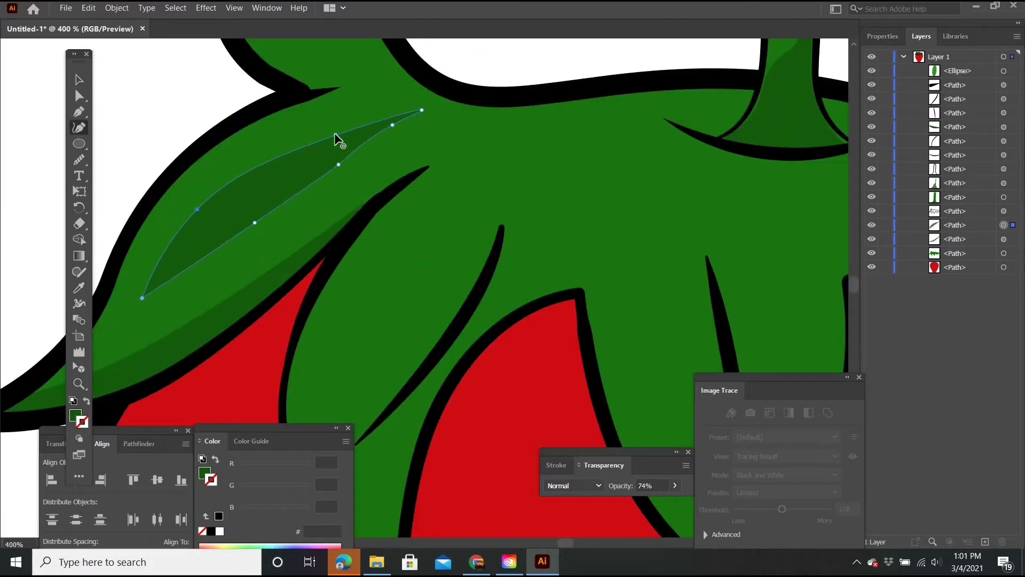
pyautogui.press('v')
pyautogui.hotkey('ctrl', 'shift', 'a')
pyautogui.hotkey('ctrl', '-')
pyautogui.hotkey('ctrl', '-')
pyautogui.hotkey('ctrl', '-')
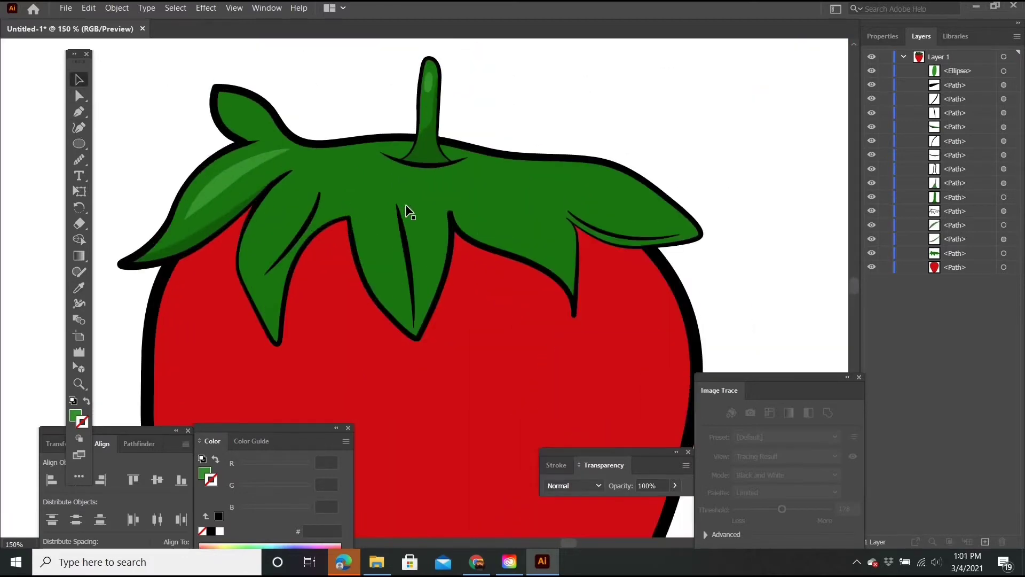
# Paste a copy of the light green highlight and reshape it onto the centre-right leaf
pyautogui.hotkey('ctrl', '+')
pyautogui.hotkey('ctrl', '+')
pyautogui.hotkey('ctrl', 'v')
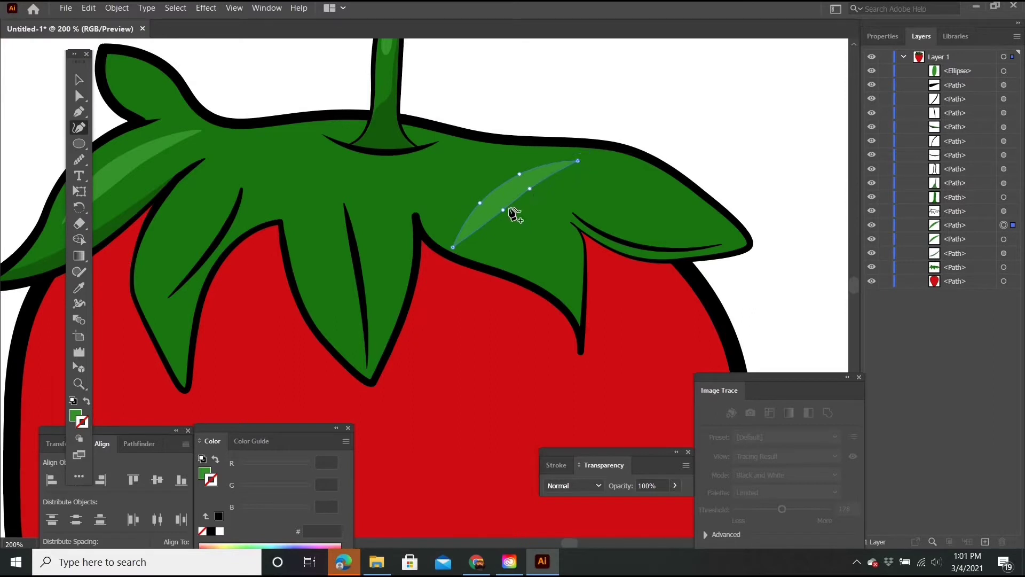
pyautogui.moveTo(567, 220)
pyautogui.mouseDown()
pyautogui.moveTo(513, 236)
pyautogui.moveTo(529, 280)
pyautogui.mouseUp()
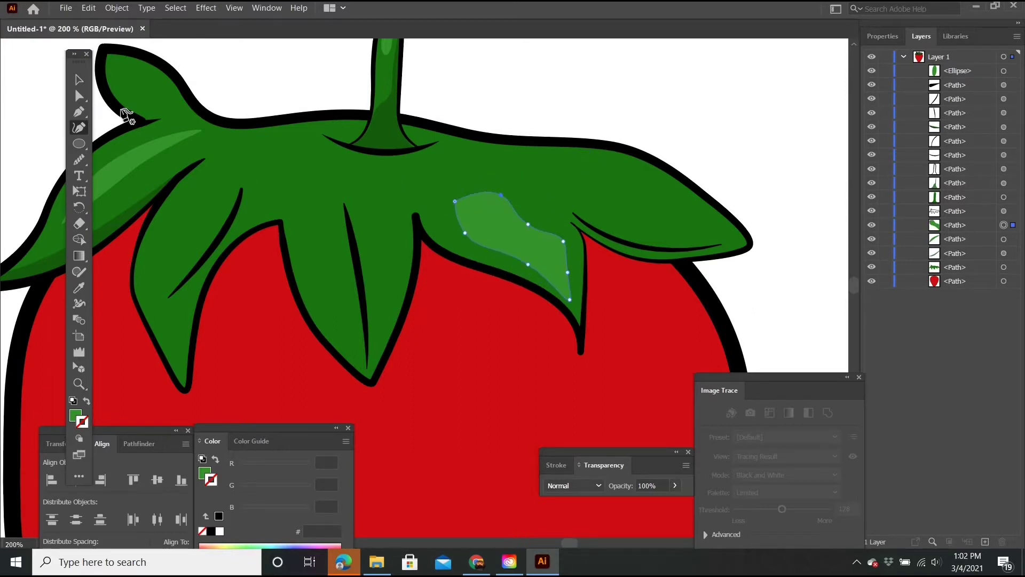
pyautogui.press('v')
pyautogui.hotkey('ctrl', 'shift', 'a')
pyautogui.hotkey('ctrl', '-')
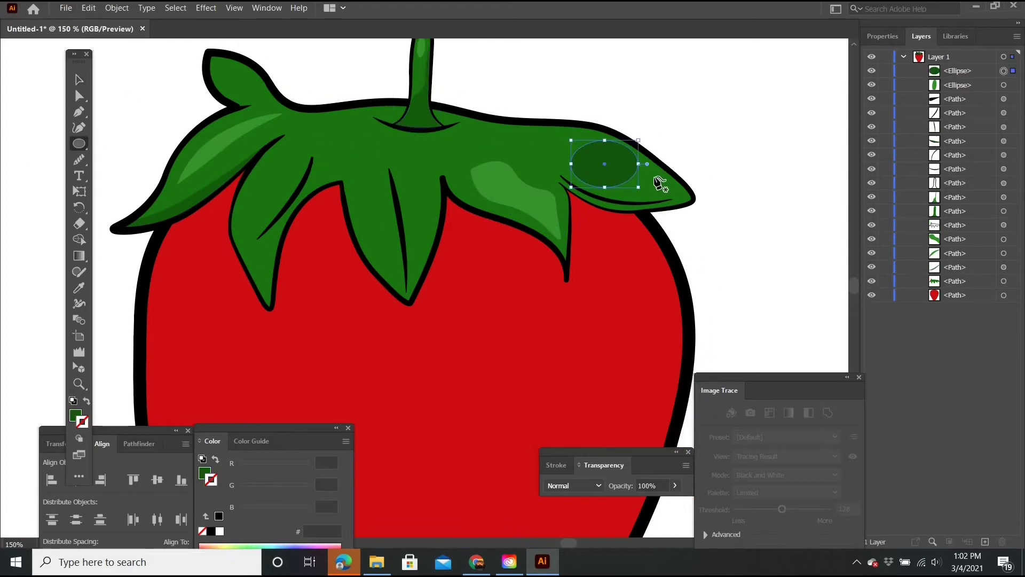
# Reshape the 74% opacity dark shadow to follow the right leaf's lower edge and tip
pyautogui.moveTo(327, 177); pyautogui.dragTo(303, 186)
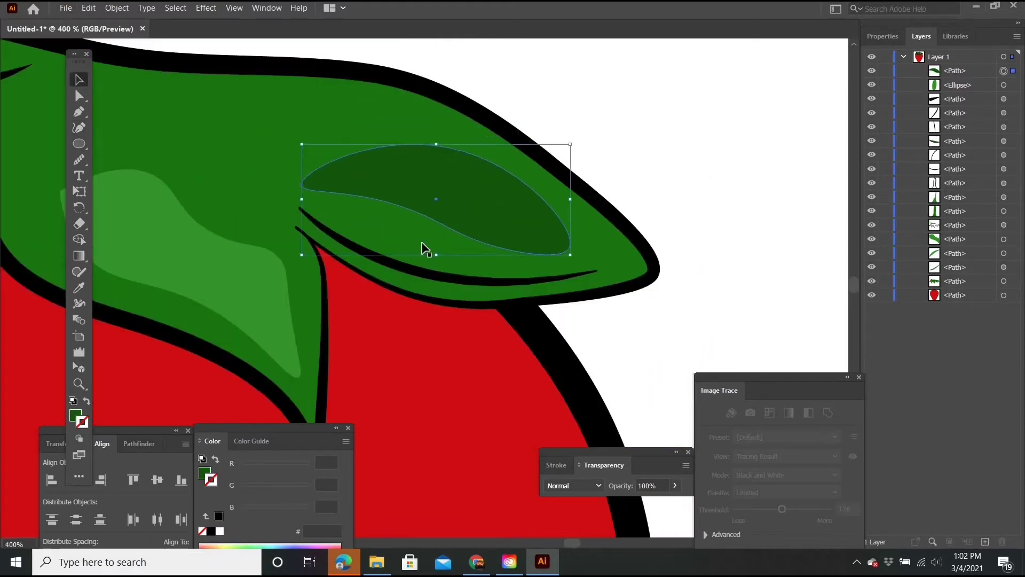
pyautogui.moveTo(437, 221); pyautogui.dragTo(490, 248)
pyautogui.moveTo(415, 231); pyautogui.dragTo(315, 202)
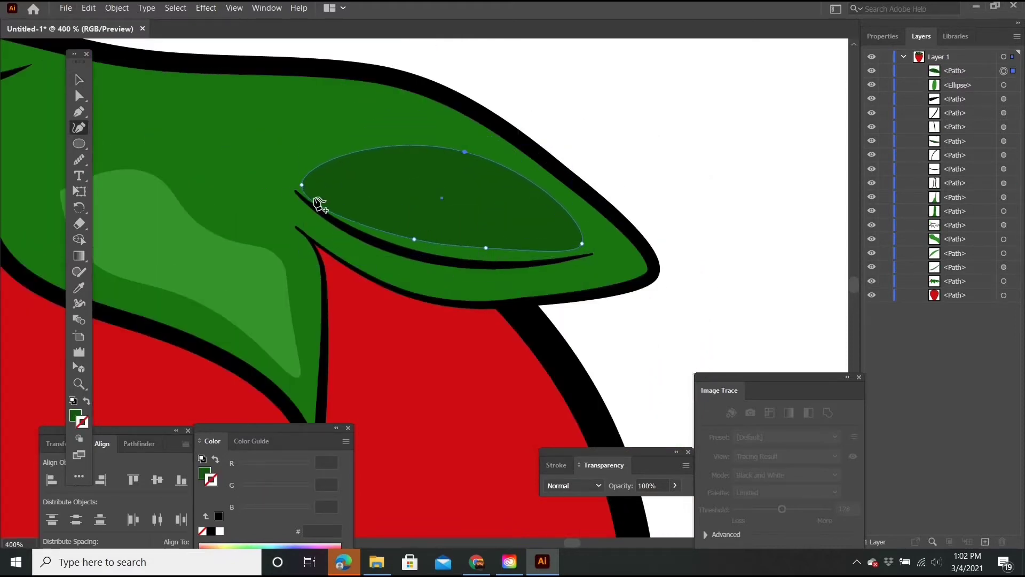
pyautogui.moveTo(464, 152); pyautogui.dragTo(556, 197)
pyautogui.press('v')
pyautogui.hotkey('ctrl', '1')
pyautogui.click(431, 118)
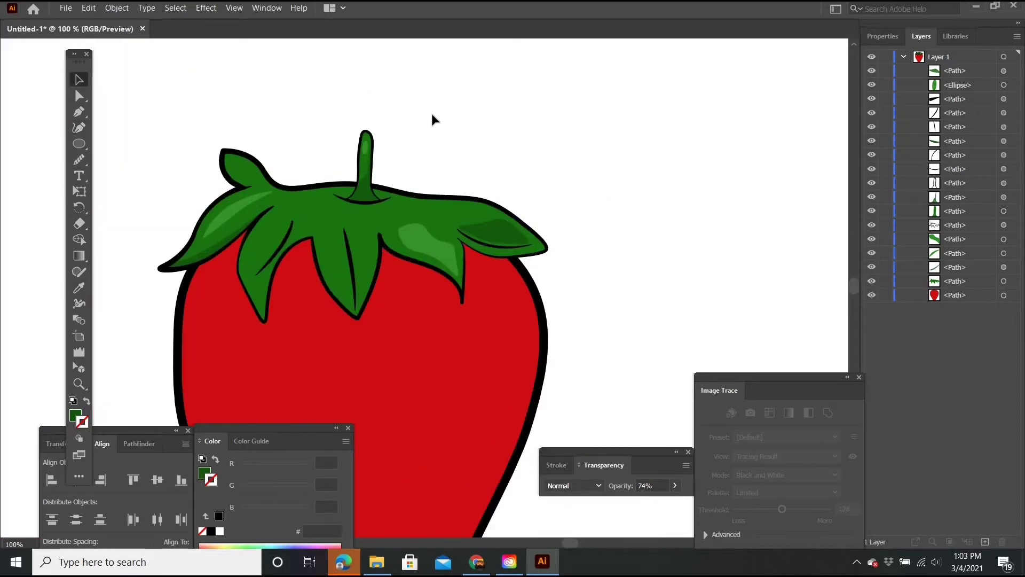
# Pen-draw a shading shape on the lower left leaf and move it behind the other leaves
pyautogui.hotkey('ctrl', '=')
pyautogui.hotkey('ctrl', '=')
pyautogui.press('p')
pyautogui.moveTo(448, 156); pyautogui.dragTo(451, 159)
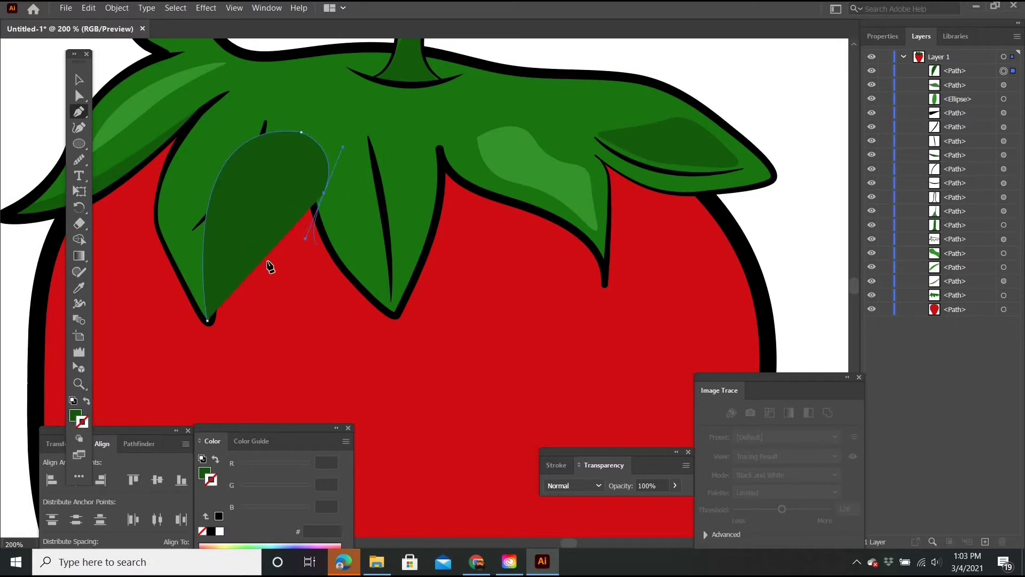
pyautogui.click(207, 320)
pyautogui.press('v')
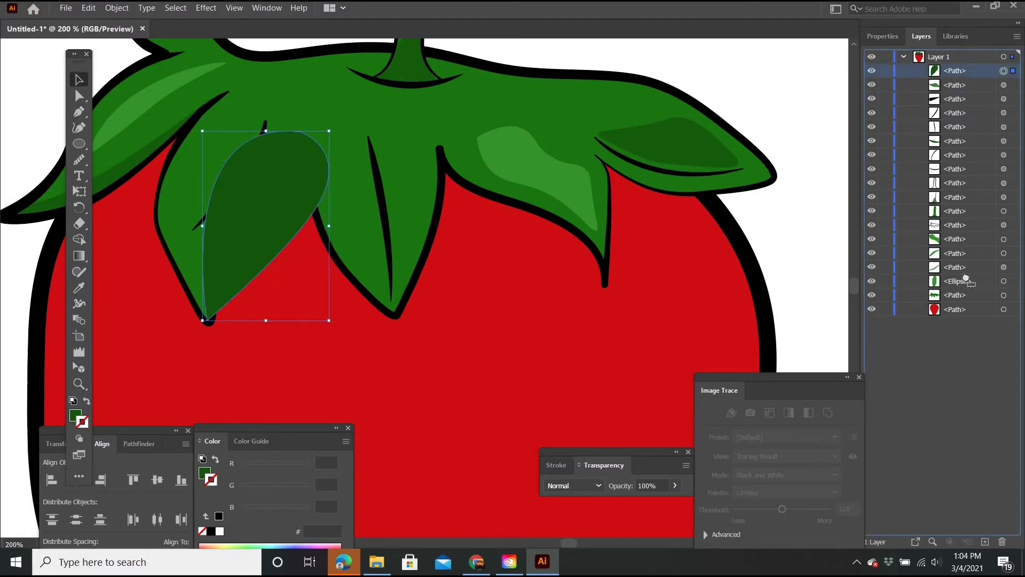
pyautogui.moveTo(956, 70); pyautogui.dragTo(930, 271)
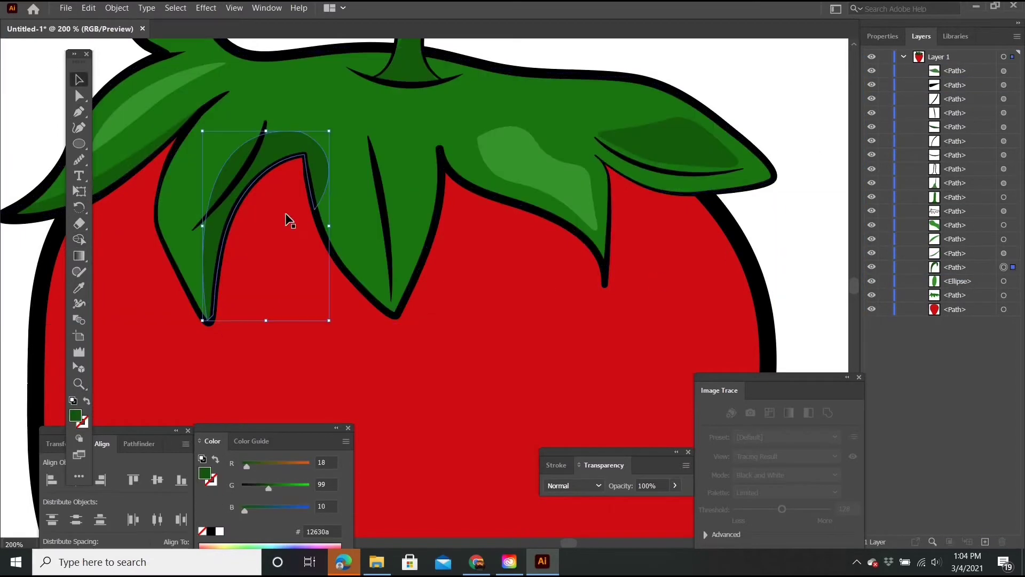
pyautogui.hotkey('ctrl', '=')
pyautogui.hotkey('ctrl', '=')
pyautogui.hotkey('ctrl', '=')
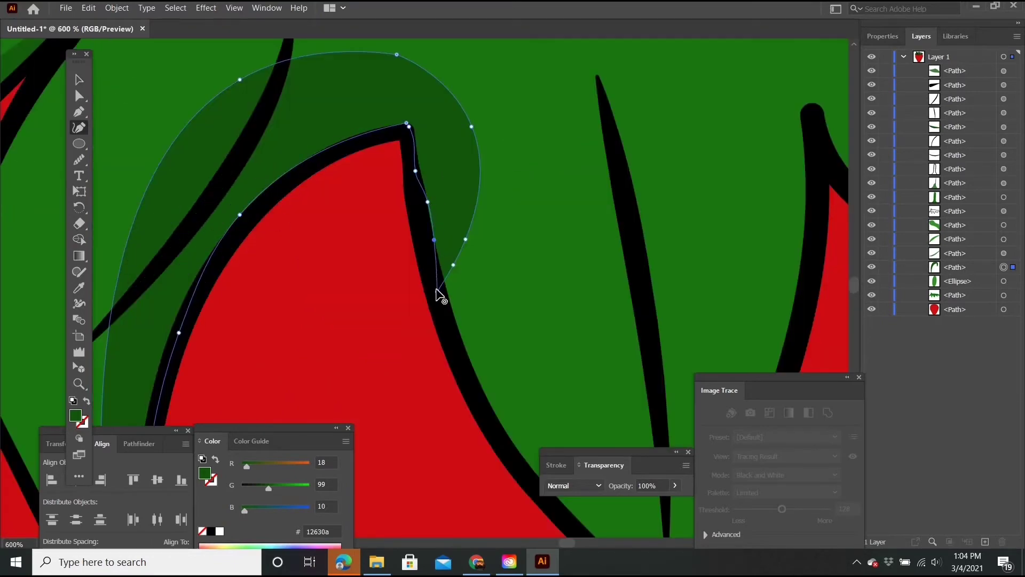
pyautogui.hotkey('ctrl', '-')
pyautogui.hotkey('ctrl', '-')
pyautogui.hotkey('ctrl', '-')
pyautogui.hotkey('ctrl', '=')
pyautogui.hotkey('ctrl', '=')
pyautogui.hotkey('ctrl', '=')
pyautogui.hotkey('ctrl', '=')
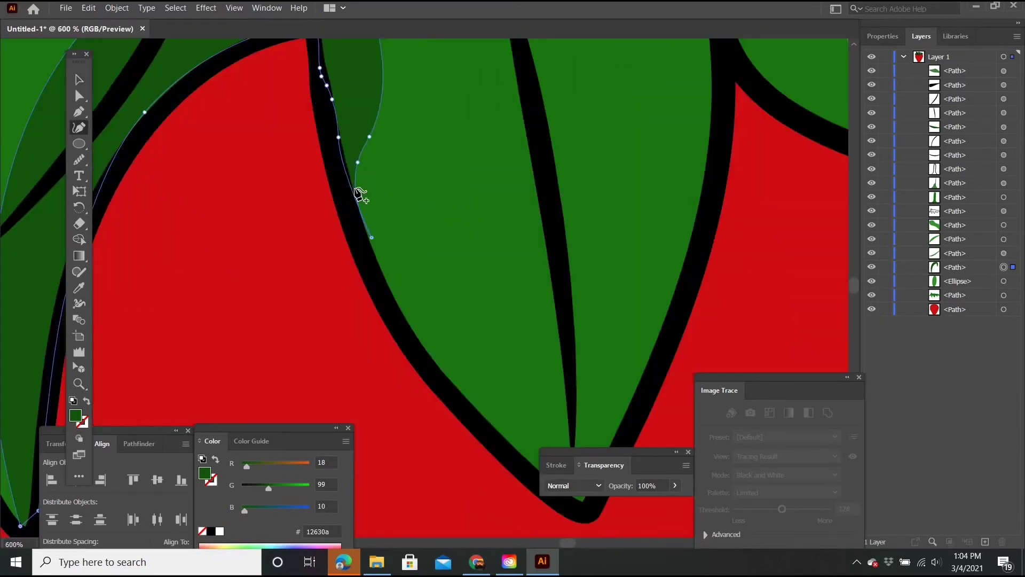
pyautogui.hotkey('ctrl', '-')
pyautogui.hotkey('ctrl', '-')
pyautogui.hotkey('ctrl', '-')
pyautogui.hotkey('ctrl', '=')
pyautogui.press('n')
pyautogui.press('v')
pyautogui.hotkey('ctrl', 'shift', 'a')
pyautogui.hotkey('ctrl', '-')
pyautogui.hotkey('ctrl', '-')
pyautogui.hotkey('ctrl', '-')
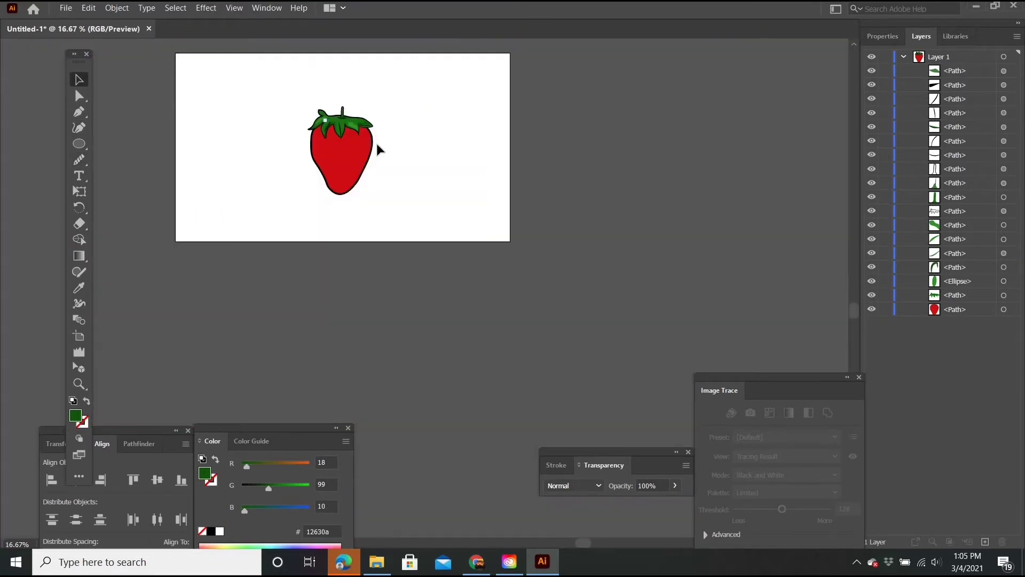
pyautogui.hotkey('ctrl', '=')
pyautogui.hotkey('ctrl', '=')
pyautogui.hotkey('ctrl', '=')
# Pen-draw a shading shape over the left half of the centre leaf
pyautogui.press('p')
pyautogui.hscroll(-2, 261, 85)
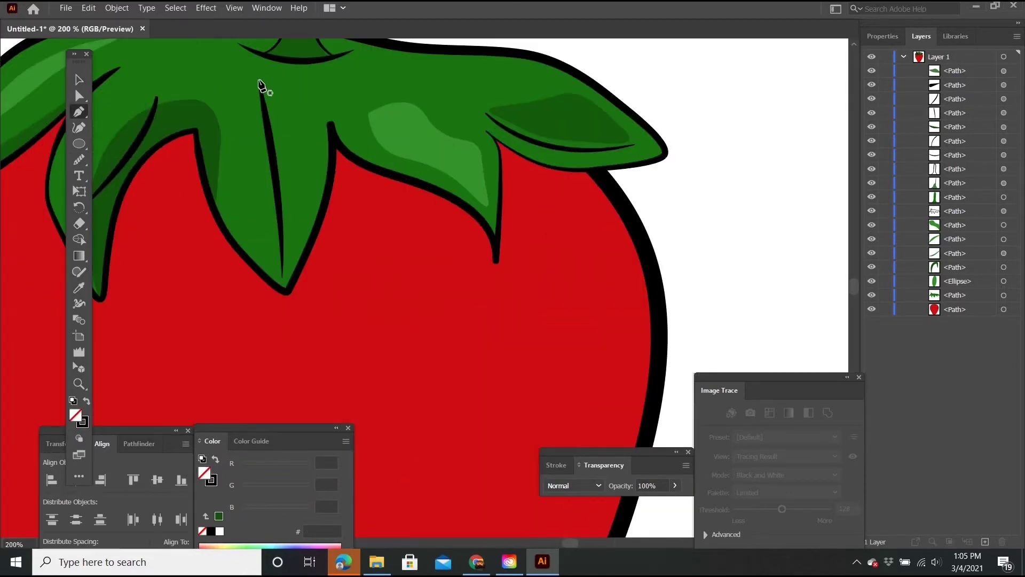
pyautogui.click(84, 81)
pyautogui.scroll(2, 320, 213)
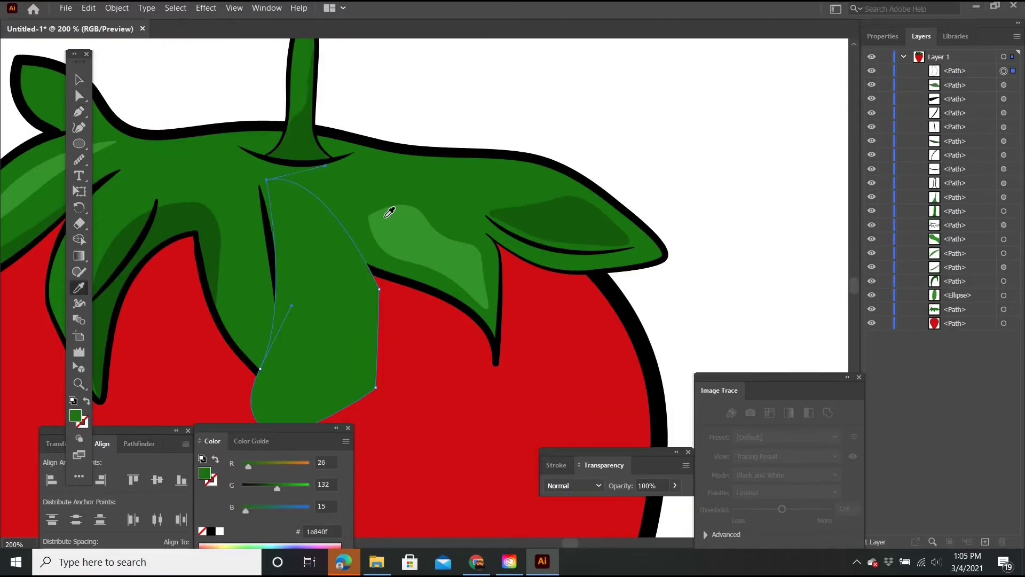
pyautogui.click(199, 313)
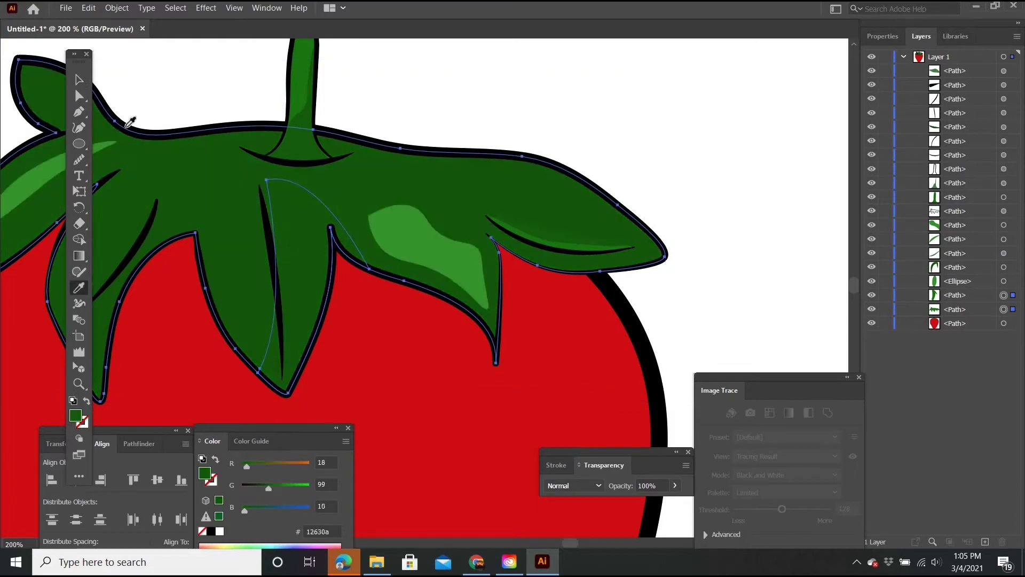
# Move the centre leaf shading below the outlines and fill it with the darker #12630a green
pyautogui.click(1004, 71)
pyautogui.moveTo(955, 70); pyautogui.dragTo(955, 288)
pyautogui.click(1004, 281)
pyautogui.click(79, 287)
pyautogui.click(171, 230)
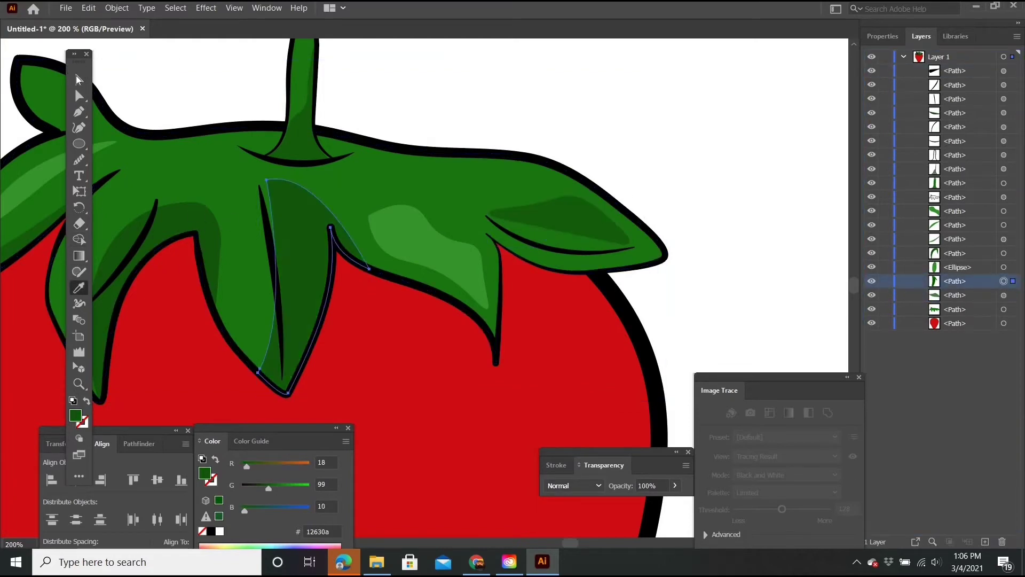
pyautogui.hotkey('ctrl', 'shift', 'a')
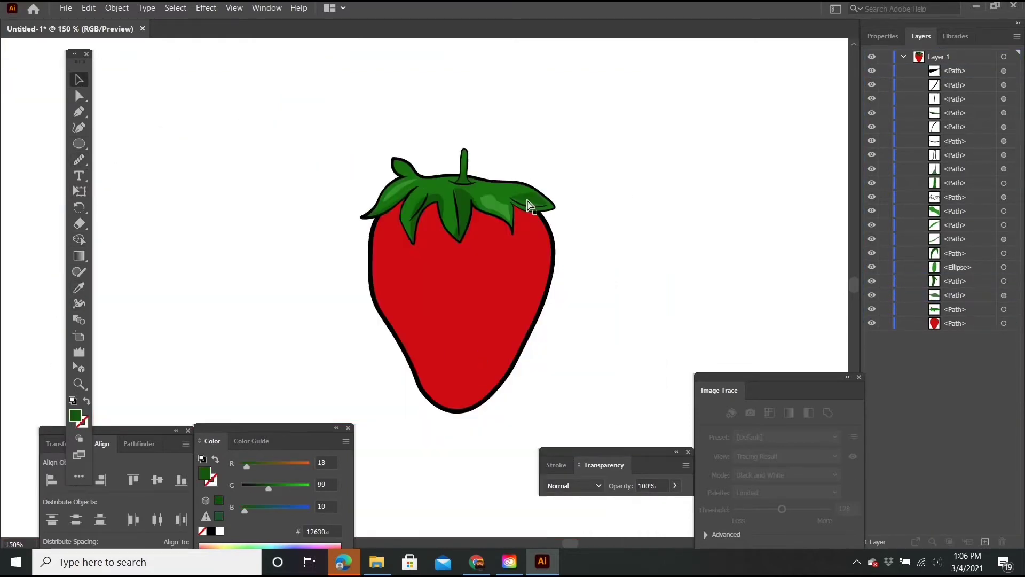
# Choose a new green fill in the Color Picker and apply it to the stem
pyautogui.hotkey('ctrl', '1')
pyautogui.doubleClick(75, 415)
pyautogui.press('Escape')
pyautogui.scroll(-3, 522, 281)
pyautogui.scroll(5, 428, 160)
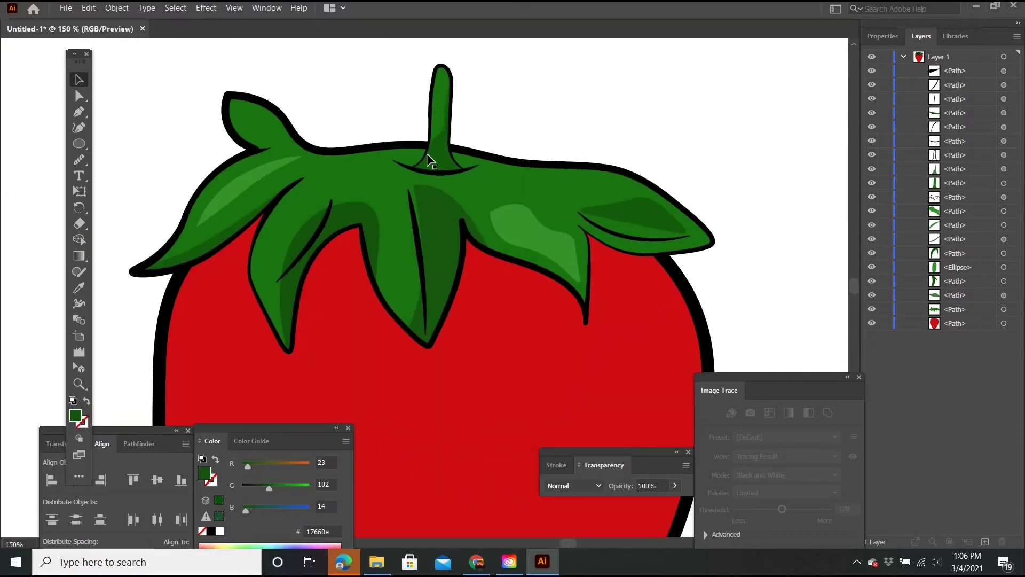
pyautogui.click(468, 94)
pyautogui.click(454, 160)
pyautogui.hotkey('ctrl', '-')
pyautogui.hotkey('ctrl', '-')
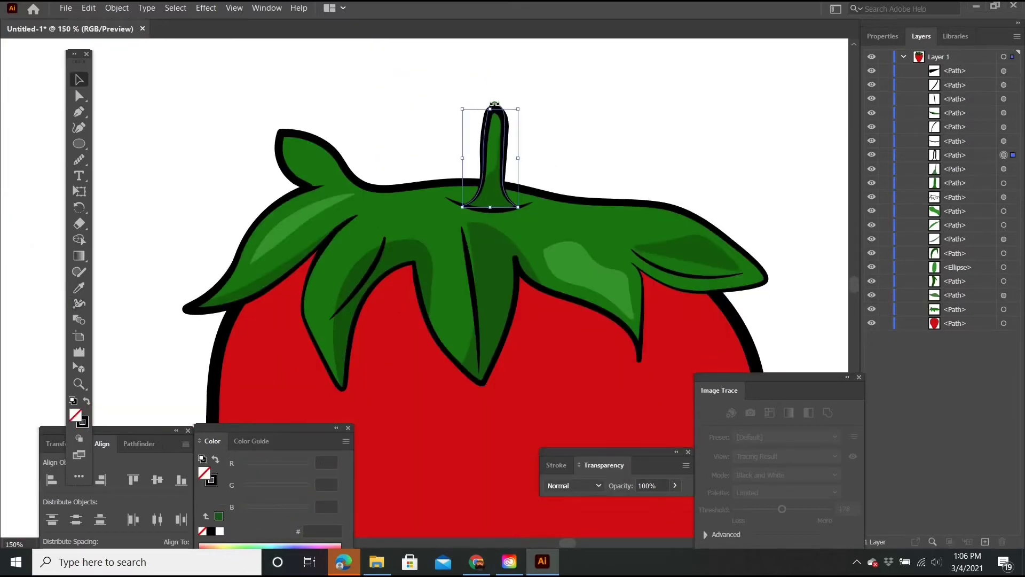
pyautogui.hotkey('ctrl', 'shift', 'a')
# Drag the stem highlight ellipse above the stem in the Layers panel
pyautogui.moveTo(957, 267); pyautogui.dragTo(958, 182)
pyautogui.scroll(2, 474, 136)
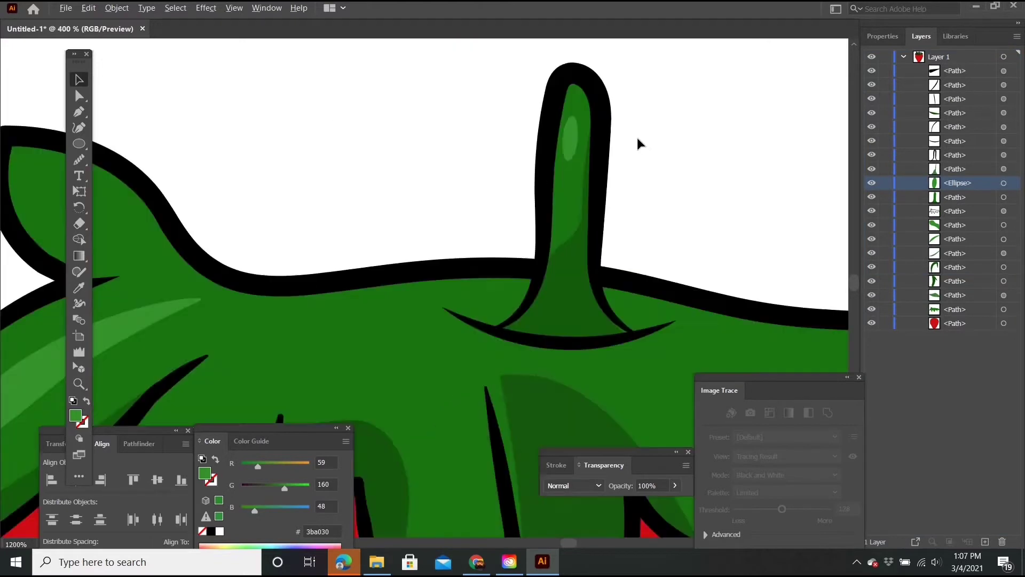
pyautogui.hotkey('ctrl', '0')
pyautogui.scroll(4, 142, 133)
# Draw a small black-outlined ellipse on the red body and cut a segment to open it
pyautogui.click(79, 143)
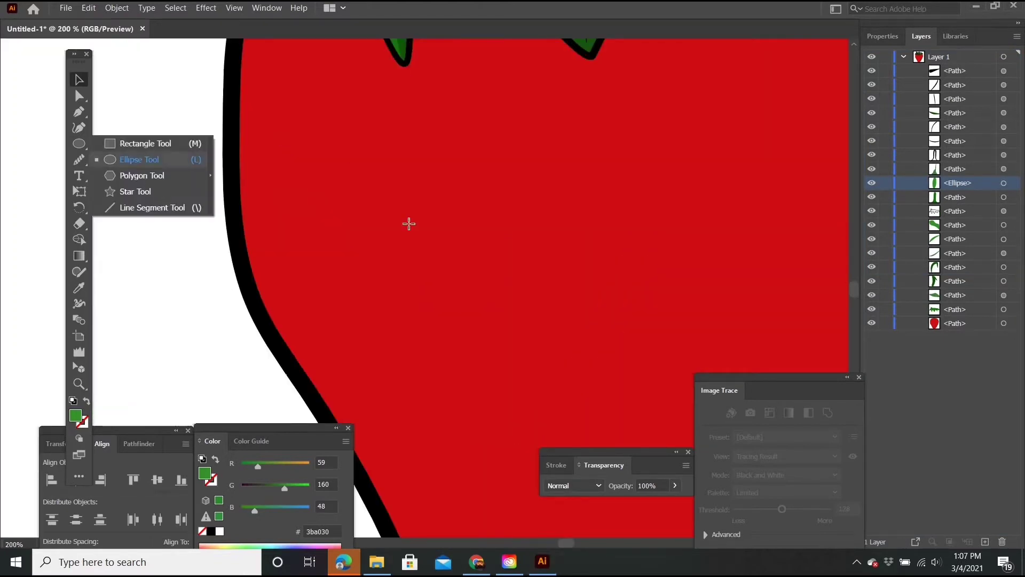
pyautogui.moveTo(348, 152); pyautogui.dragTo(389, 235)
pyautogui.hotkey('shift', 'x')
pyautogui.press('p')
pyautogui.hotkey('ctrl', '+')
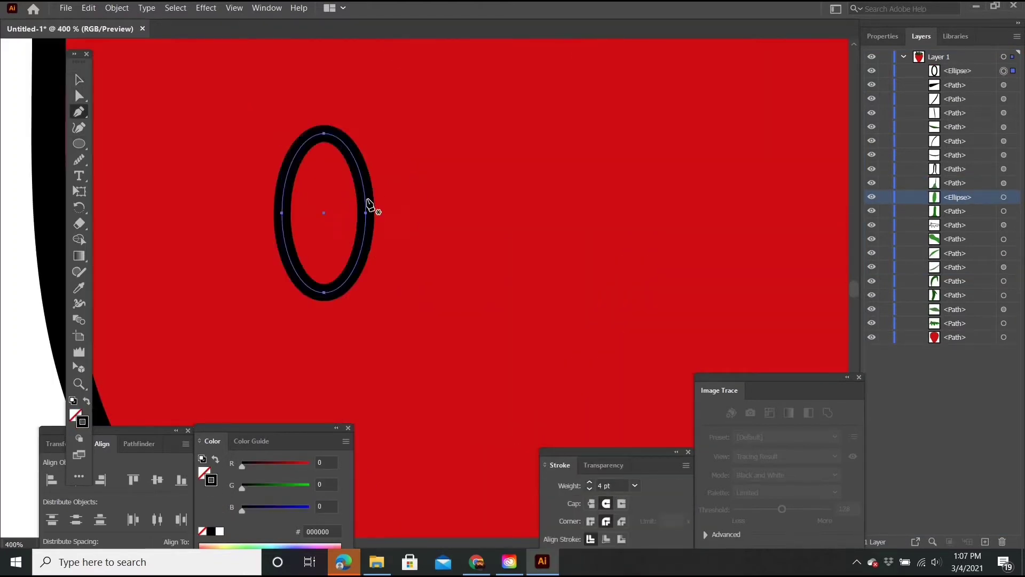
pyautogui.click(369, 206)
pyautogui.hotkey('ctrl', '+')
# Taper the open arc's stroke with the Width tool into a C shape
pyautogui.hotkey('shift', 'w')
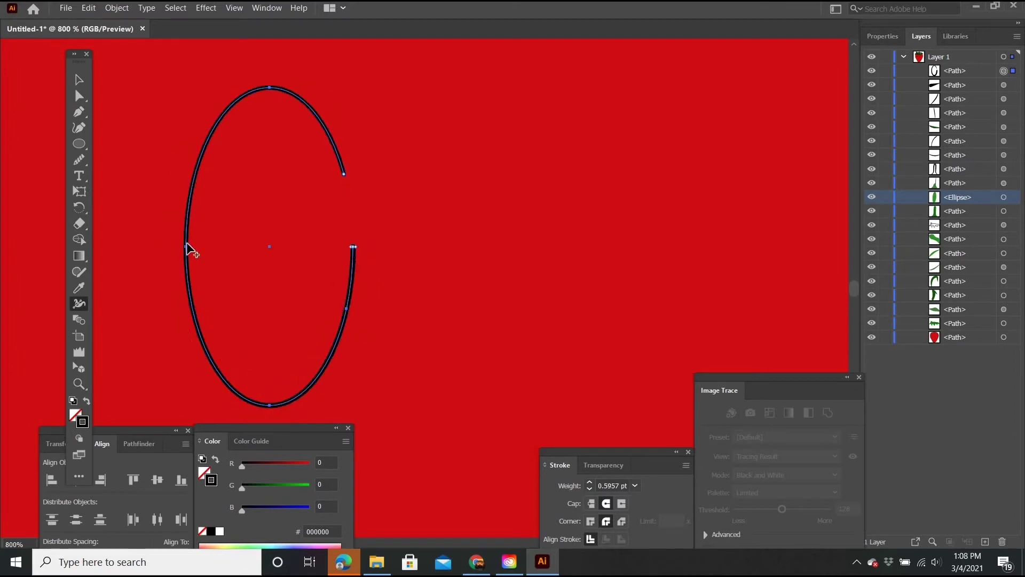
pyautogui.moveTo(187, 242); pyautogui.dragTo(176, 246)
pyautogui.hotkey('ctrl', '-')
pyautogui.hotkey('ctrl', '-')
pyautogui.hotkey('ctrl', '+')
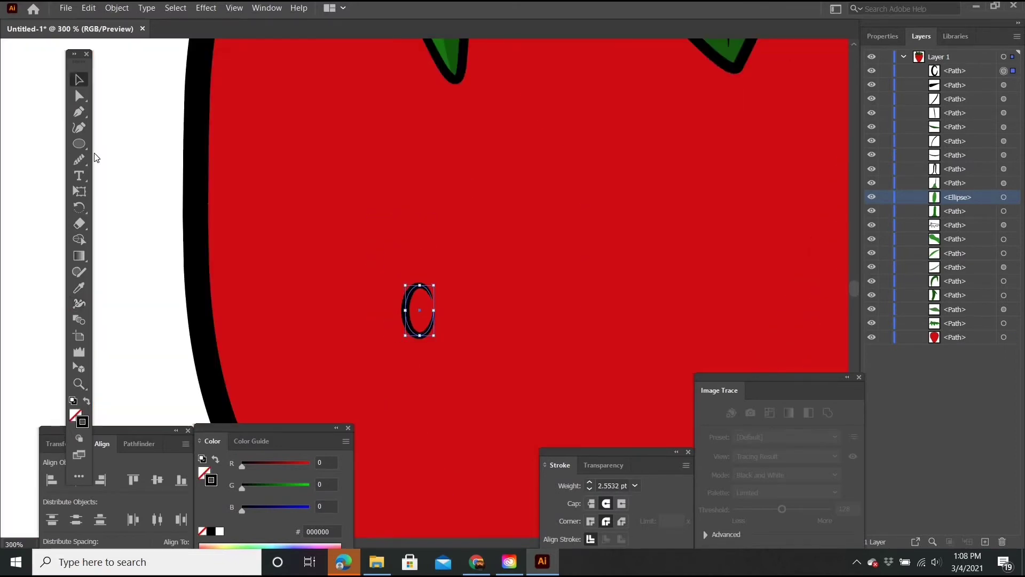
pyautogui.hotkey('ctrl', '+')
pyautogui.hotkey('ctrl', '+')
pyautogui.press('v')
pyautogui.hotkey('ctrl', '-')
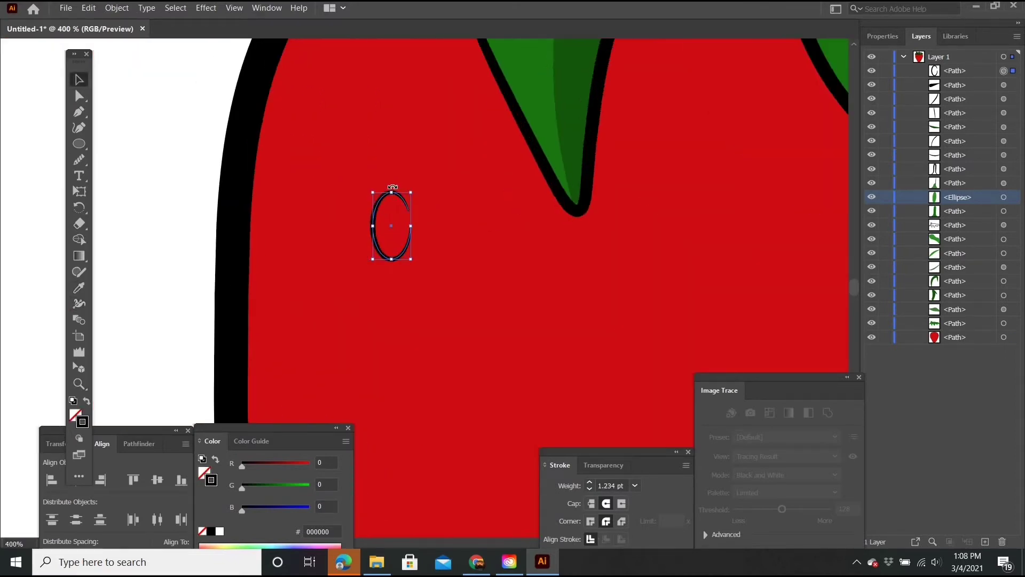
pyautogui.hotkey('ctrl', '+')
pyautogui.hotkey('ctrl', '-')
# Add a yellow-brown ellipse inside the C outline and rotate it into place
pyautogui.press('l')
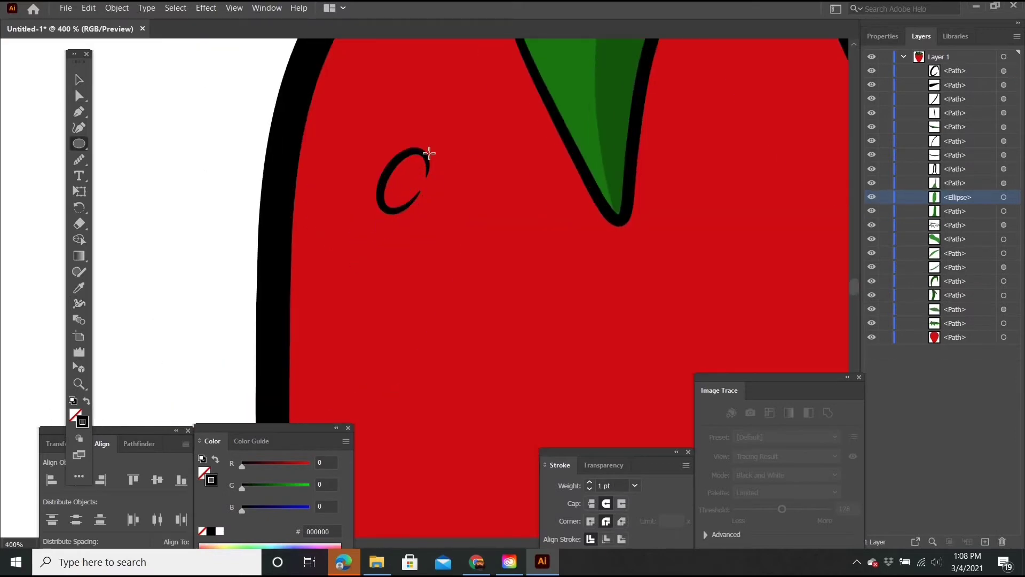
pyautogui.moveTo(405, 195); pyautogui.dragTo(434, 249)
pyautogui.doubleClick(211, 479)
pyautogui.moveTo(454, 466); pyautogui.dragTo(458, 469)
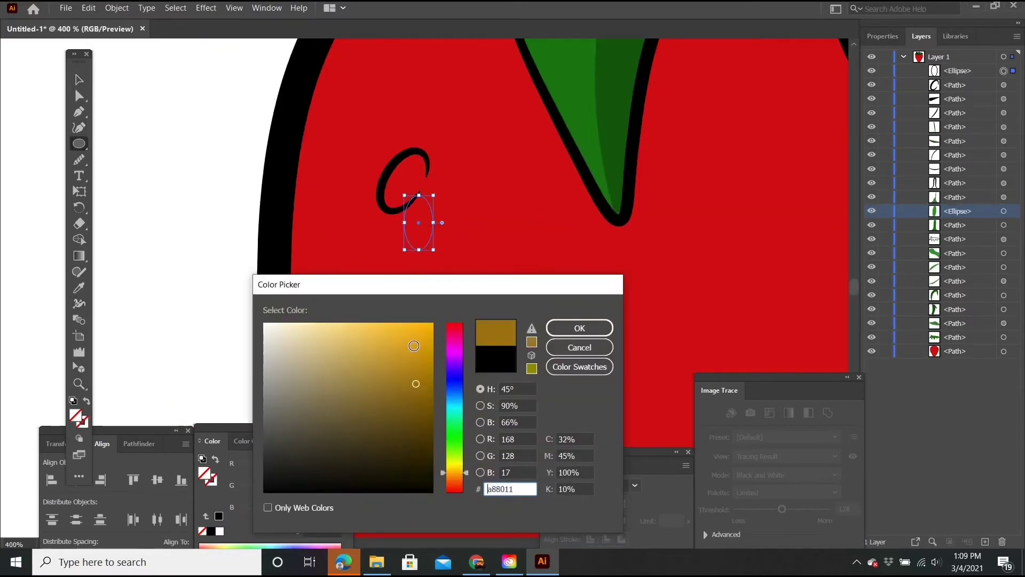
pyautogui.click(580, 346)
pyautogui.press('v')
pyautogui.moveTo(434, 249); pyautogui.dragTo(443, 211)
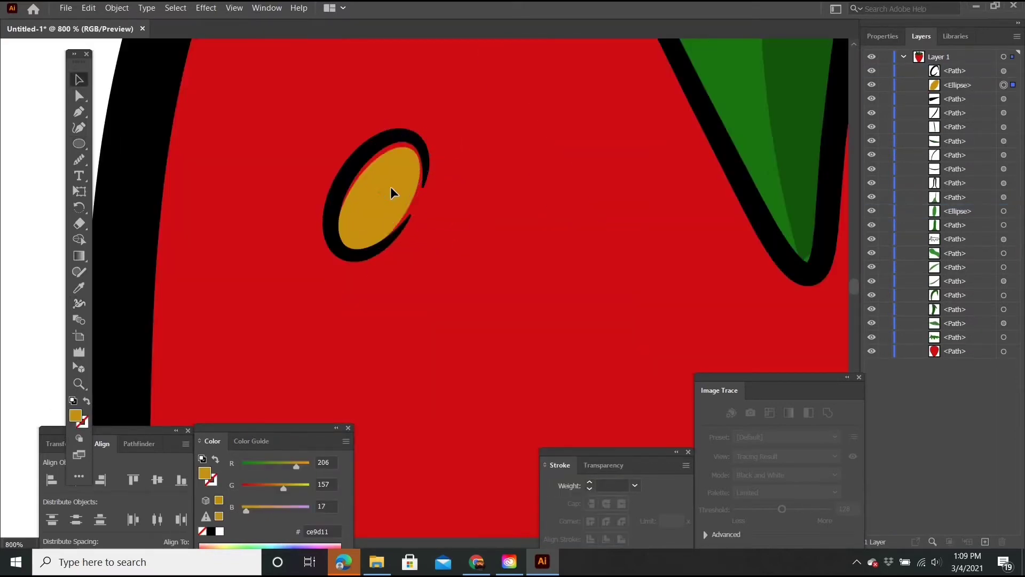
# Select the seed's yellow fill and black outline together and group them
pyautogui.hotkey('ctrl', '-')
pyautogui.hotkey('ctrl', 'shift', 'a')
pyautogui.scroll(4, 309, 188)
pyautogui.moveTo(245, 172); pyautogui.dragTo(102, 278)
pyautogui.hotkey('ctrl', 'g')
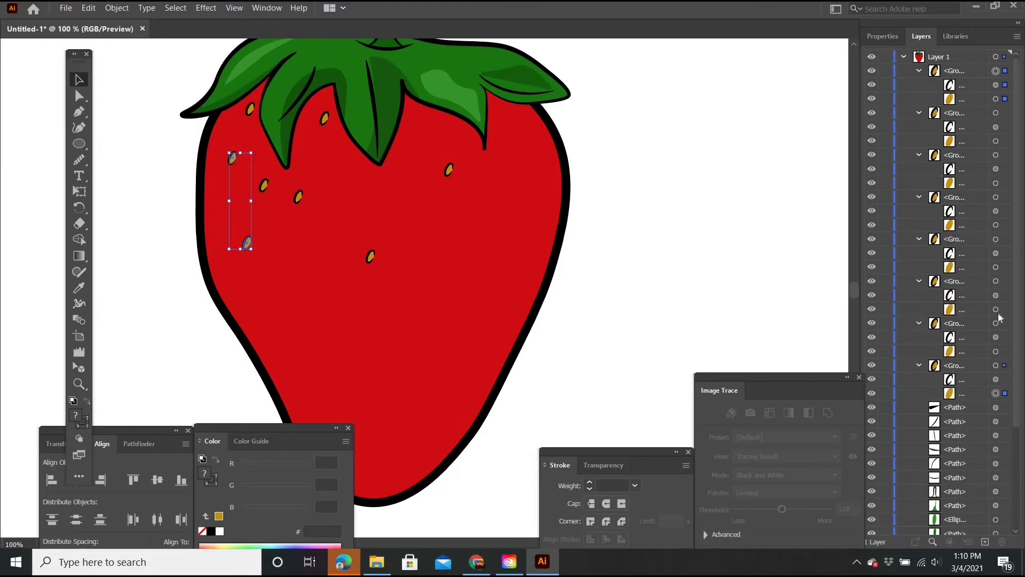
# Select several seeds in Layers and drag duplicated seeds up-left and across the strawberry
pyautogui.keyDown('shift'); pyautogui.click(996, 225); pyautogui.keyUp('shift')
pyautogui.keyDown('shift'); pyautogui.click(996, 393); pyautogui.keyUp('shift')
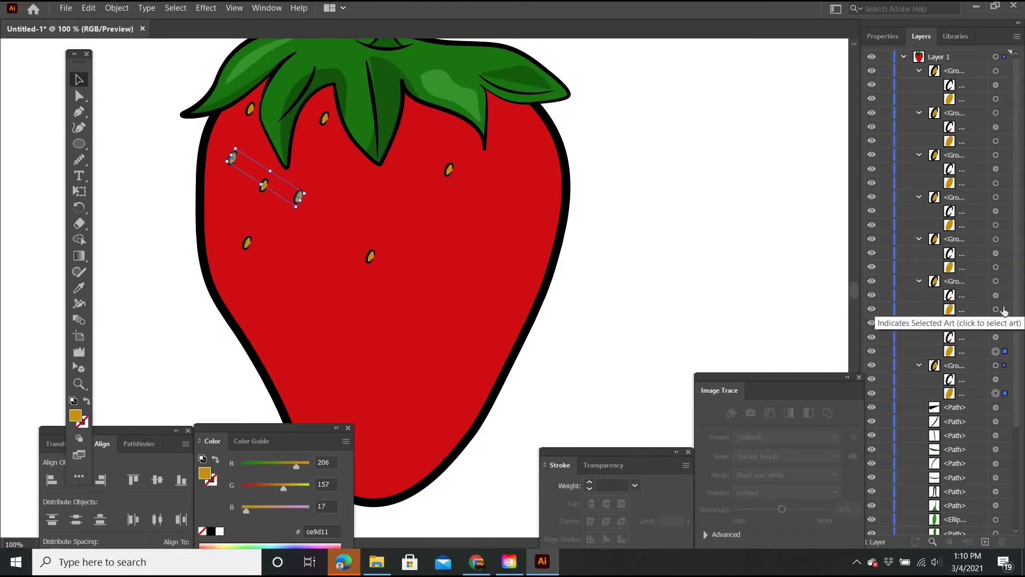
pyautogui.keyDown('shift'); pyautogui.click(996, 183); pyautogui.keyUp('shift')
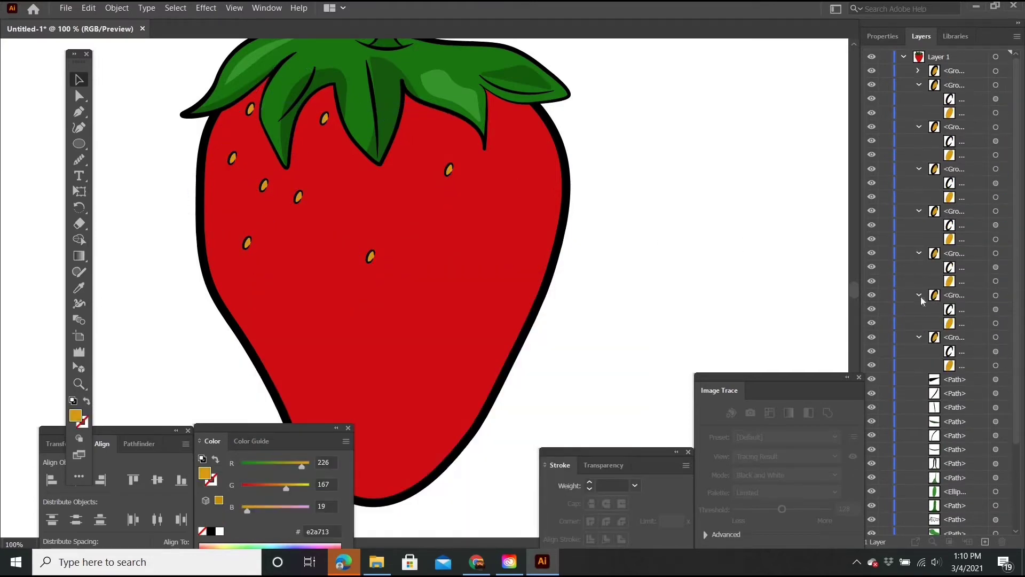
pyautogui.scroll(2, 286, 244)
pyautogui.moveTo(286, 237)
pyautogui.mouseDown()
pyautogui.moveTo(235, 194)
pyautogui.moveTo(225, 131)
pyautogui.mouseUp()
pyautogui.scroll(-2, 214, 201)
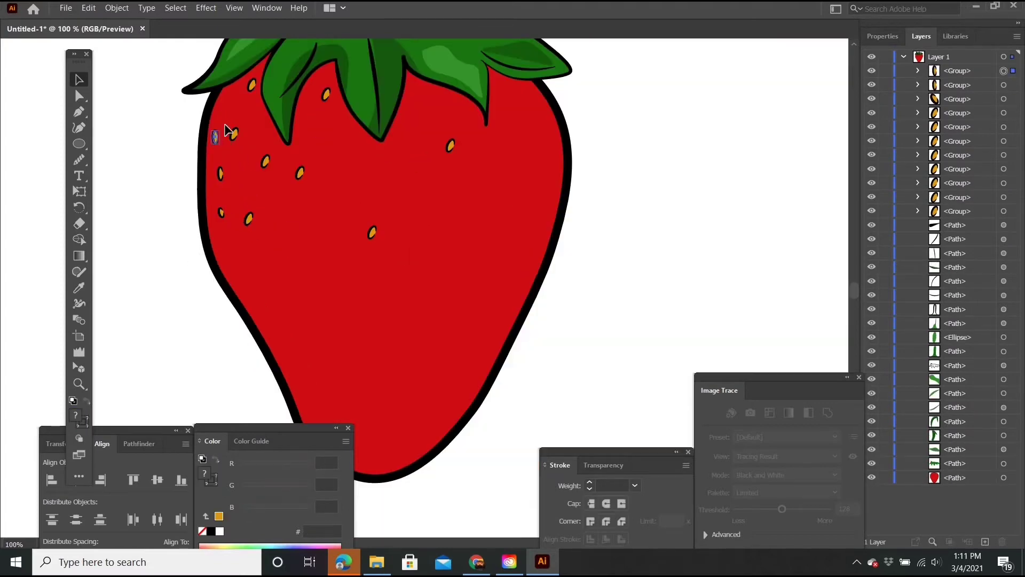
pyautogui.moveTo(265, 195)
pyautogui.mouseDown()
pyautogui.moveTo(293, 245)
pyautogui.moveTo(267, 275)
pyautogui.mouseUp()
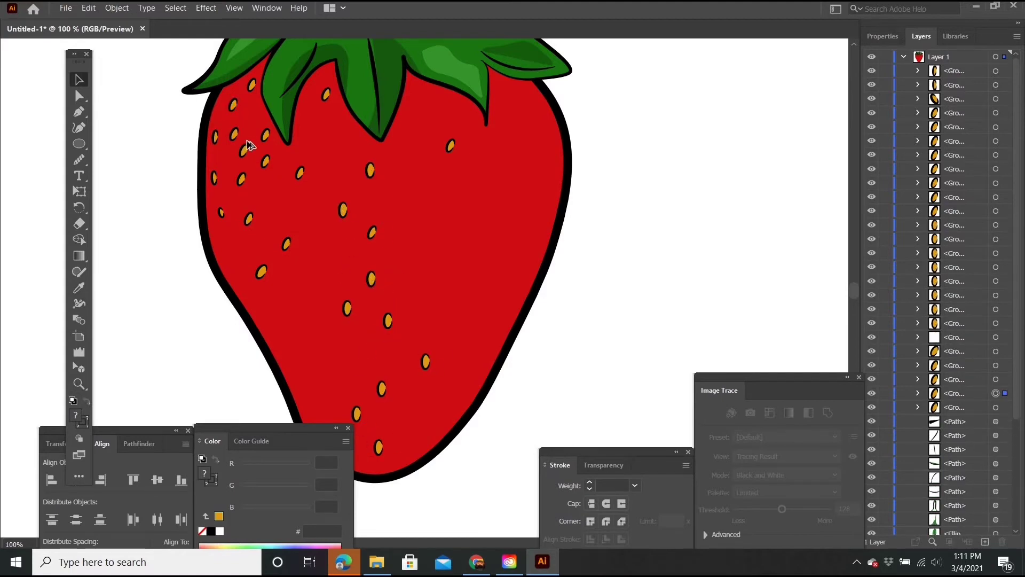
# Place more seed copies near the upper-left body and in the middle of the body
pyautogui.scroll(-2, 286, 210)
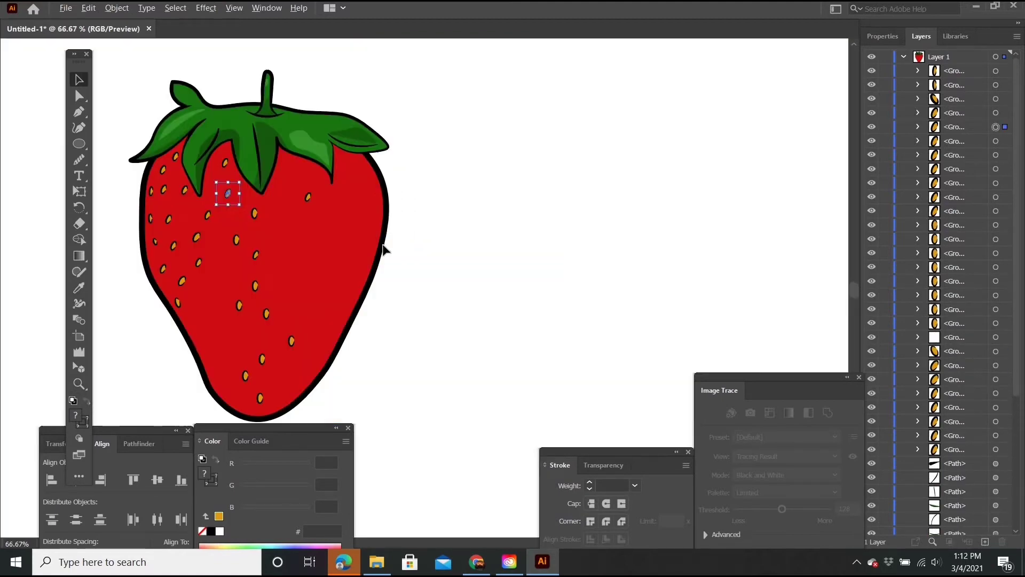
pyautogui.scroll(1, 263, 183)
pyautogui.scroll(1, 260, 223)
pyautogui.scroll(-1, 301, 322)
pyautogui.moveTo(192, 290); pyautogui.dragTo(182, 123)
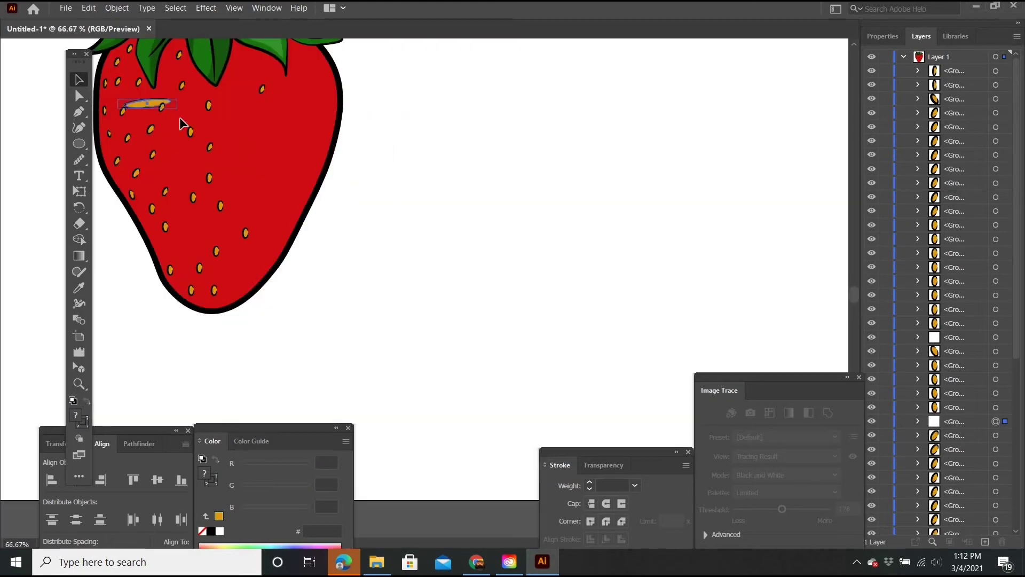
pyautogui.scroll(2, 195, 121)
pyautogui.scroll(-1, 500, 114)
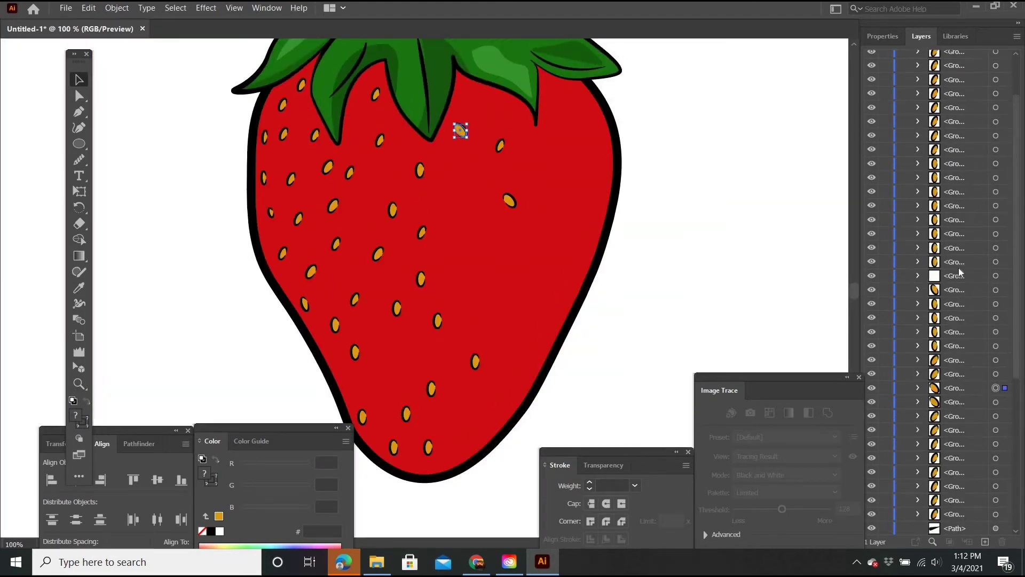
pyautogui.click(920, 337)
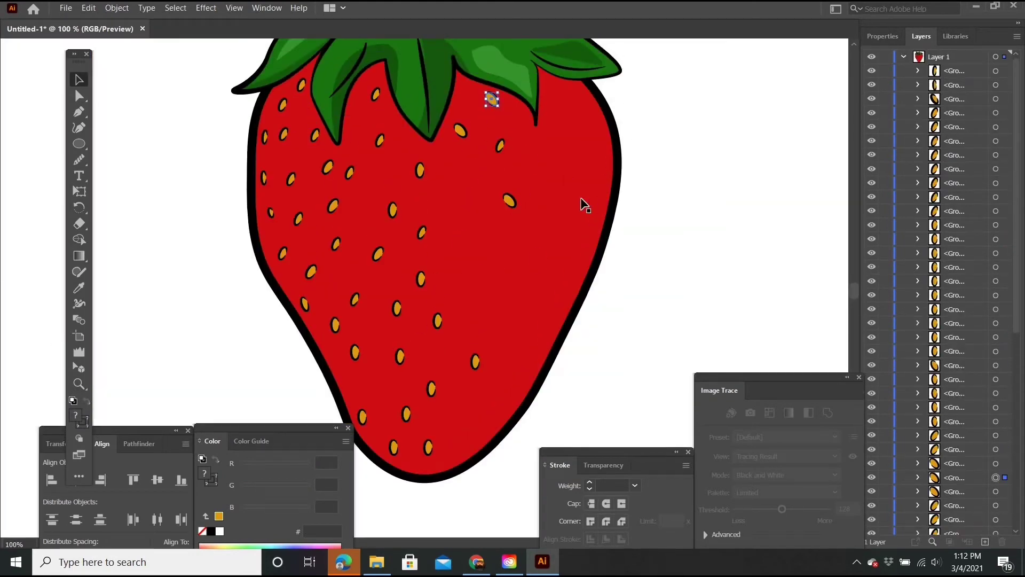
pyautogui.scroll(-1, 585, 205)
pyautogui.scroll(2, 534, 213)
pyautogui.moveTo(491, 99); pyautogui.dragTo(460, 323)
# Select seeds on the upper body to adjust their size and angle
pyautogui.scroll(-2, 433, 352)
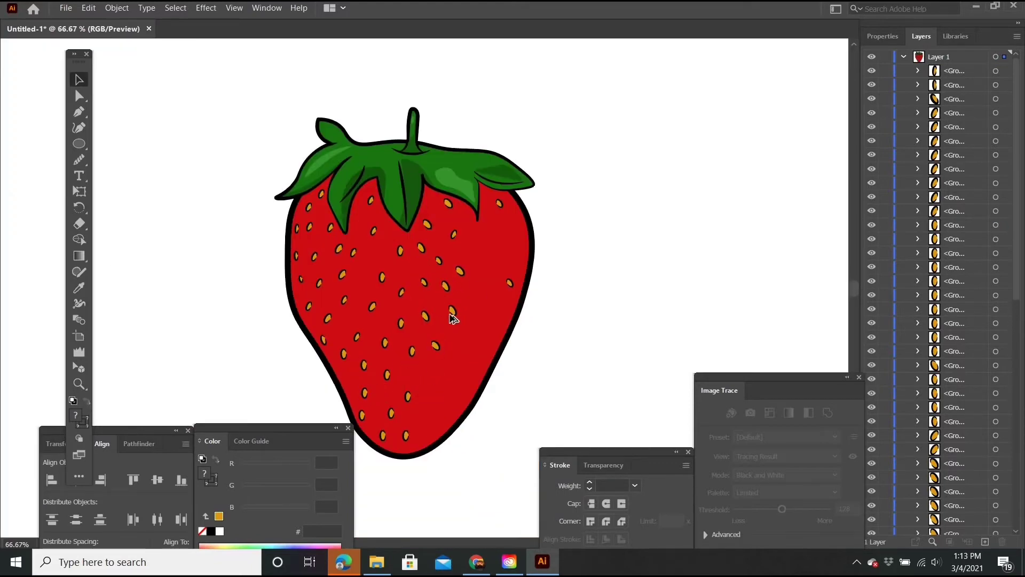
pyautogui.scroll(2, 446, 359)
pyautogui.scroll(-1, 447, 347)
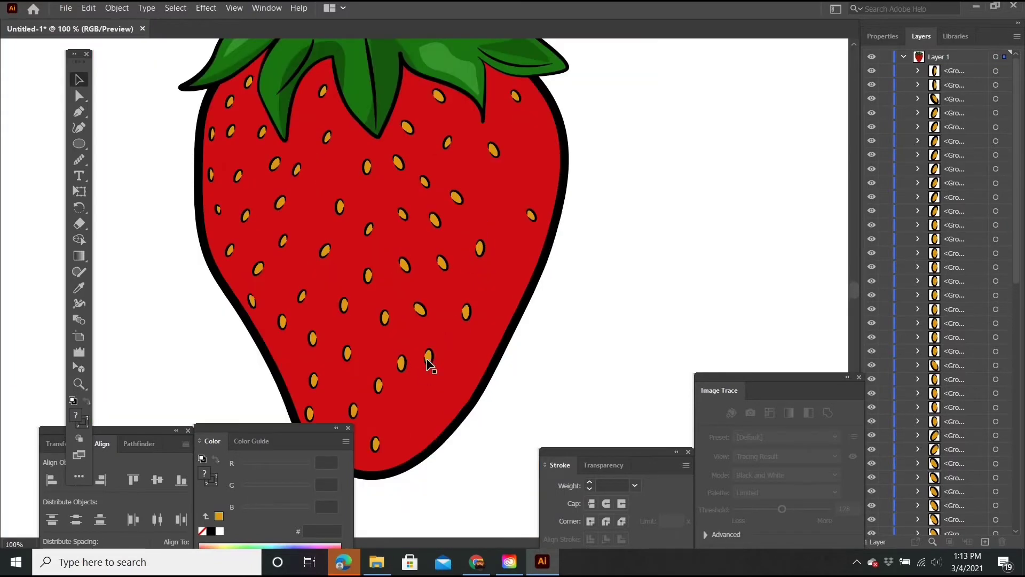
pyautogui.scroll(-2, 426, 350)
pyautogui.scroll(4, 467, 284)
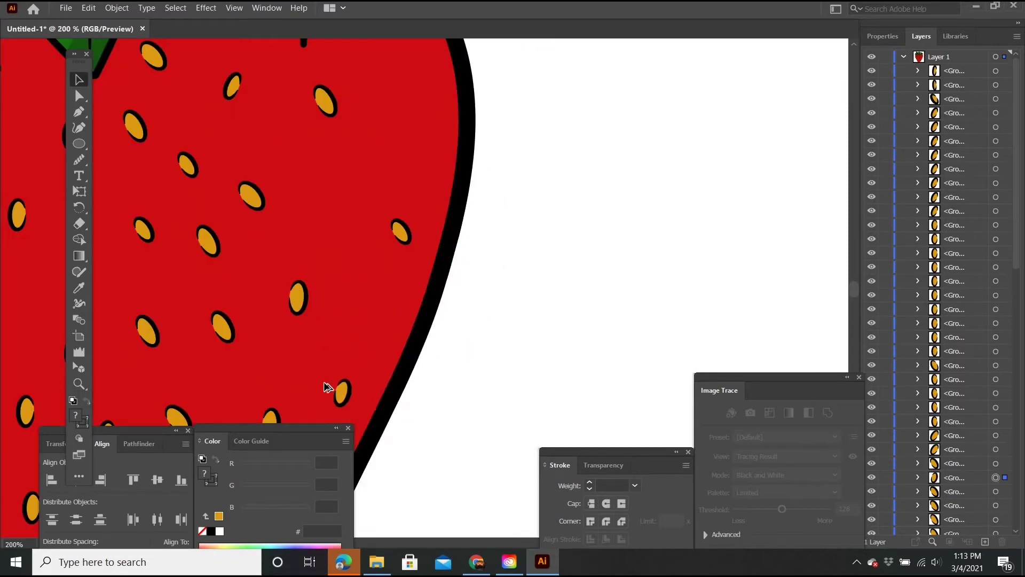
pyautogui.click(251, 197)
pyautogui.scroll(-3, 416, 160)
pyautogui.click(256, 171)
pyautogui.scroll(-1, 546, 353)
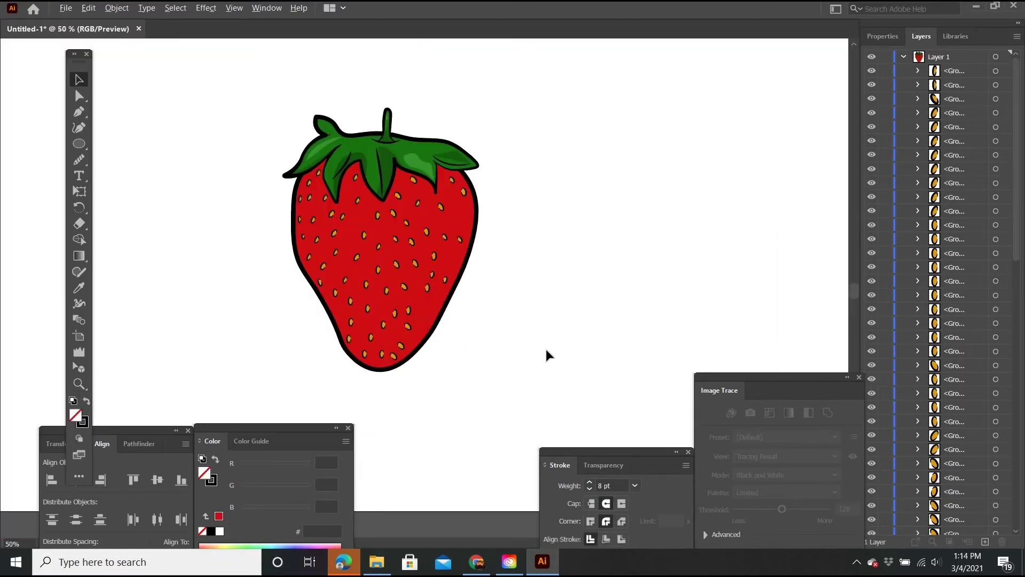
pyautogui.scroll(1, 419, 201)
pyautogui.scroll(1, 376, 191)
# Resize seeds near the lower right and along the right edge, including small ones
pyautogui.click(375, 189)
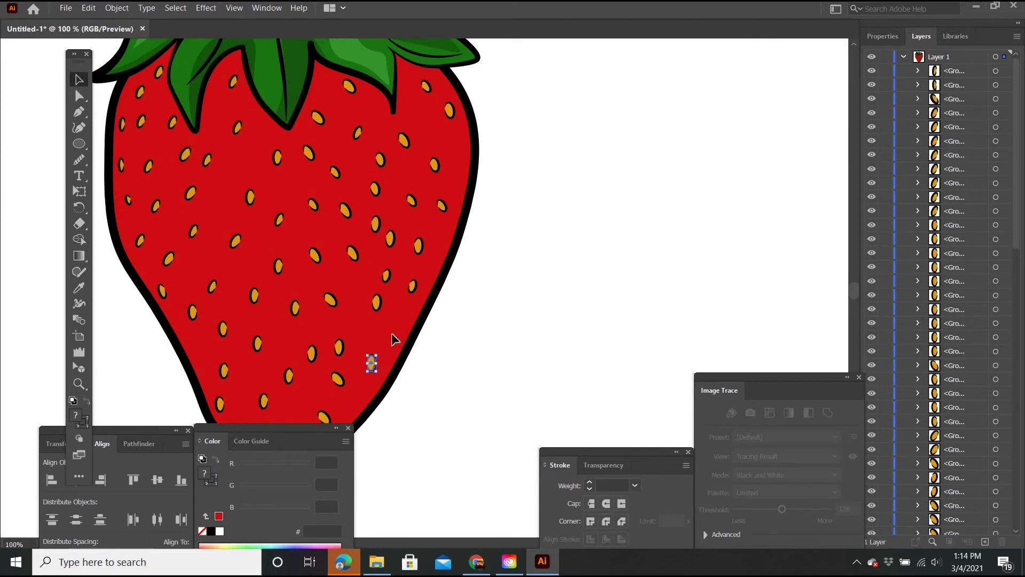
pyautogui.scroll(-1, 448, 114)
pyautogui.scroll(2, 351, 251)
pyautogui.click(351, 251)
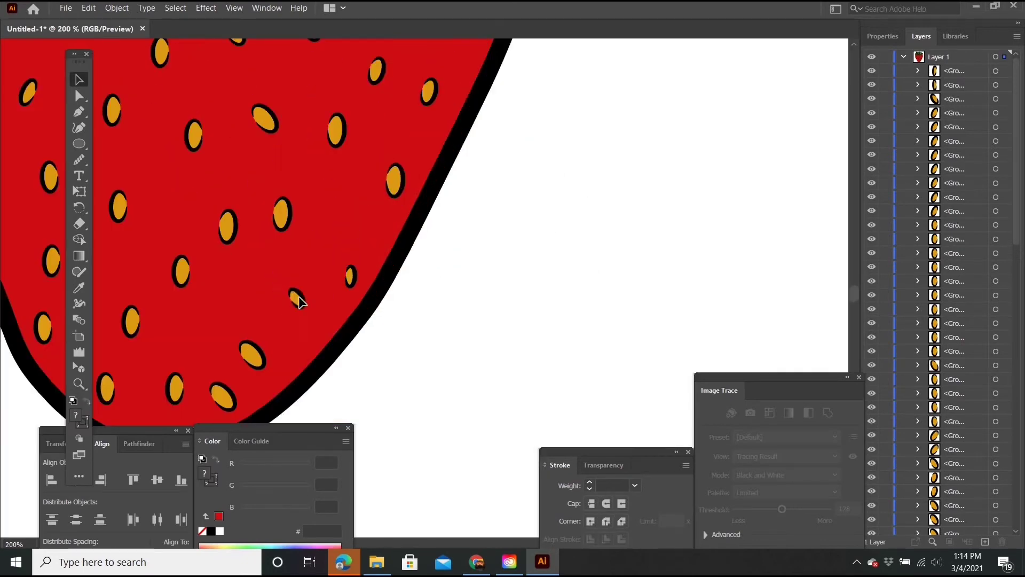
pyautogui.hscroll(-2, 454, 373)
pyautogui.click(310, 351)
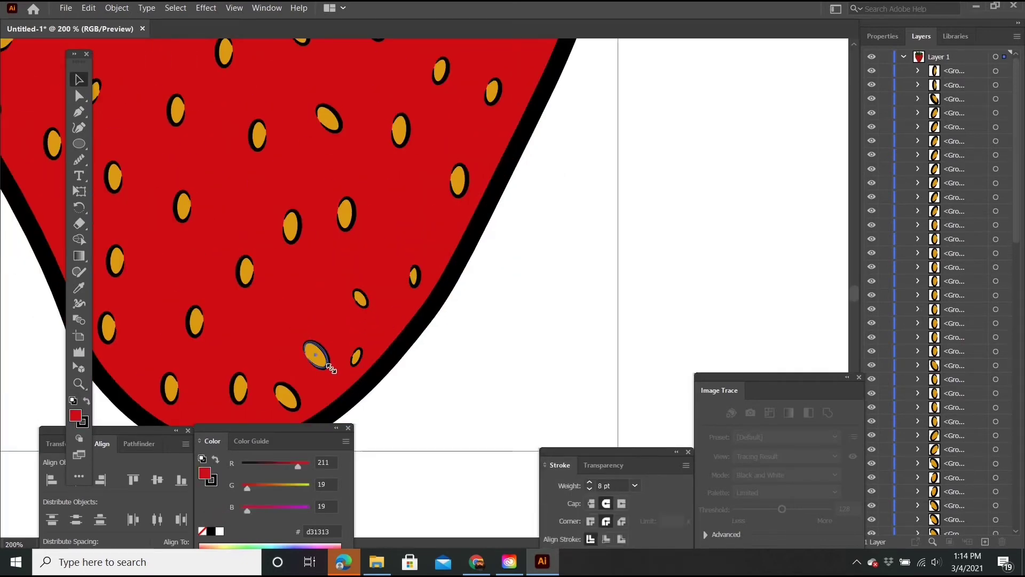
pyautogui.scroll(-3, 533, 398)
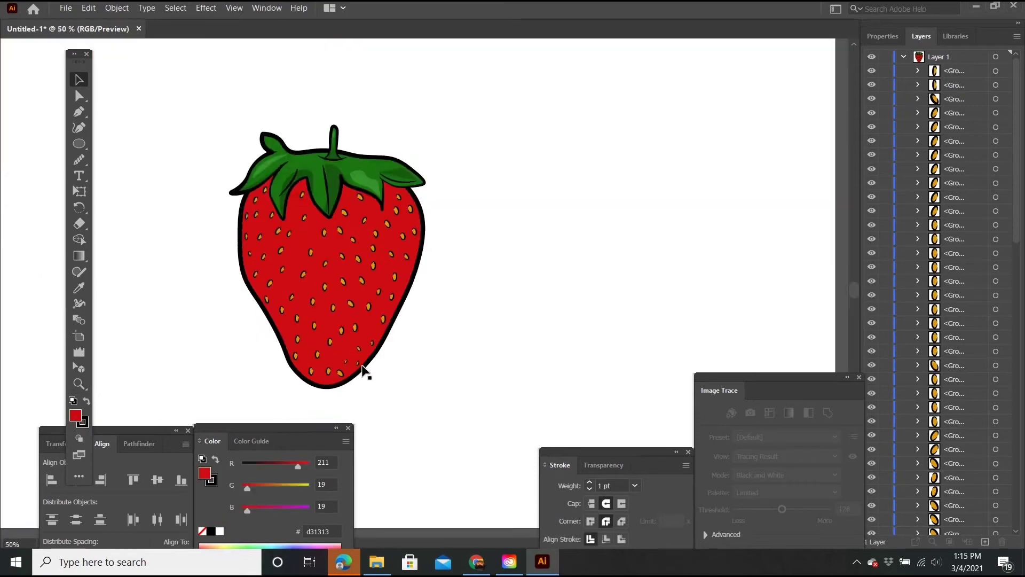
pyautogui.scroll(4, 362, 371)
pyautogui.scroll(2, 322, 357)
# Adjust the larger seeds on the body, then select the red strawberry body
pyautogui.click(200, 307)
pyautogui.scroll(-3, 229, 358)
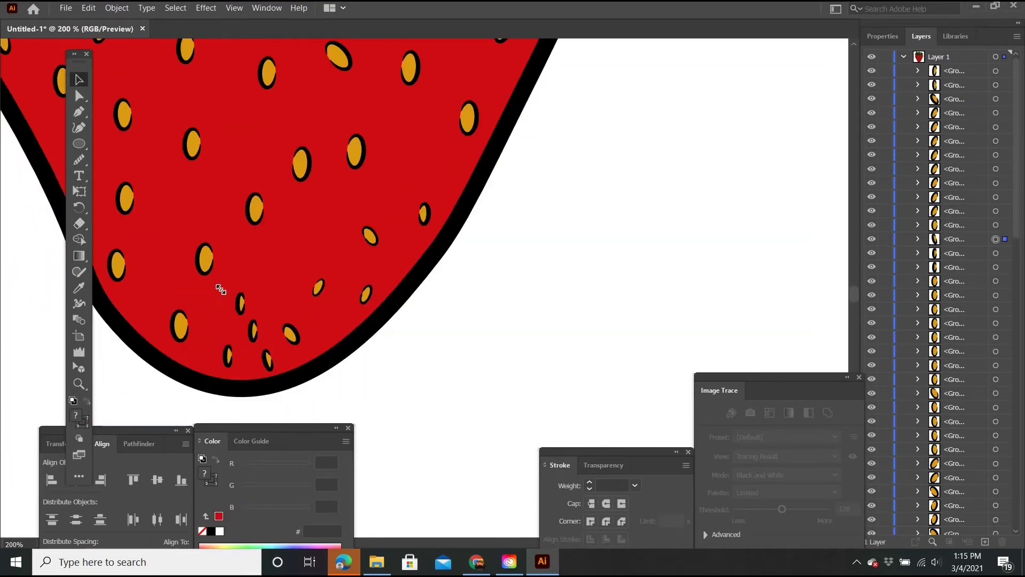
pyautogui.hscroll(-2, 214, 259)
pyautogui.scroll(1, 235, 277)
pyautogui.click(222, 303)
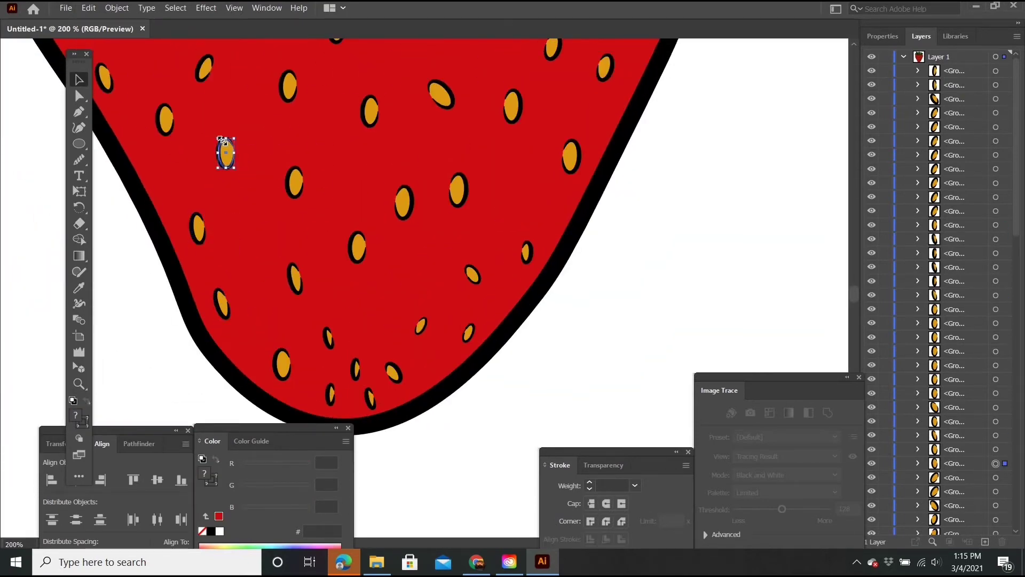
pyautogui.click(401, 200)
pyautogui.scroll(-5, 427, 283)
pyautogui.click(357, 238)
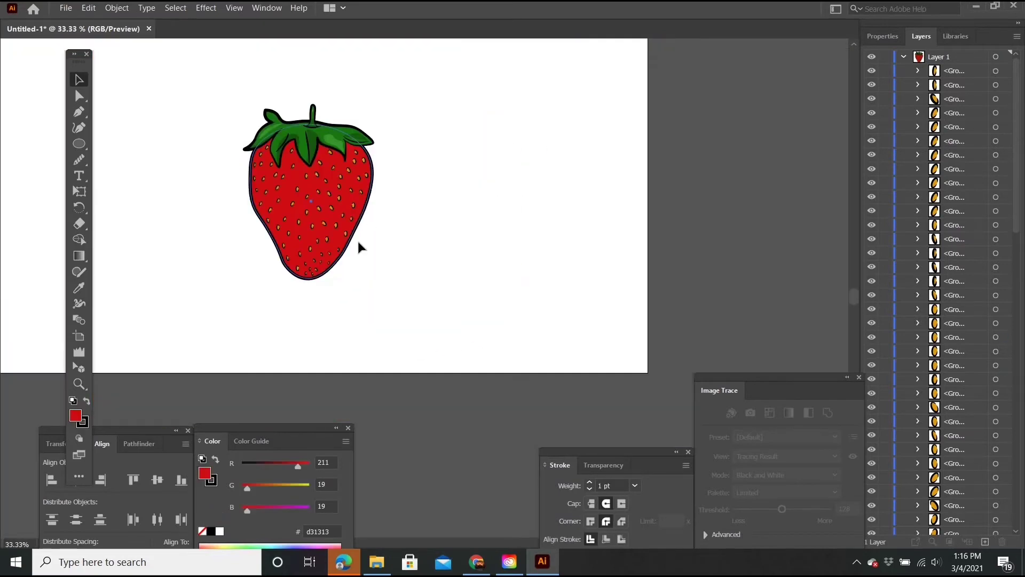
# Select all the seed groups in Layers and group them into one seed group
pyautogui.hotkey('ctrl', 'shift', ']')
pyautogui.scroll(10, 951, 213)
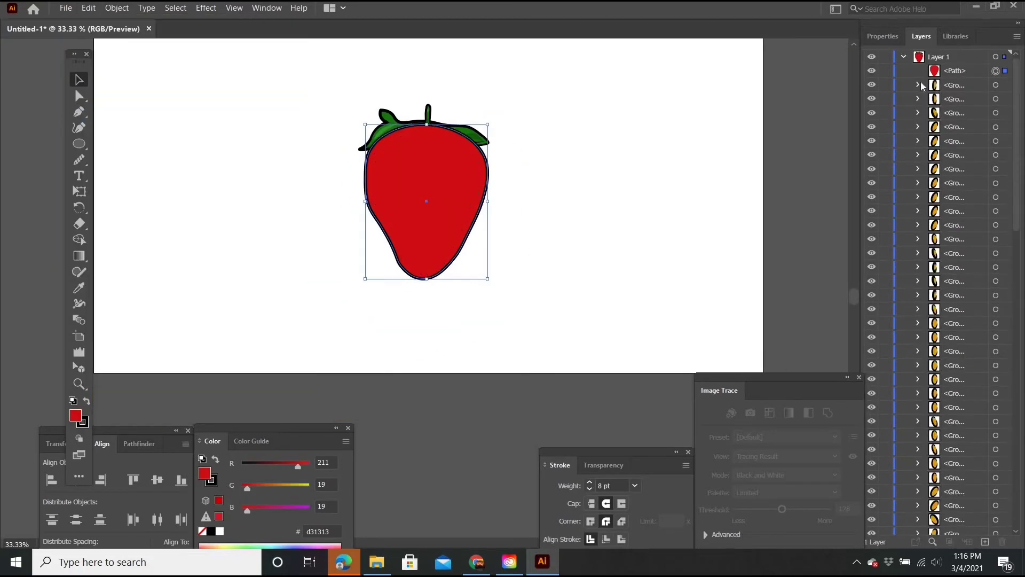
pyautogui.click(1005, 99)
pyautogui.keyDown('shift'); pyautogui.click(1006, 85); pyautogui.keyUp('shift')
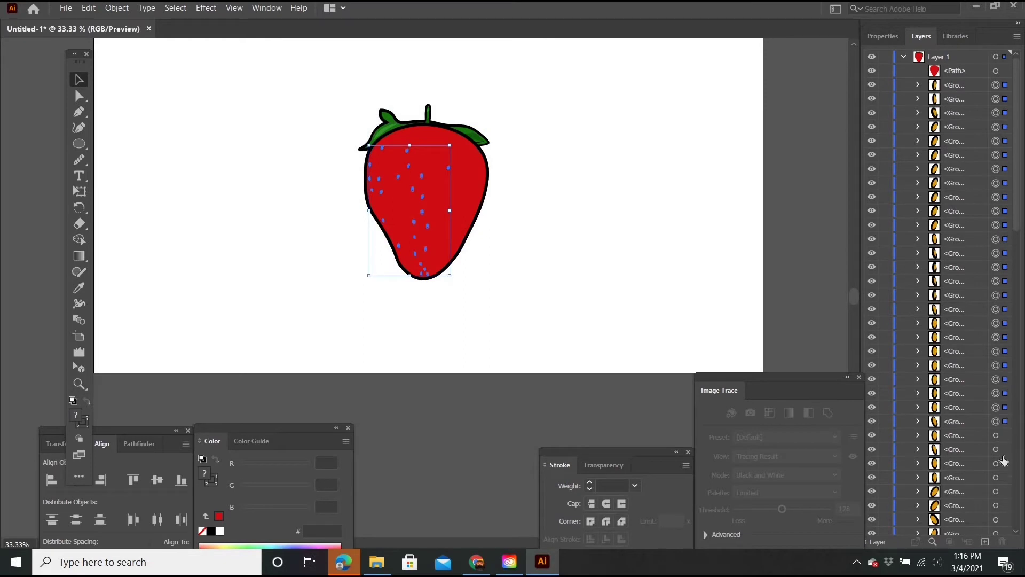
pyautogui.scroll(-5, 1004, 460)
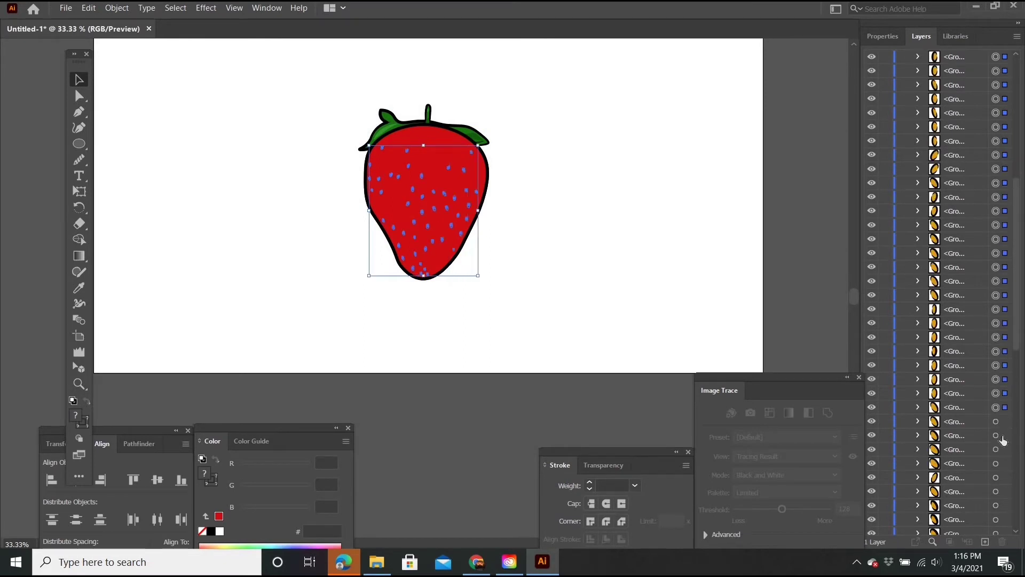
pyautogui.scroll(-5, 1003, 465)
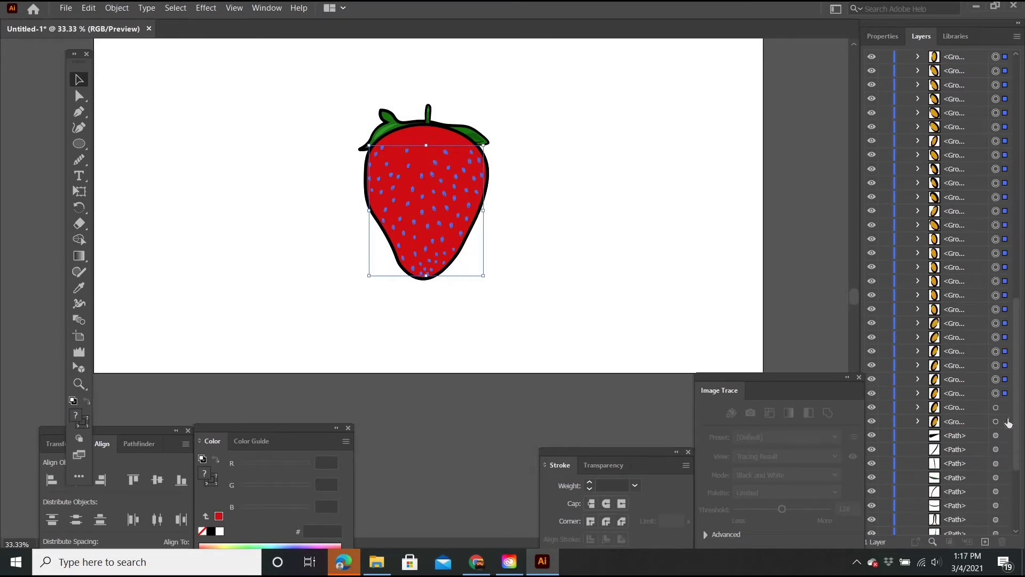
pyautogui.hotkey('ctrl', 'g')
# Remove the fill from the strawberry's outline shape
pyautogui.hotkey('ctrl', '=')
pyautogui.hotkey('ctrl', 'shift', 'a')
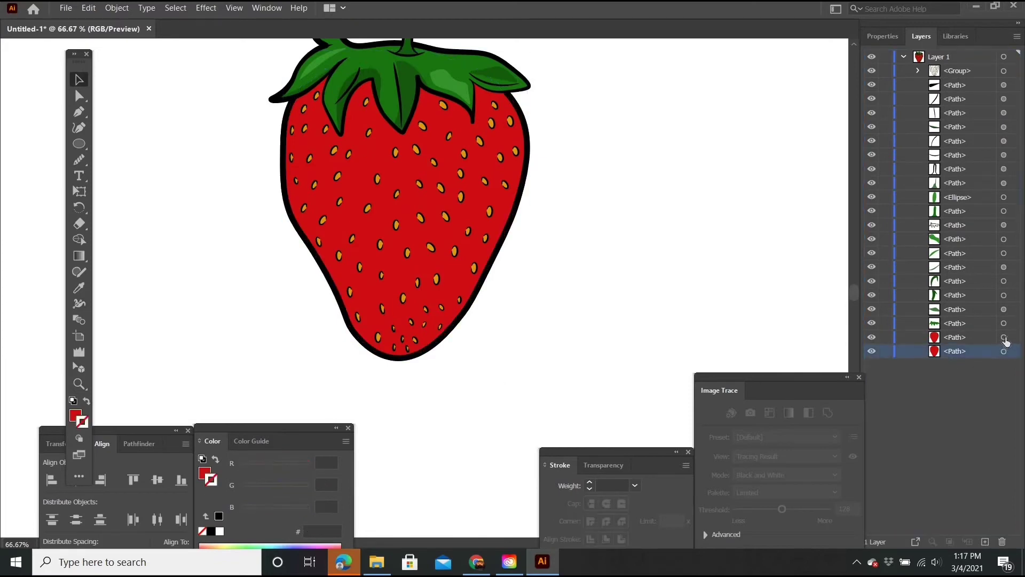
pyautogui.click(1004, 337)
pyautogui.press('/')
pyautogui.hotkey('ctrl', '-')
# Paste a copy of the body in front, rotate it, and cut a dark red #b20d0d shading crescent
pyautogui.press('p')
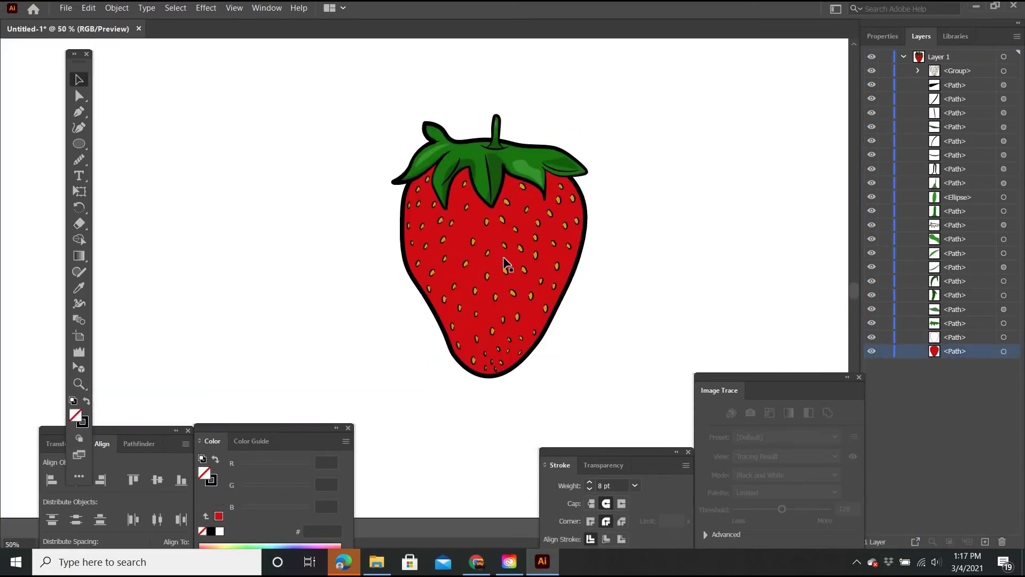
pyautogui.click(506, 263)
pyautogui.hotkey('ctrl', 'c')
pyautogui.hotkey('ctrl', 'shift', 'v')
pyautogui.moveTo(476, 151); pyautogui.dragTo(523, 179)
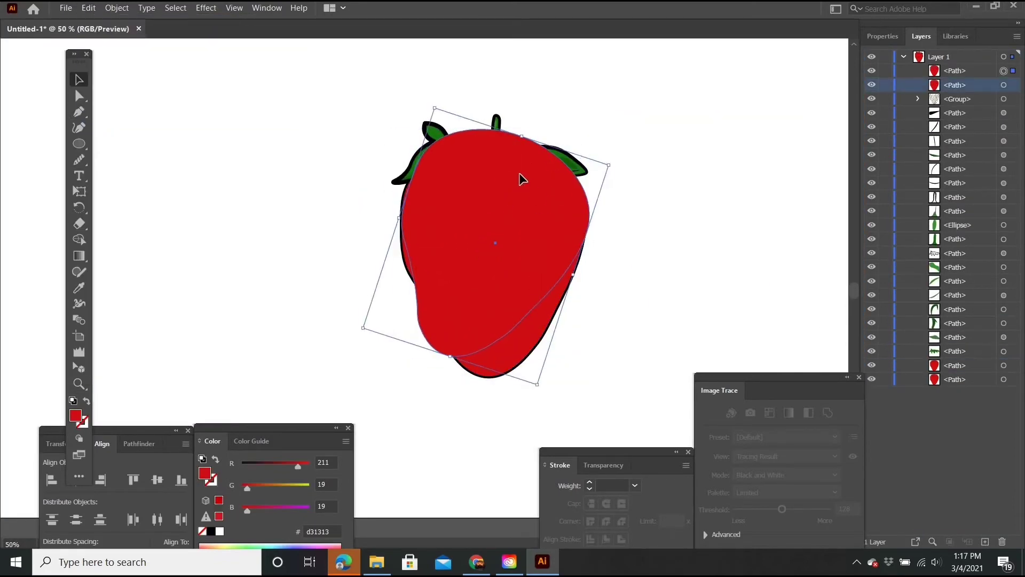
pyautogui.keyDown('shift'); pyautogui.click(1004, 85); pyautogui.keyUp('shift')
pyautogui.keyDown('alt'); pyautogui.click(531, 188); pyautogui.keyUp('alt')
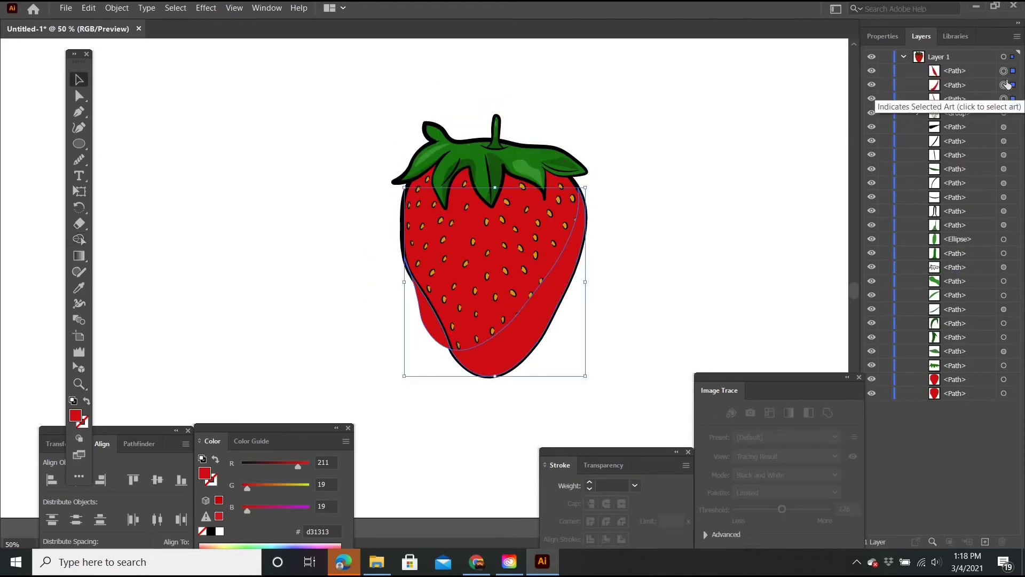
pyautogui.press('Delete')
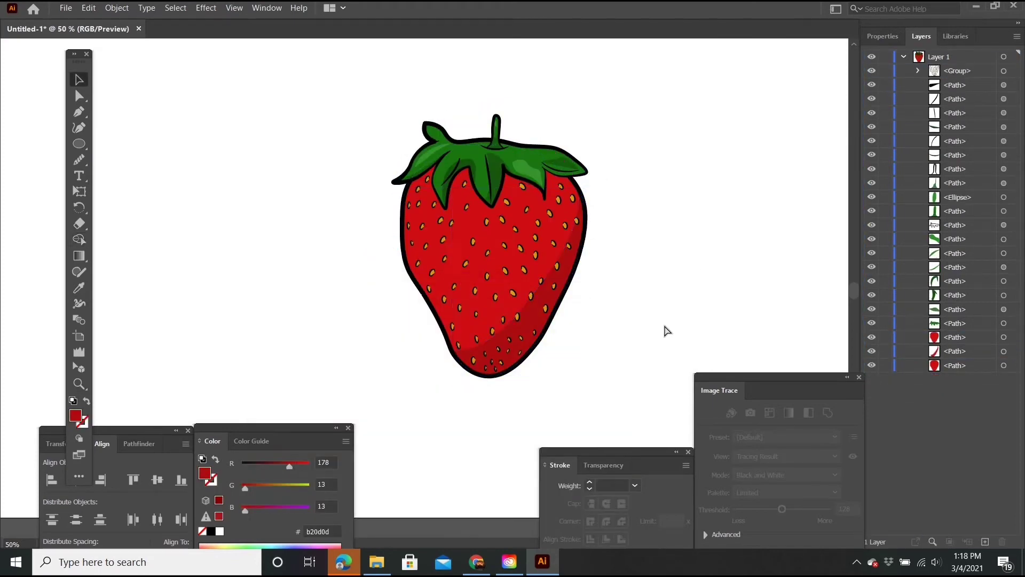
pyautogui.scroll(-2, 664, 332)
# Select the seed group and body paths, then move the body back up beneath the leaves
pyautogui.scroll(5, 586, 294)
pyautogui.click(1004, 71)
pyautogui.click(989, 279)
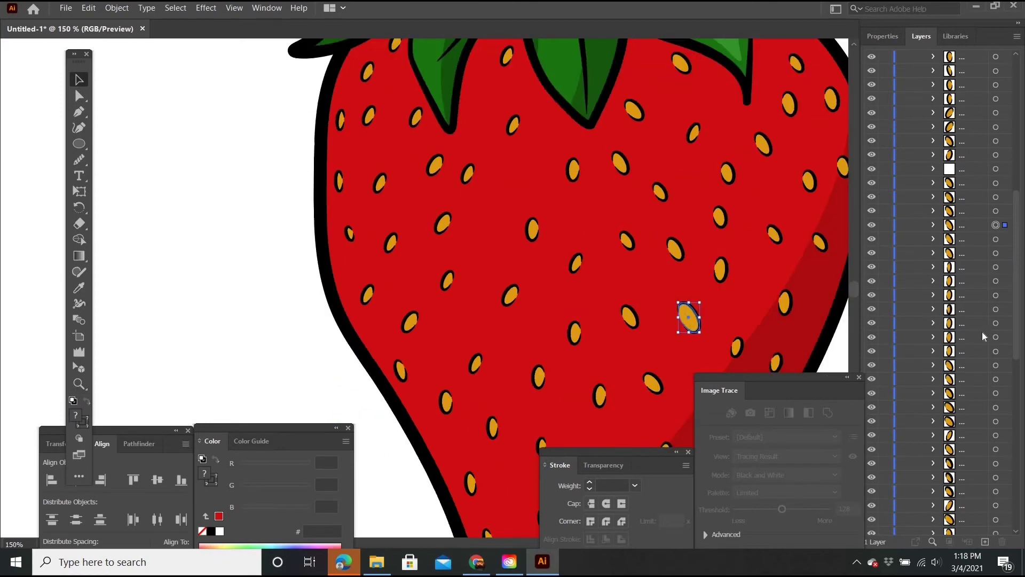
pyautogui.hotkey('ctrl', '-')
pyautogui.hotkey('ctrl', '-')
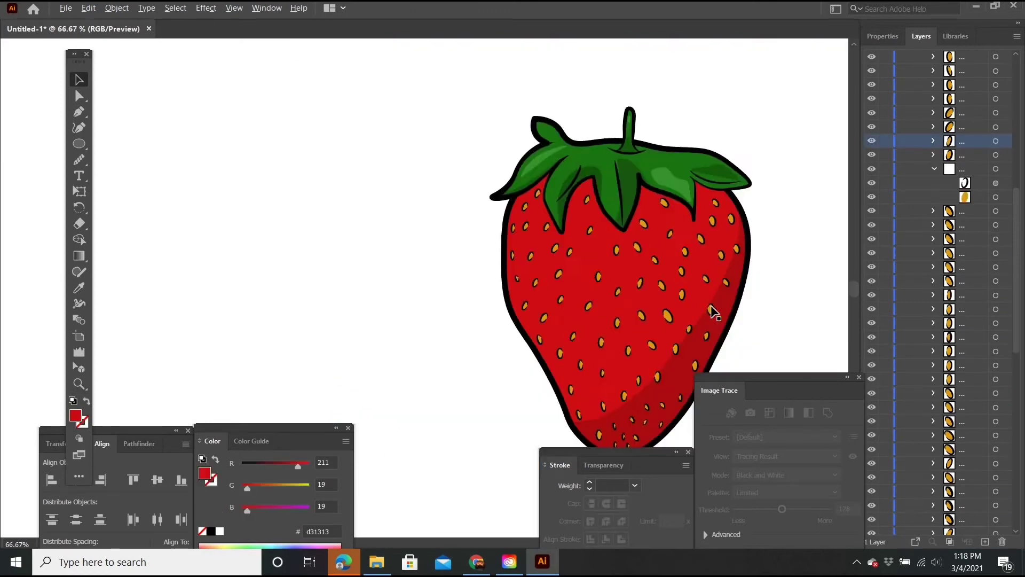
pyautogui.click(603, 161)
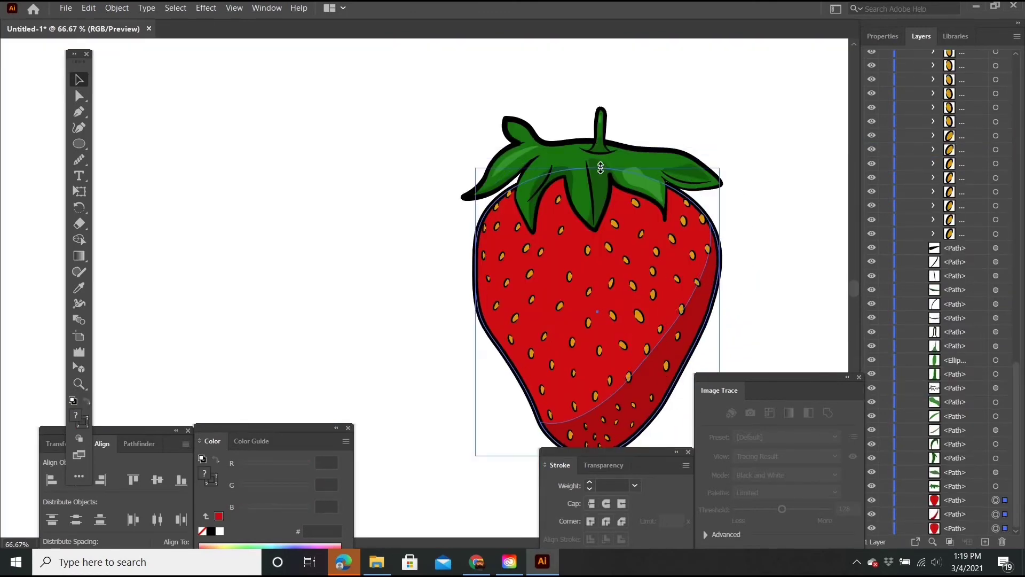
pyautogui.hotkey('ctrl', '-')
pyautogui.hotkey('ctrl', '-')
pyautogui.hotkey('ctrl', '-')
pyautogui.moveTo(721, 213); pyautogui.dragTo(722, 192)
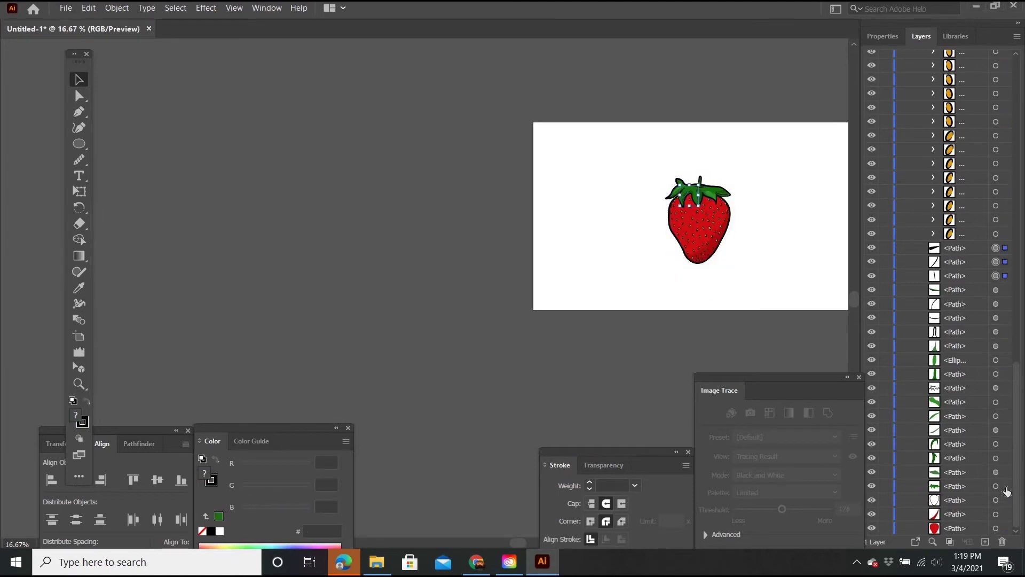
pyautogui.hotkey('ctrl', '+')
pyautogui.hotkey('ctrl', '+')
pyautogui.hotkey('ctrl', '+')
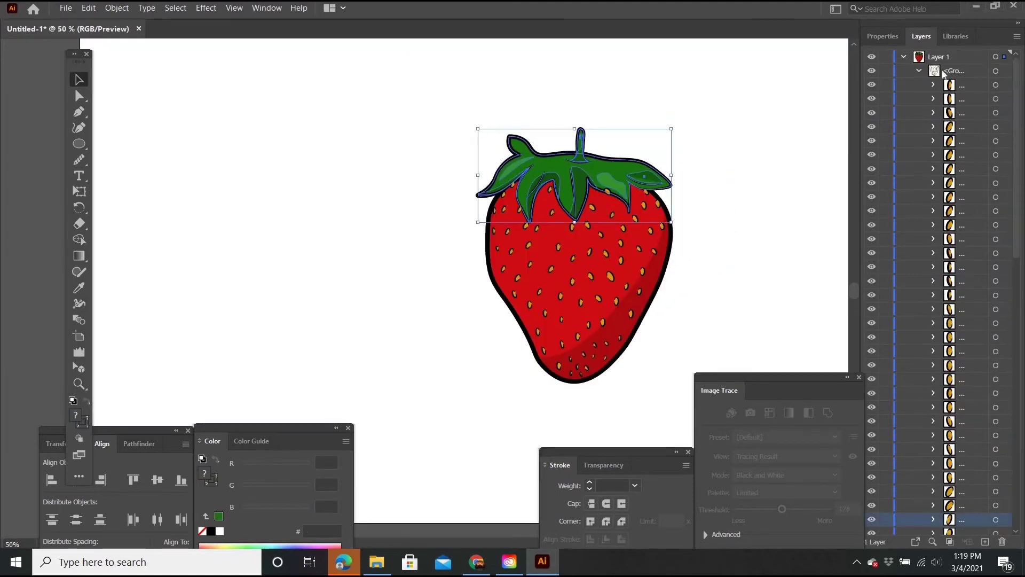
# Expand the leaf group and select its stem and leaves shapes
pyautogui.hotkey('ctrl', '+')
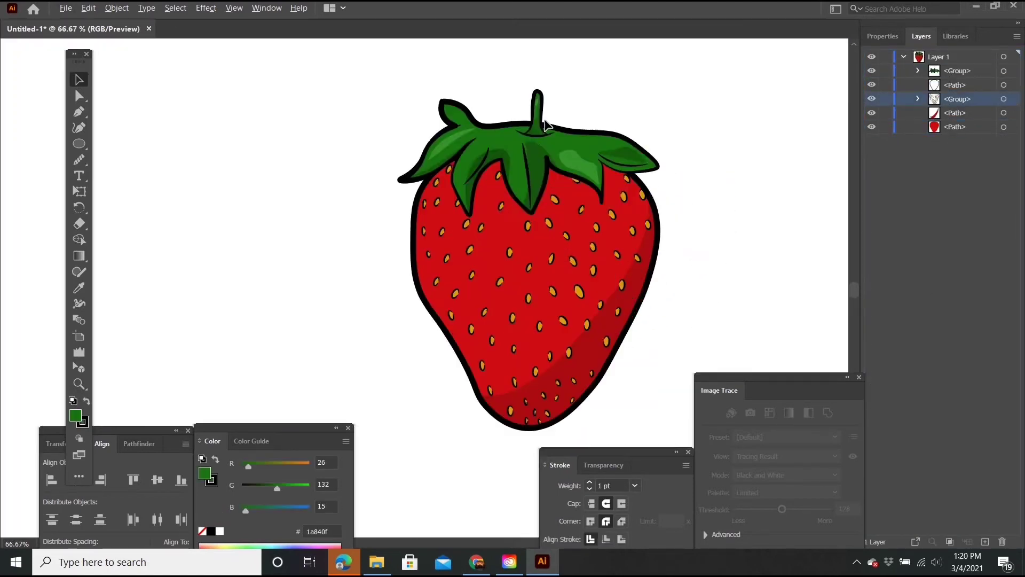
pyautogui.click(918, 70)
pyautogui.click(1005, 197)
pyautogui.click(1004, 323)
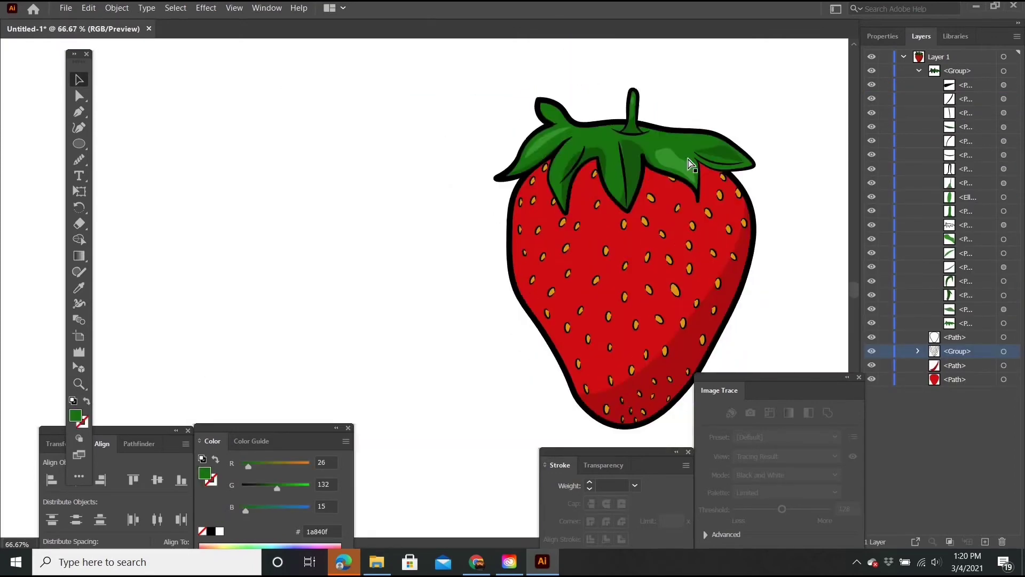
pyautogui.hotkey('ctrl', '+')
# Draw a closed lighter green shape over the leaves and move it into the leaf group
pyautogui.click(81, 112)
pyautogui.moveTo(295, 75); pyautogui.dragTo(326, 71)
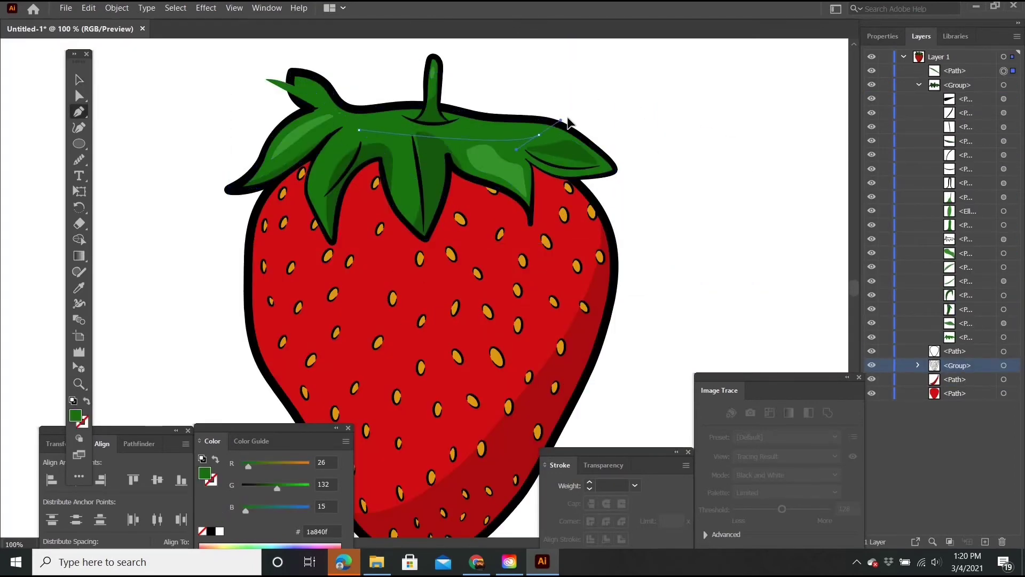
pyautogui.click(295, 75)
pyautogui.press('v')
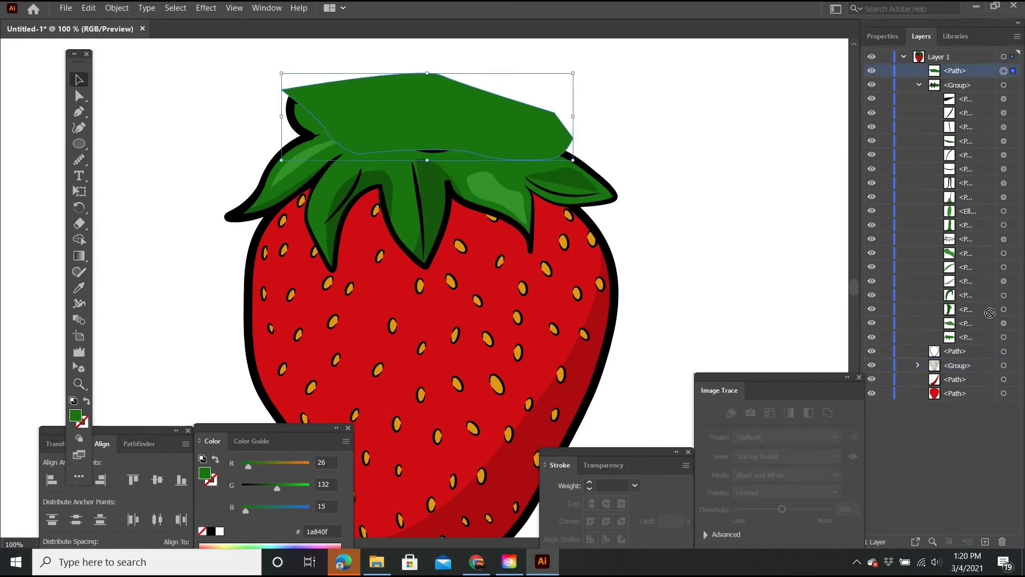
pyautogui.moveTo(989, 312); pyautogui.dragTo(990, 316)
pyautogui.hotkey('ctrl', '-')
pyautogui.hotkey('ctrl', '-')
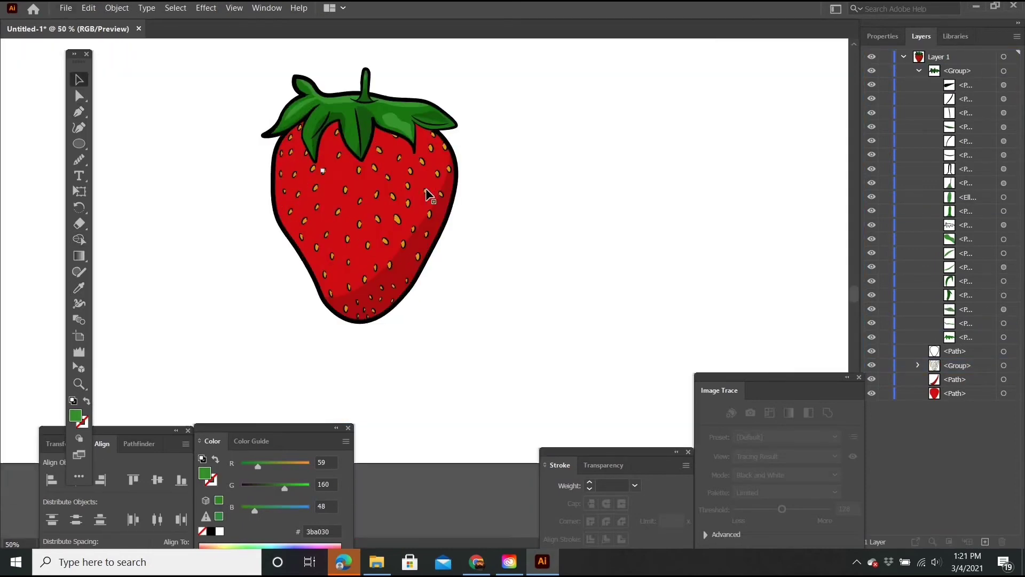
pyautogui.click(323, 170)
# Fill the highlight with light red #ea3f3f and reshape it down the upper-left body
pyautogui.doubleClick(75, 416)
pyautogui.press('Return')
pyautogui.hotkey('ctrl', '+')
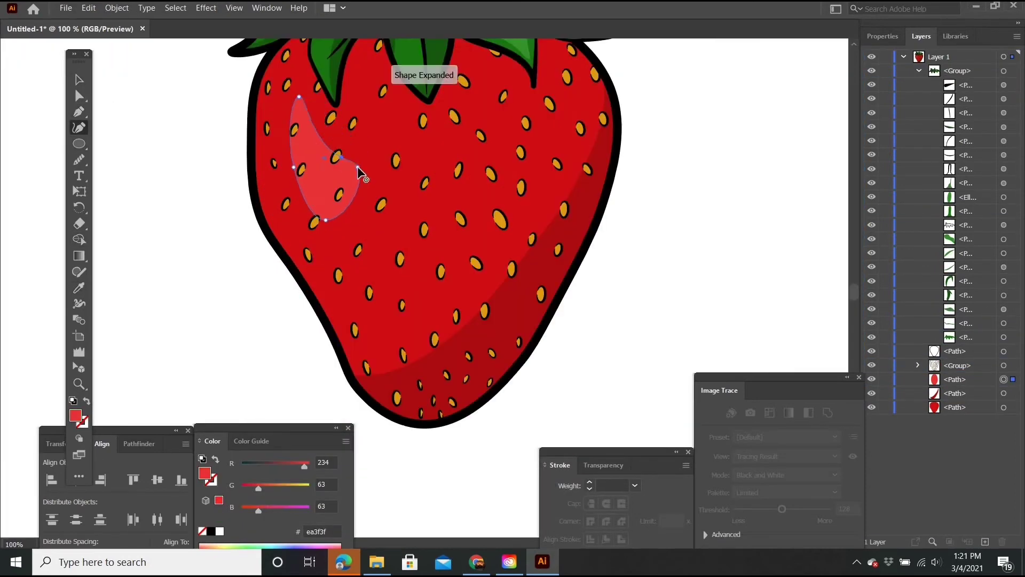
pyautogui.moveTo(358, 170); pyautogui.dragTo(359, 203)
pyautogui.moveTo(293, 167); pyautogui.dragTo(288, 169)
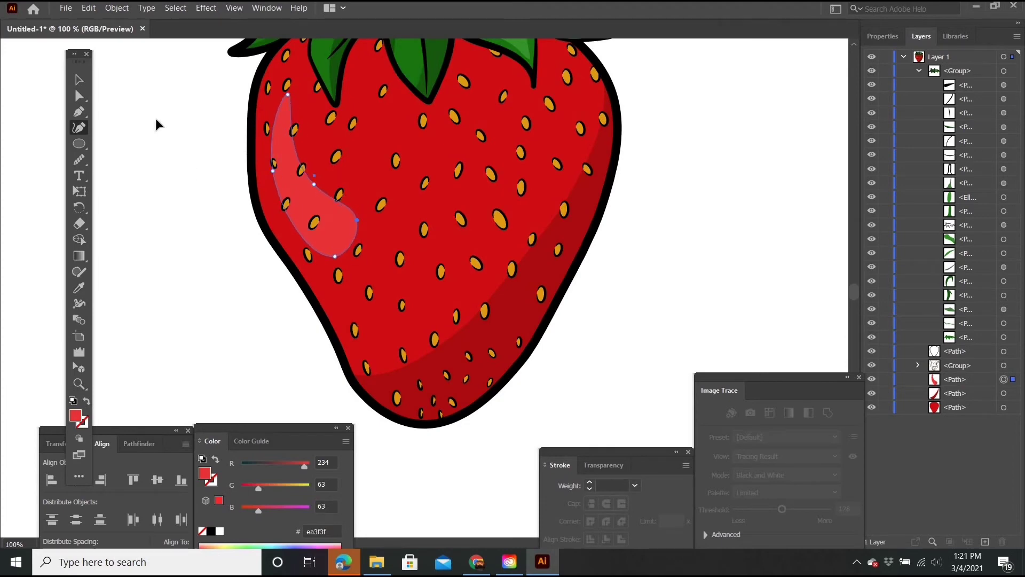
pyautogui.moveTo(420, 244); pyautogui.dragTo(332, 236)
# Draw a four-point darker red #b51212 lens-shaped patch near the body's centre
pyautogui.click(383, 141)
pyautogui.click(403, 197)
pyautogui.click(340, 262)
pyautogui.click(363, 197)
pyautogui.click(383, 141)
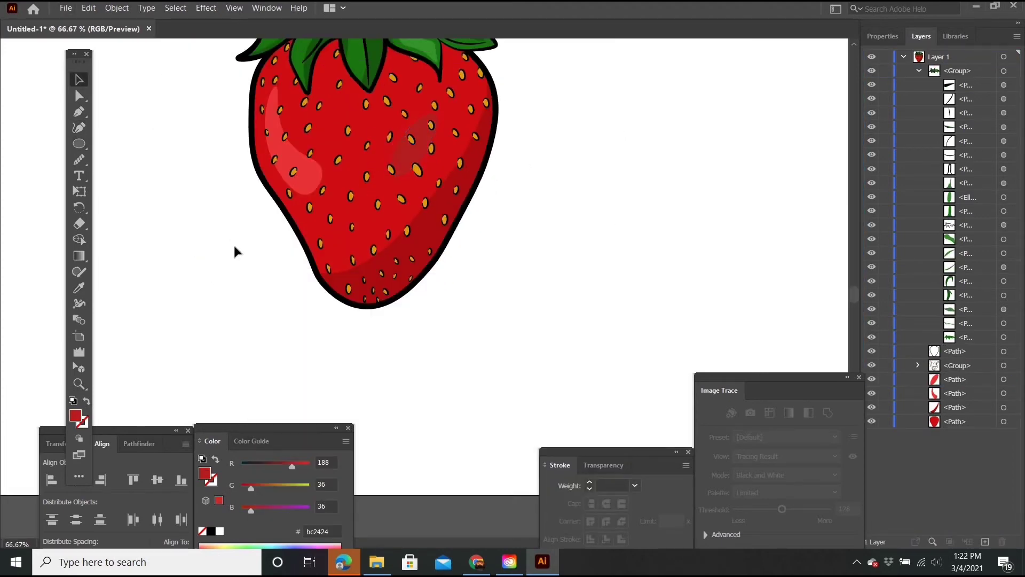
pyautogui.scroll(1, 449, 217)
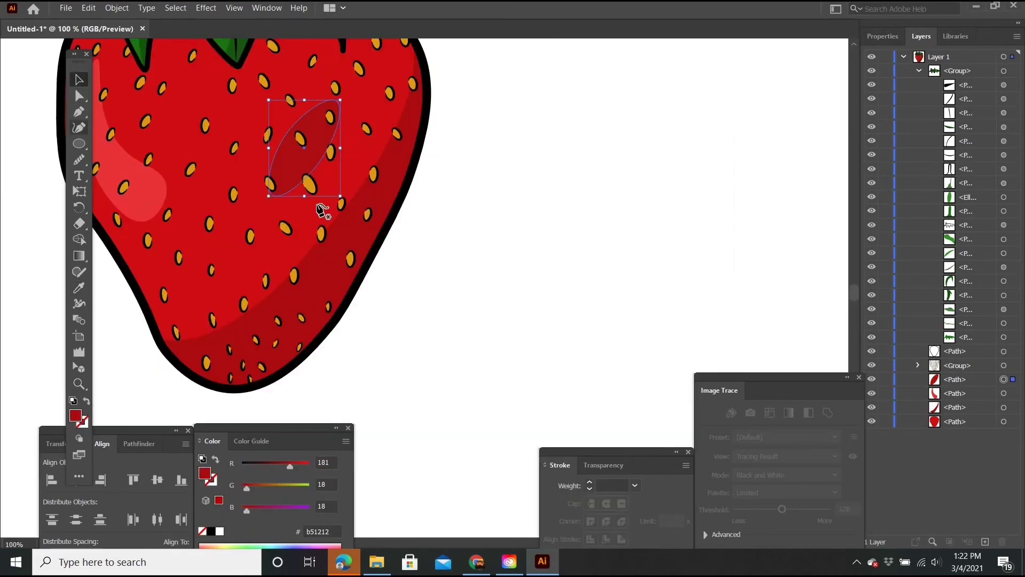
# Confirm a green colour and select the leaf outline path, zoomed in on its edge
pyautogui.click(80, 79)
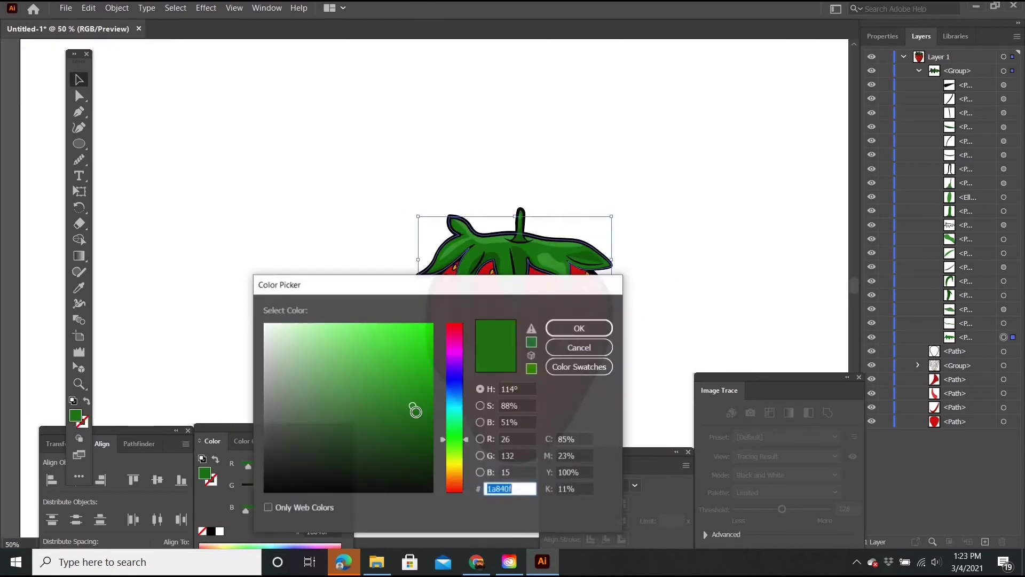
pyautogui.click(579, 328)
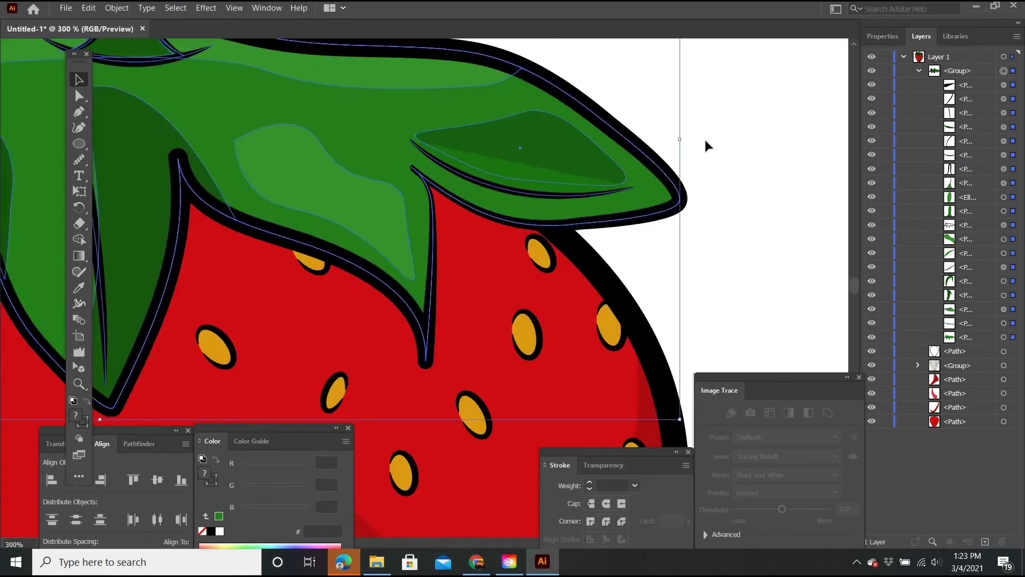
pyautogui.hotkey('shift', '`')
pyautogui.click(435, 136)
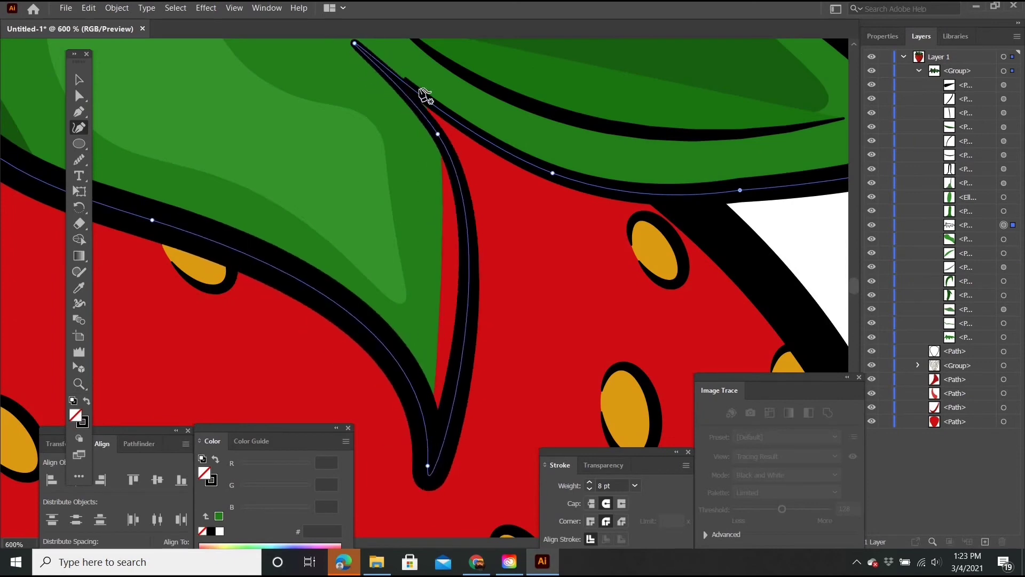
pyautogui.scroll(-1, 508, 151)
pyautogui.scroll(-4, 549, 160)
pyautogui.scroll(6, 508, 137)
pyautogui.scroll(4, 494, 155)
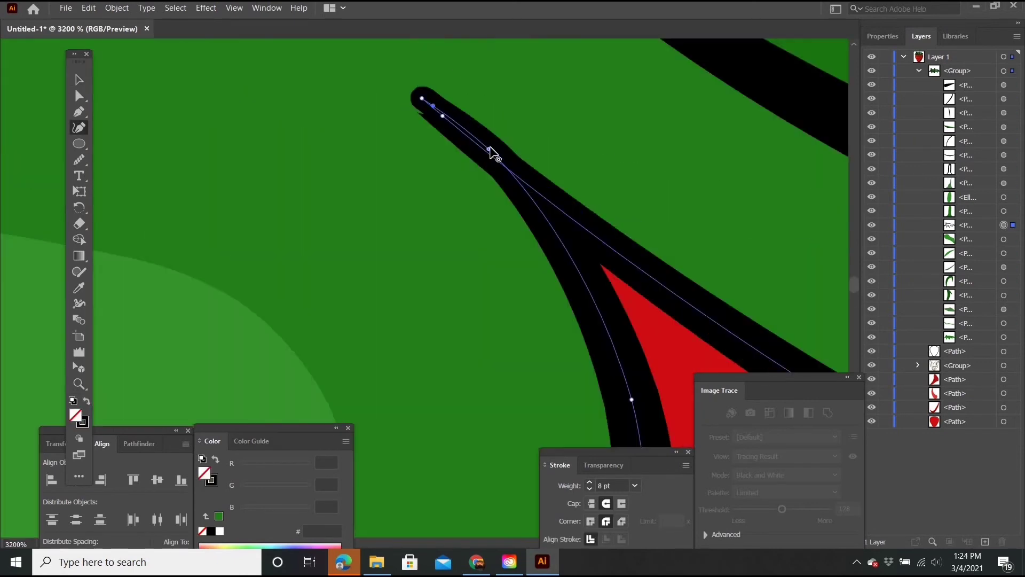
# Move the leaf tip point to reshape the leaf, then deselect the leaf group
pyautogui.moveTo(494, 155); pyautogui.dragTo(449, 149)
pyautogui.scroll(-5, 551, 240)
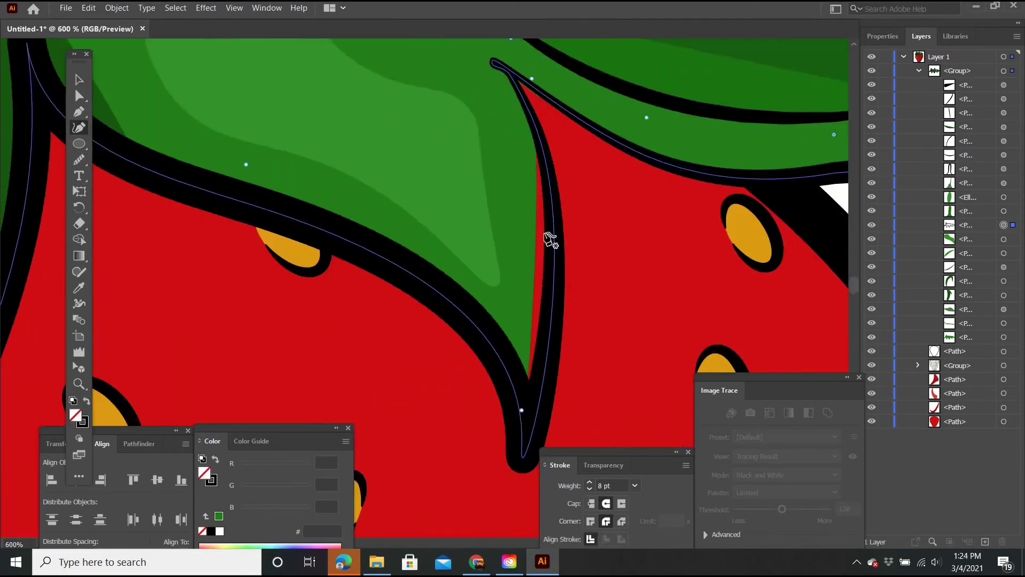
pyautogui.scroll(-3, 550, 239)
pyautogui.press('v')
pyautogui.scroll(-2, 755, 207)
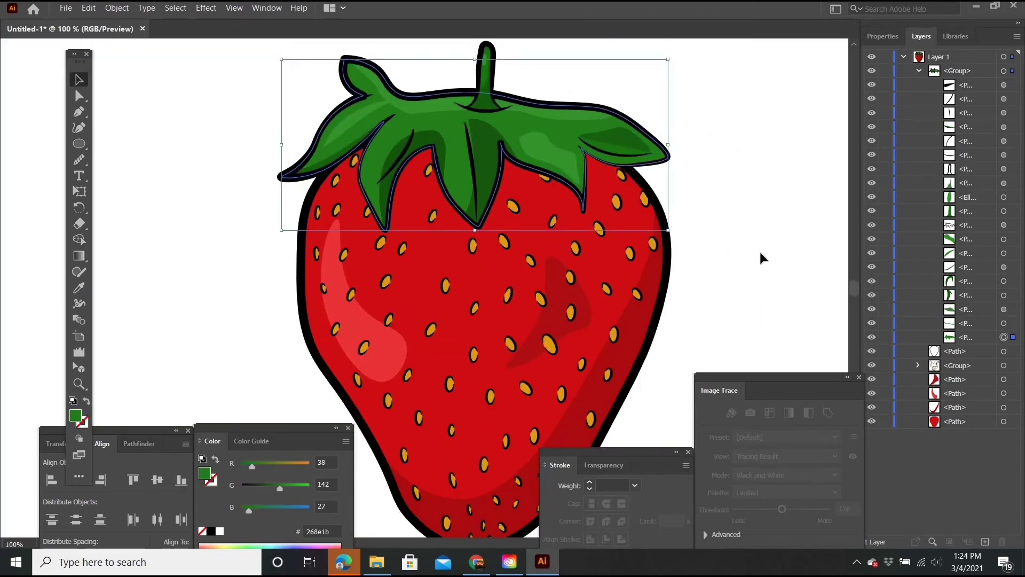
pyautogui.click(761, 258)
pyautogui.scroll(2, 653, 152)
pyautogui.press('p')
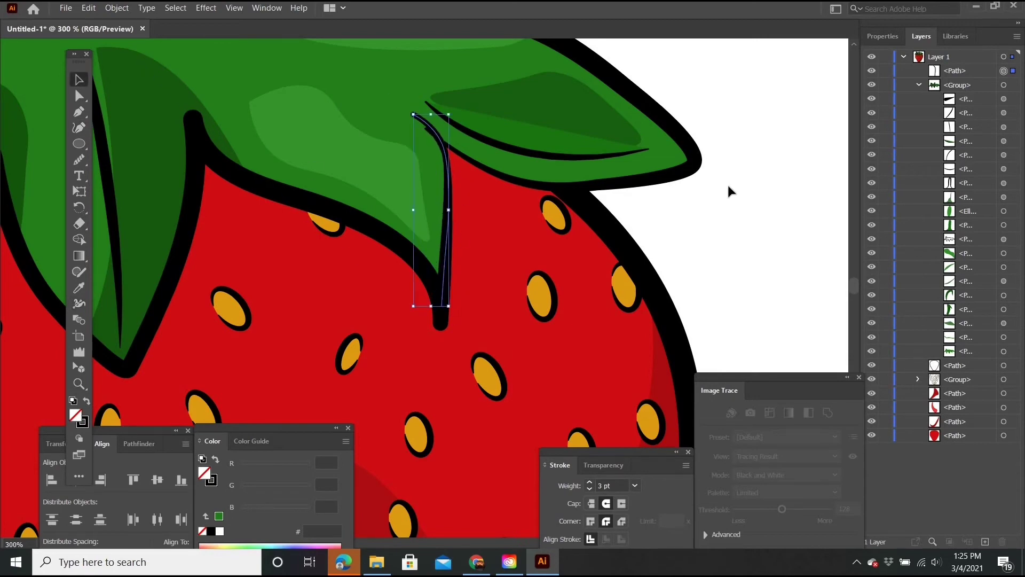
# Reshape the leaf-tip curve with the Width tool
pyautogui.scroll(3, 491, 64)
pyautogui.scroll(-3, 359, 280)
pyautogui.hotkey('shift', 'w')
pyautogui.scroll(3, 314, 142)
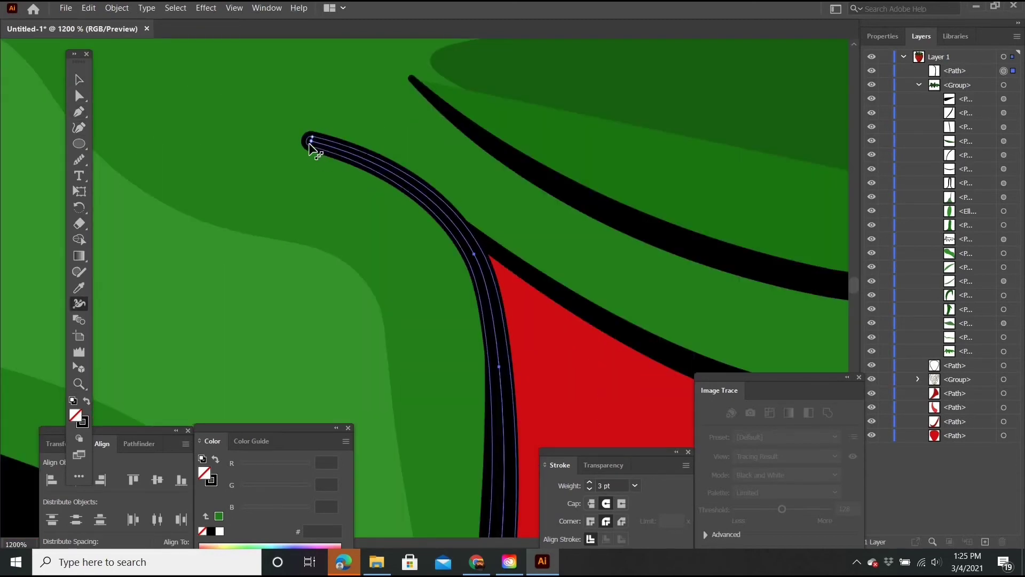
pyautogui.scroll(-2, 442, 333)
pyautogui.scroll(-5, 447, 226)
pyautogui.scroll(2, 618, 138)
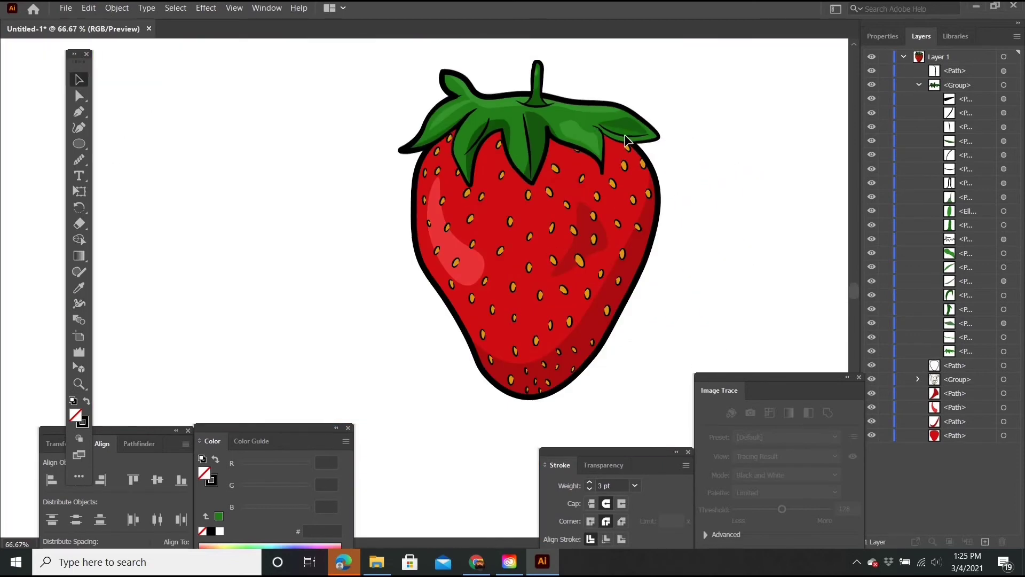
pyautogui.scroll(2, 590, 156)
pyautogui.scroll(-5, 558, 128)
# Select all artwork, then pick individual seeds in the Layers panel
pyautogui.press('v')
pyautogui.hotkey('ctrl', 'a')
pyautogui.scroll(3, 558, 128)
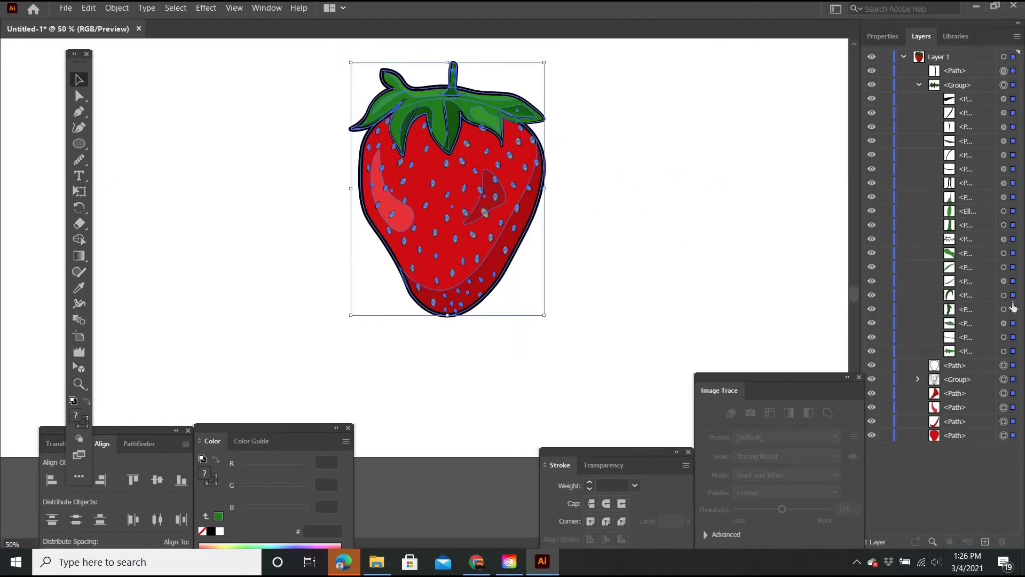
pyautogui.click(996, 373)
pyautogui.click(1008, 95)
pyautogui.scroll(3, 553, 227)
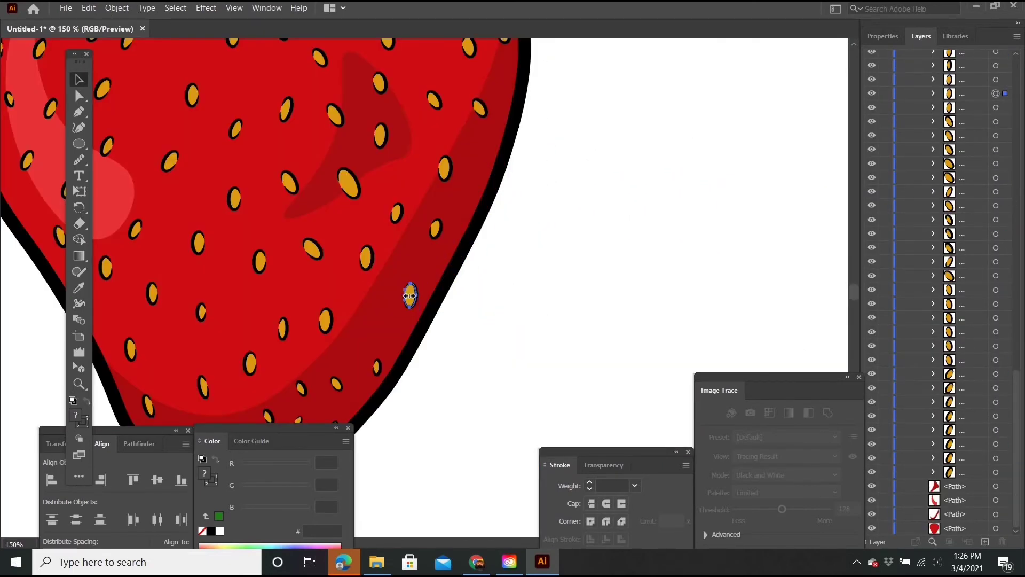
pyautogui.scroll(-3, 479, 169)
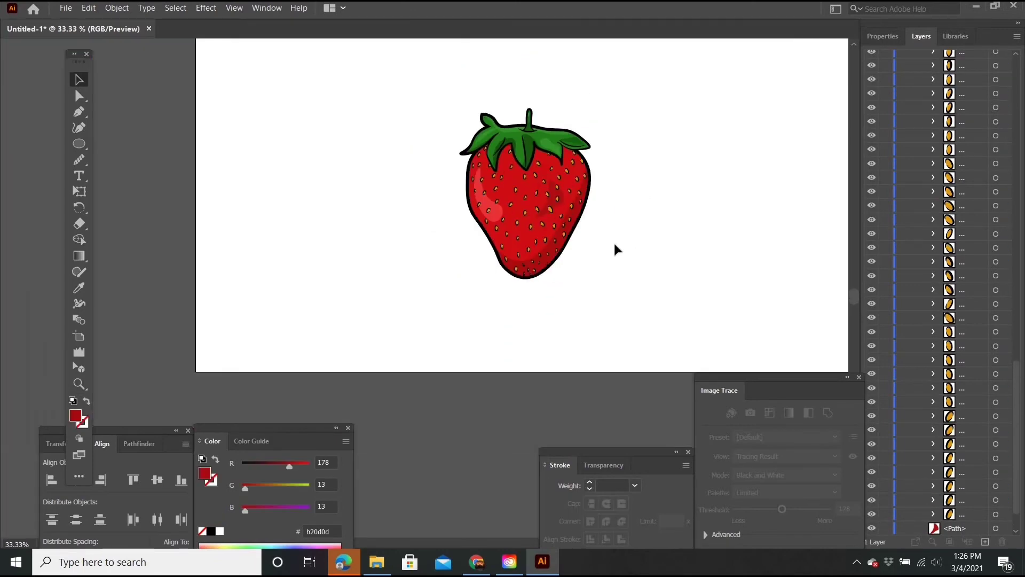
pyautogui.scroll(2, 618, 248)
pyautogui.scroll(10, 935, 267)
# Restack the dark red shading shape in Layers and set its opacity to 41%
pyautogui.click(901, 374)
pyautogui.moveTo(901, 374); pyautogui.dragTo(901, 375)
pyautogui.click(603, 465)
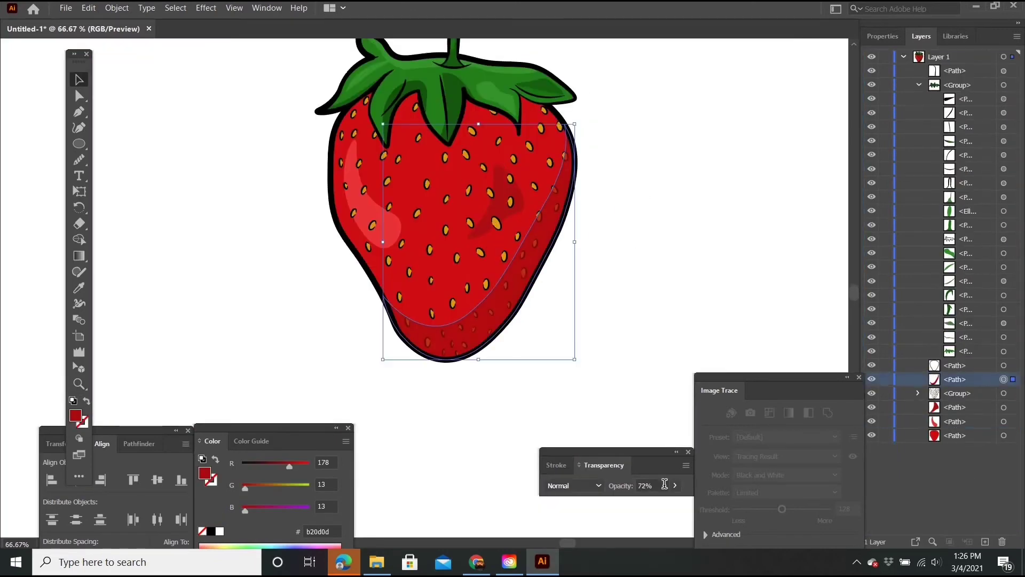
pyautogui.scroll(3, 507, 332)
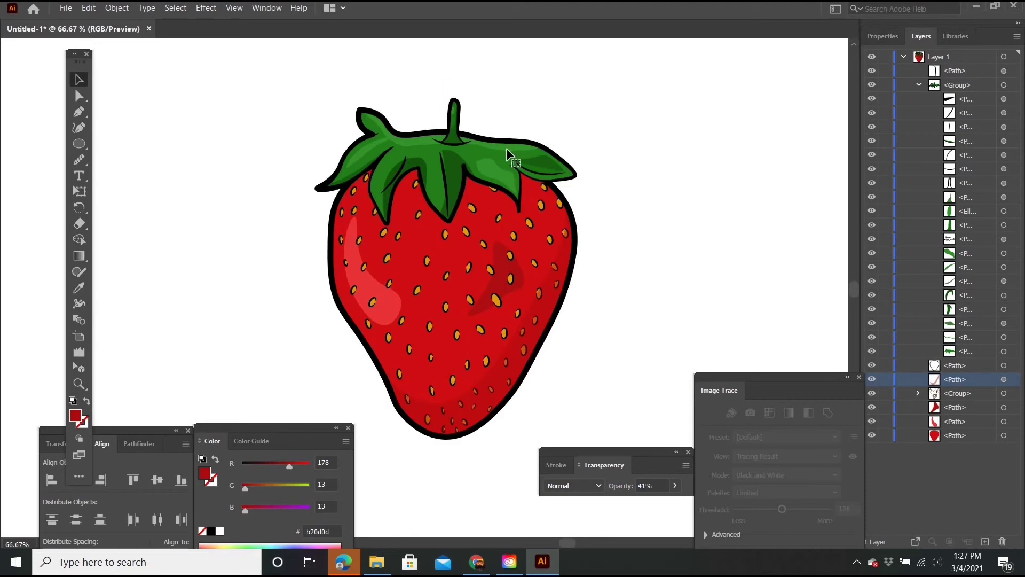
# Select the leaf group, then deselect it
pyautogui.click(468, 159)
pyautogui.scroll(-5, 680, 206)
pyautogui.click(680, 206)
pyautogui.scroll(3, 647, 206)
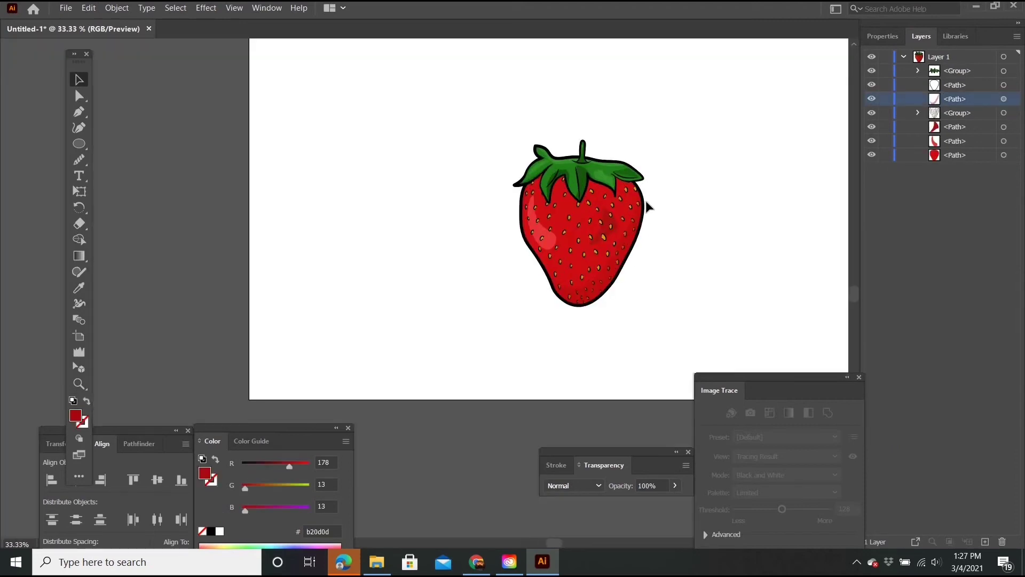
# Draw a trial chocolate drip shape with the Pen tool
pyautogui.press('p')
pyautogui.scroll(5, 379, 219)
pyautogui.click(602, 343)
pyautogui.scroll(-3, 671, 350)
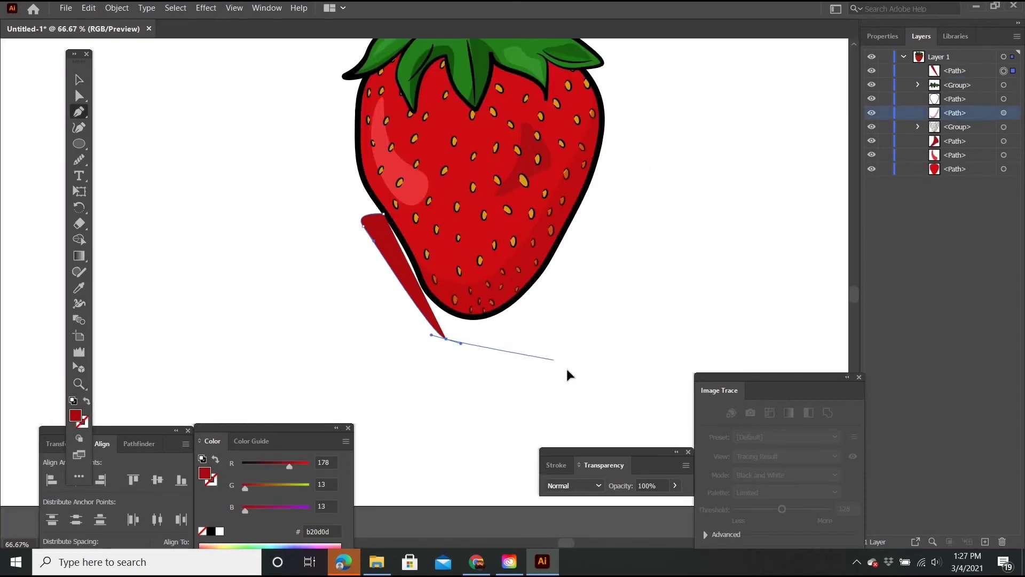
pyautogui.click(612, 348)
pyautogui.click(363, 220)
# Fill the drip shape with dark brown
pyautogui.click(79, 79)
pyautogui.doubleClick(75, 416)
pyautogui.click(454, 476)
pyautogui.click(419, 466)
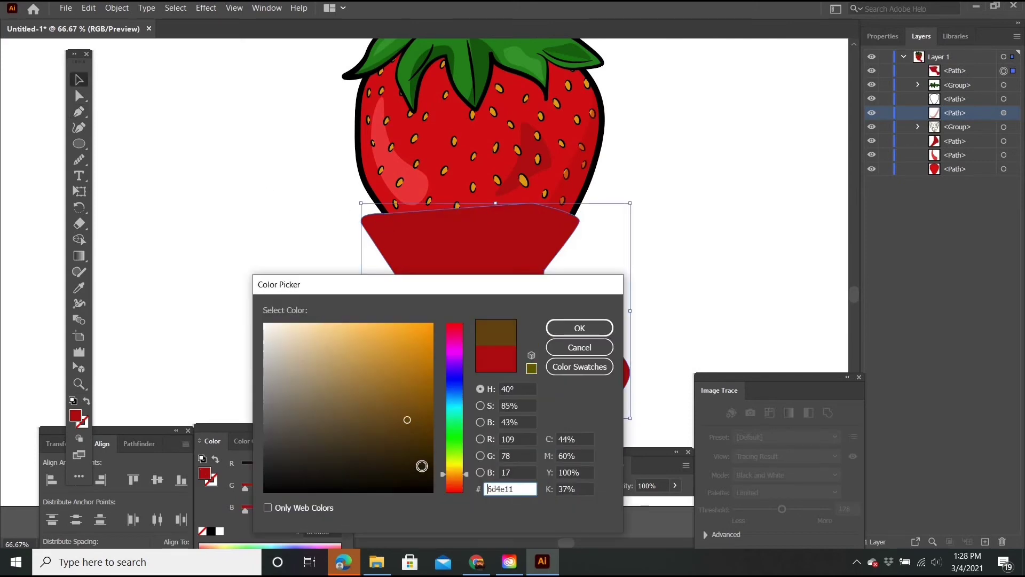
pyautogui.press('Return')
# Reposition the drip above the strawberry base and bring it to the front
pyautogui.scroll(-2, 245, 219)
pyautogui.moveTo(956, 71); pyautogui.dragTo(956, 161)
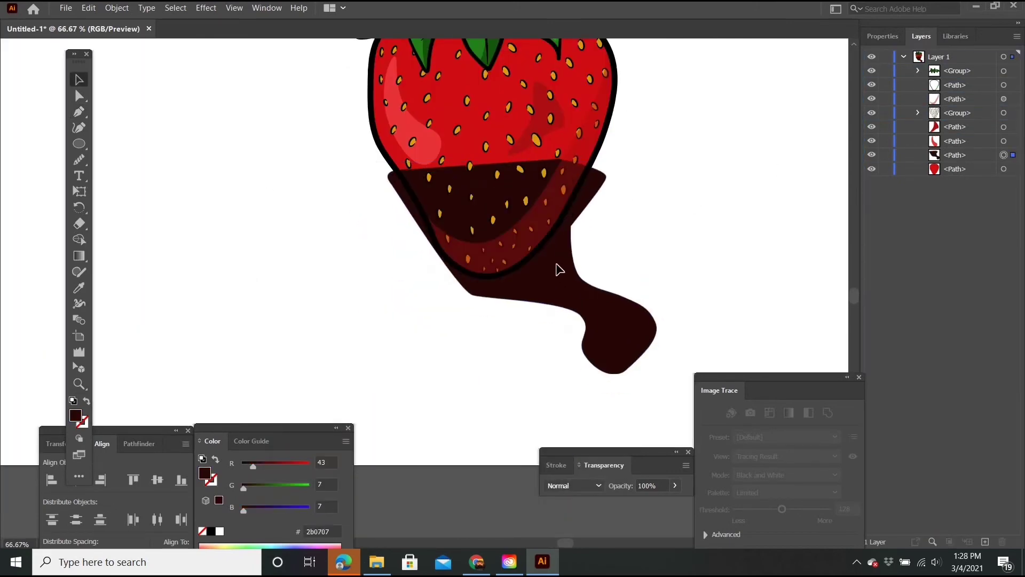
pyautogui.keyDown('shift'); pyautogui.click(1004, 169); pyautogui.keyUp('shift')
pyautogui.click(458, 202)
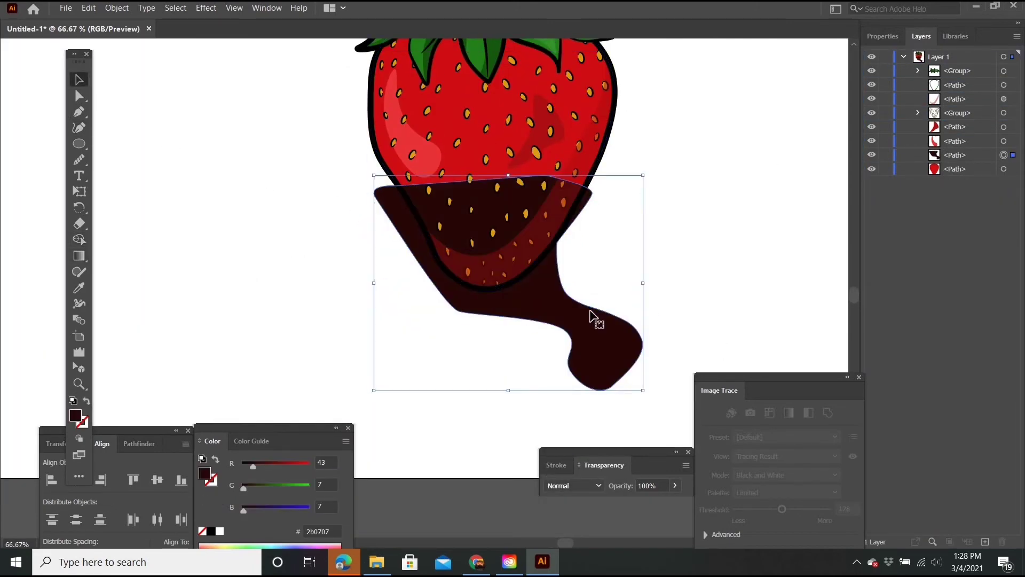
pyautogui.hotkey('ctrl', '-')
pyautogui.hotkey('ctrl', '-')
pyautogui.hotkey('ctrl', '-')
pyautogui.moveTo(561, 276); pyautogui.dragTo(689, 251)
pyautogui.hotkey('ctrl', 'shift', ']')
pyautogui.moveTo(642, 220); pyautogui.dragTo(524, 258)
pyautogui.hotkey('ctrl', '+')
pyautogui.hotkey('ctrl', '+')
pyautogui.hotkey('ctrl', '+')
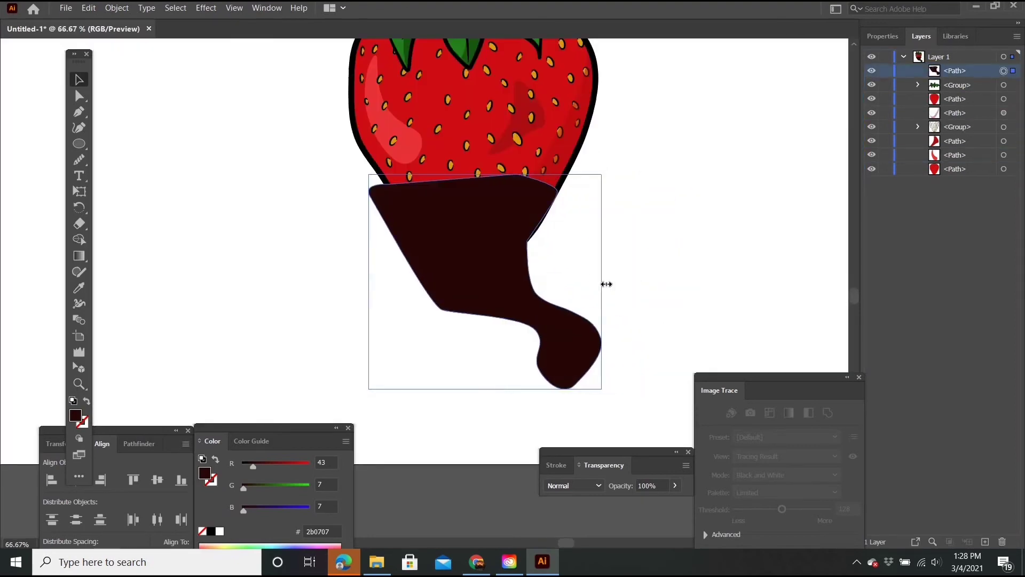
# Remove the chocolate drip and group all the strawberry parts
pyautogui.hotkey('shift', '`')
pyautogui.hotkey('ctrl', '-')
pyautogui.hotkey('ctrl', '-')
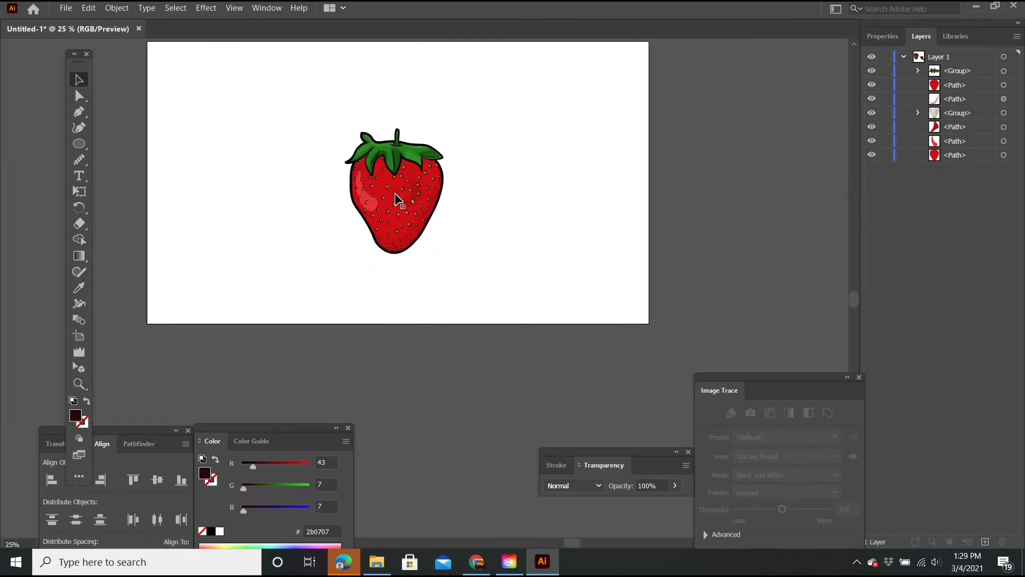
pyautogui.hotkey('ctrl', 'shift', 'a')
pyautogui.hotkey('ctrl', '+')
# Draw a large background rectangle over the artboard, then undo it
pyautogui.press('m')
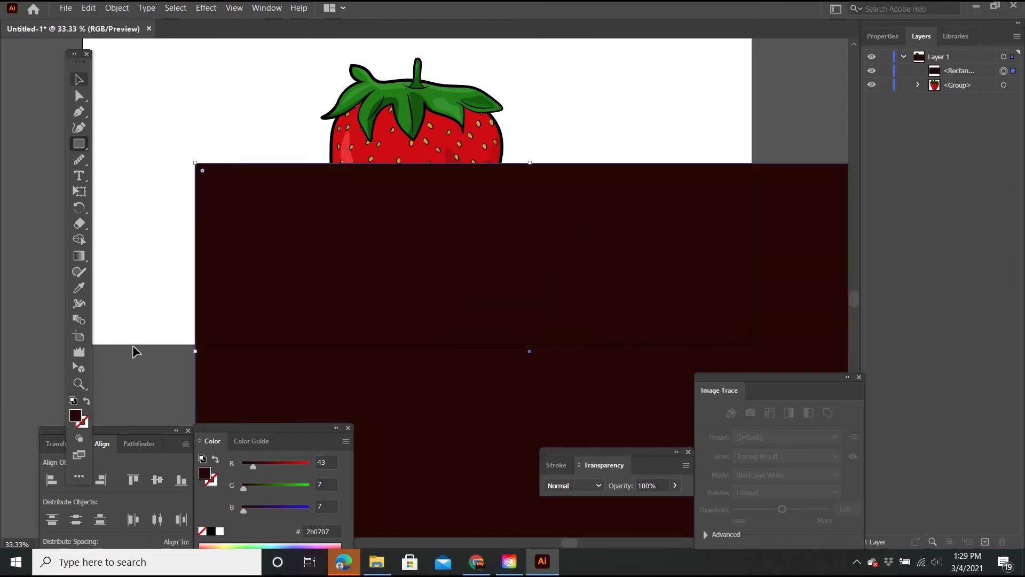
pyautogui.moveTo(194, 165); pyautogui.dragTo(752, 344)
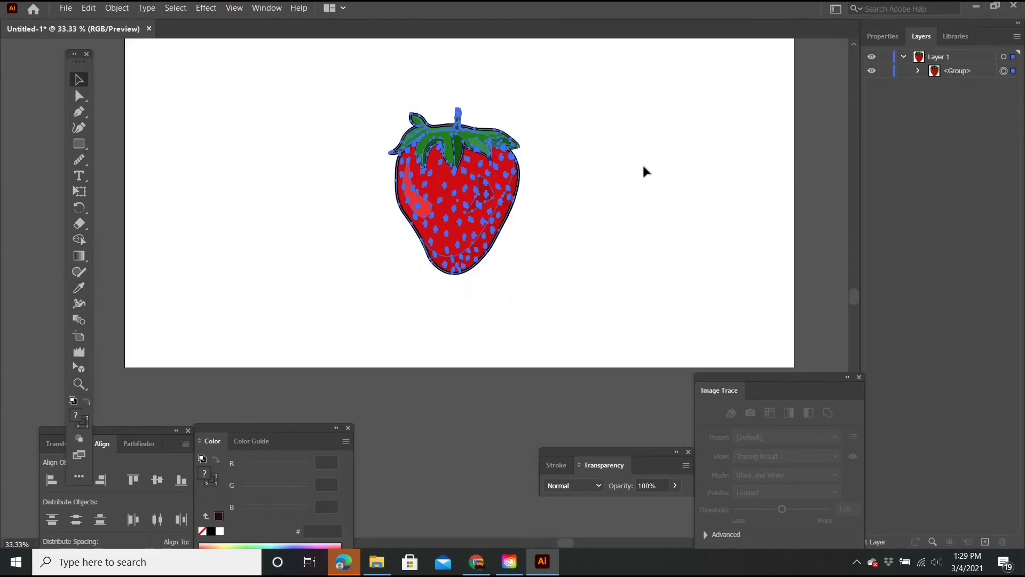
pyautogui.click(645, 171)
pyautogui.hotkey('ctrl', '-')
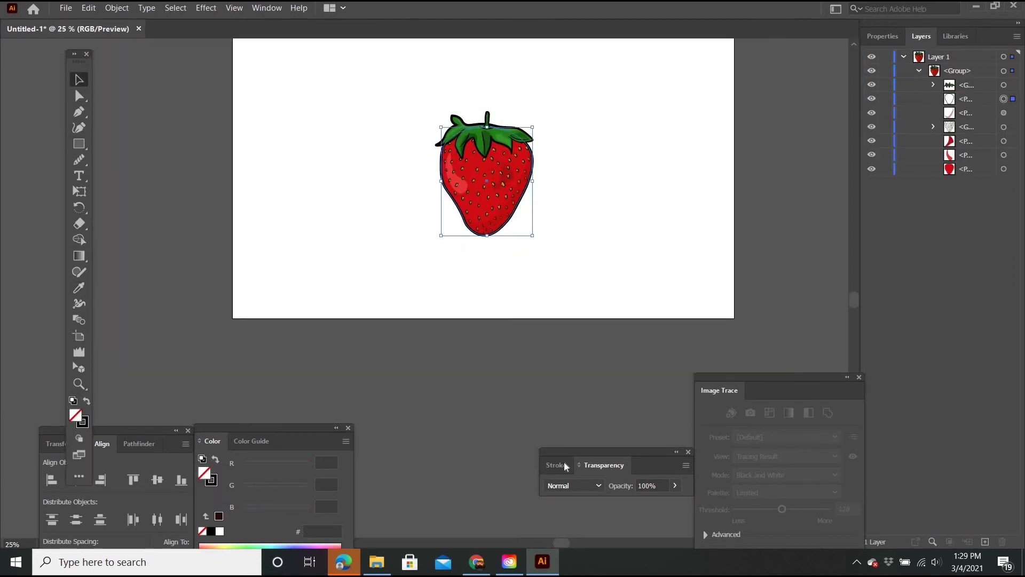
# Inspect the stroke settings, outer outline, red body and darker shading shape
pyautogui.click(564, 464)
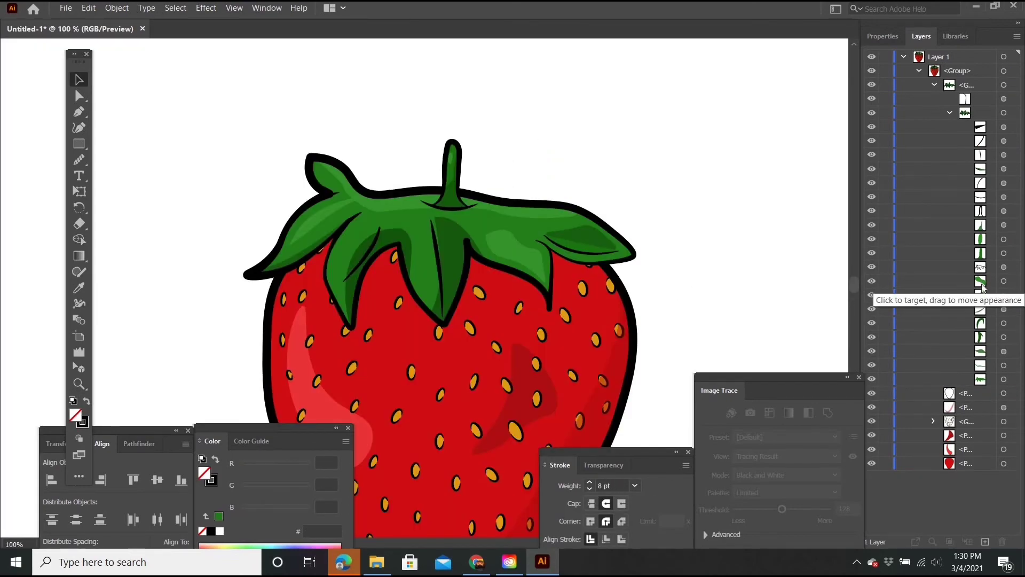
pyautogui.scroll(-1, 651, 290)
pyautogui.scroll(-1, 652, 291)
pyautogui.hotkey('shift', '`')
pyautogui.click(633, 212)
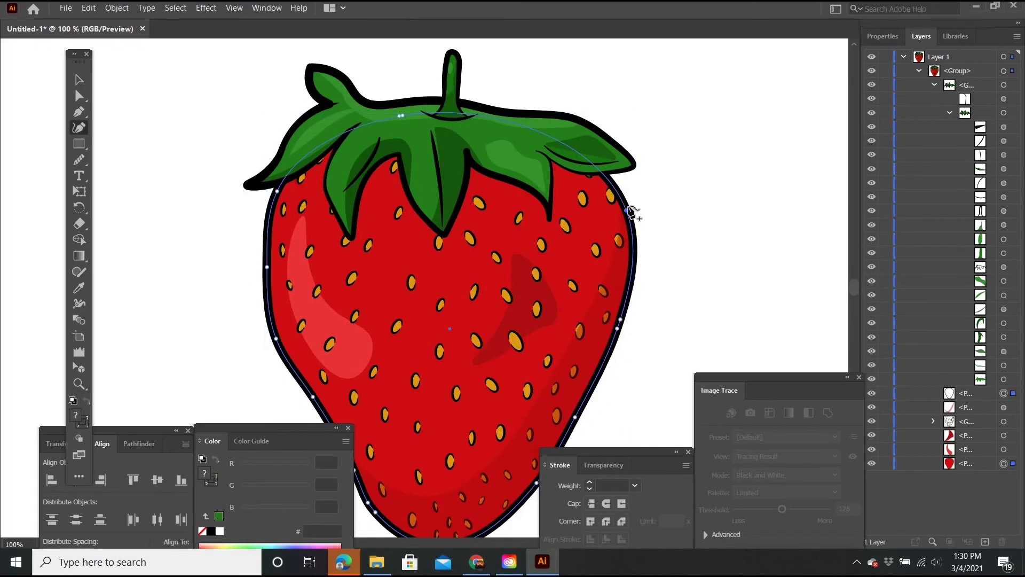
pyautogui.press('v')
pyautogui.moveTo(599, 279); pyautogui.dragTo(538, 301)
pyautogui.click(473, 249)
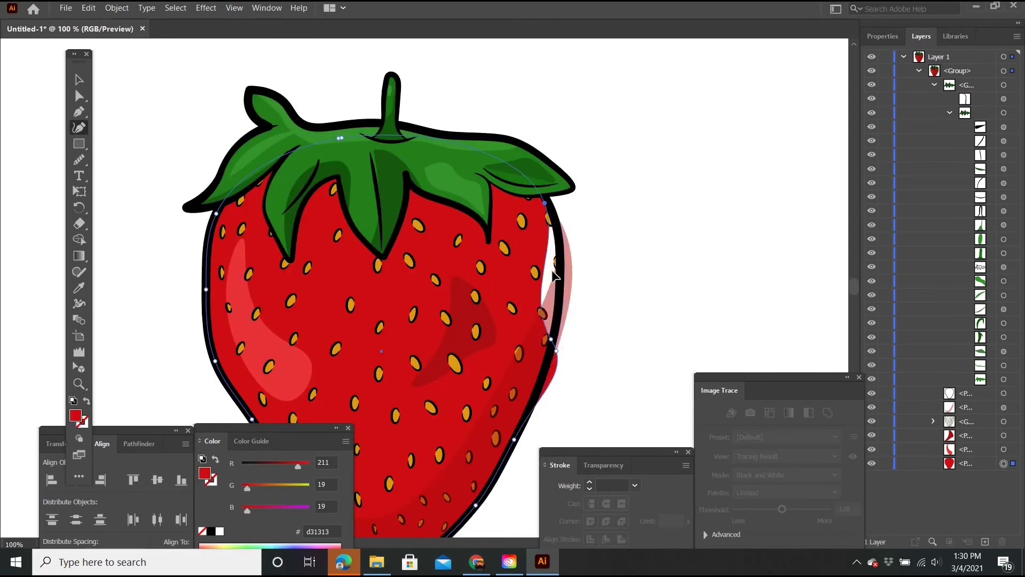
pyautogui.click(550, 288)
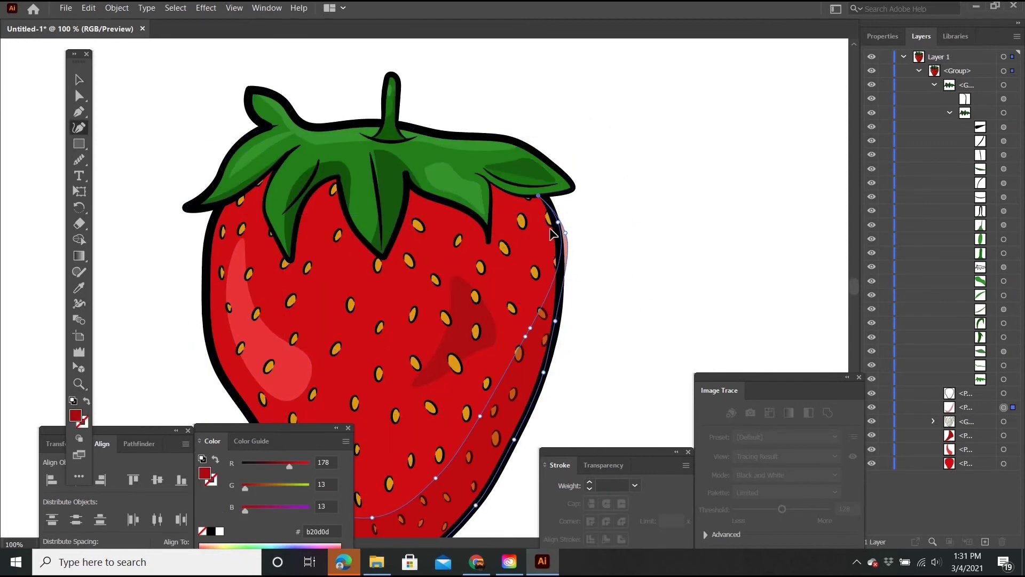
# Clear the selection, lower the highlight's stacking order and select a seed
pyautogui.hotkey('ctrl', '-')
pyautogui.hotkey('ctrl', '-')
pyautogui.press('v')
pyautogui.click(631, 379)
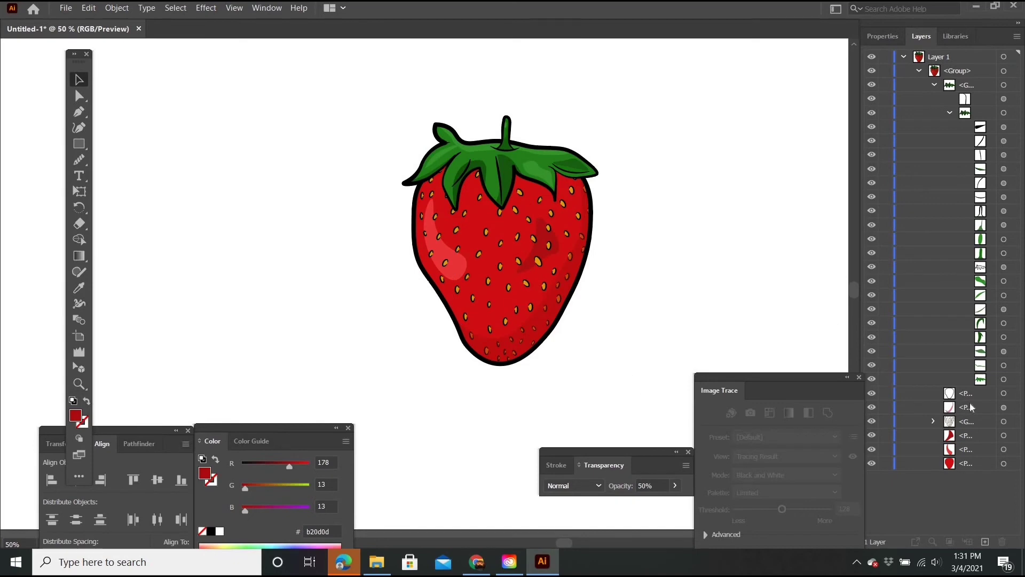
pyautogui.moveTo(971, 408); pyautogui.dragTo(968, 455)
pyautogui.click(659, 309)
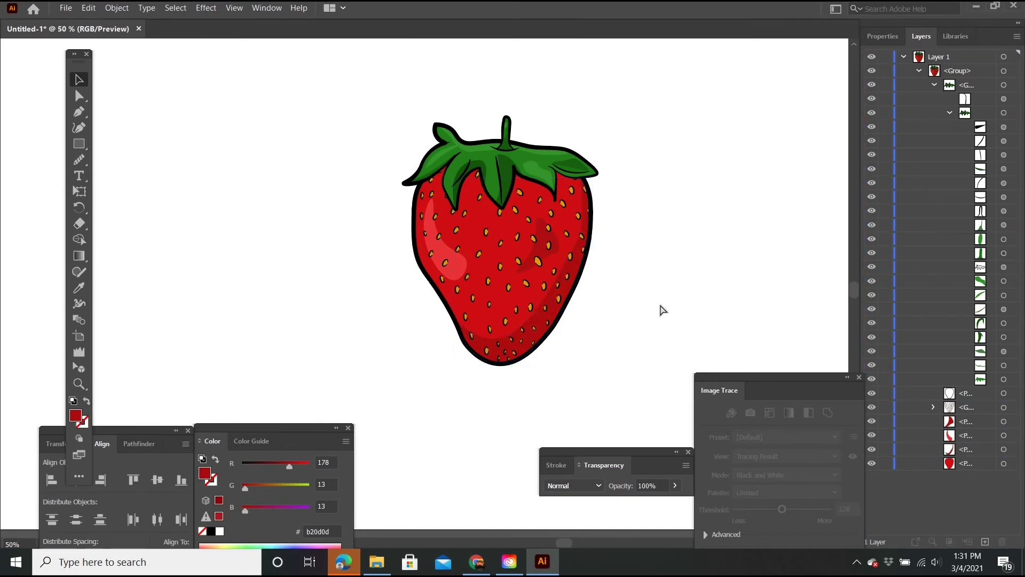
pyautogui.scroll(3, 550, 337)
pyautogui.scroll(-5, 961, 346)
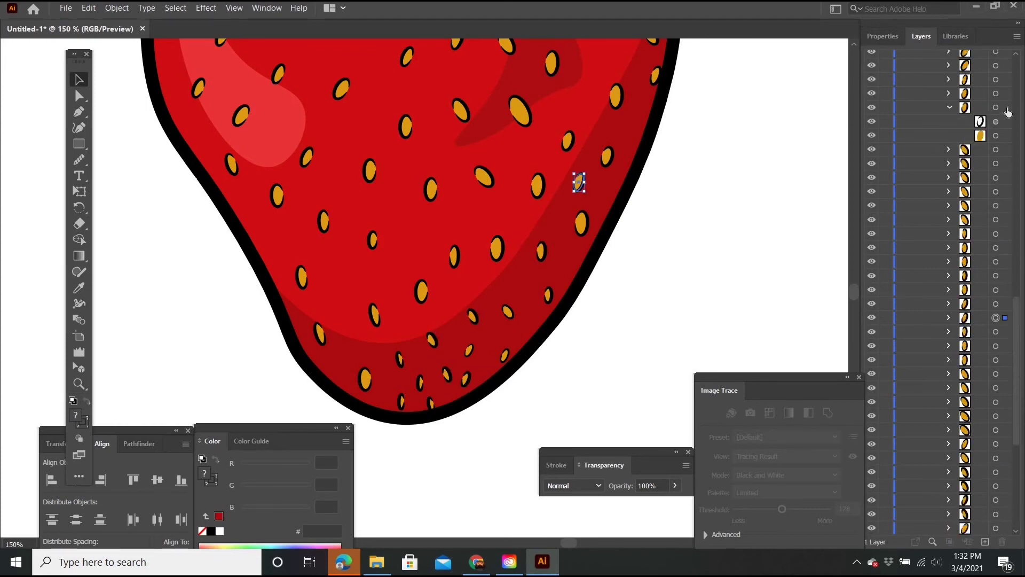
# Select a seed near the bottom and another shape on the strawberry
pyautogui.click(401, 400)
pyautogui.scroll(2, 394, 384)
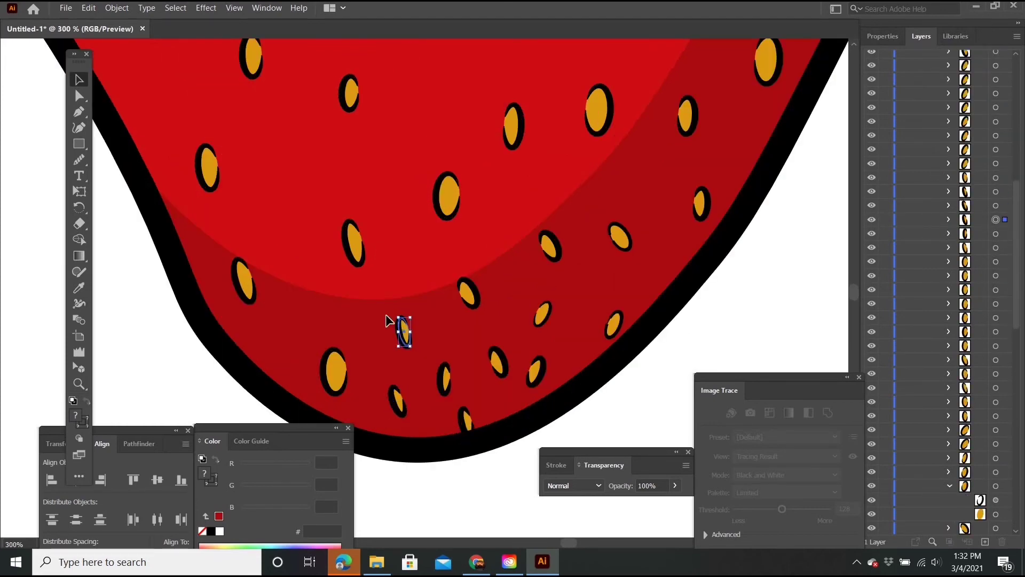
pyautogui.scroll(-5, 961, 320)
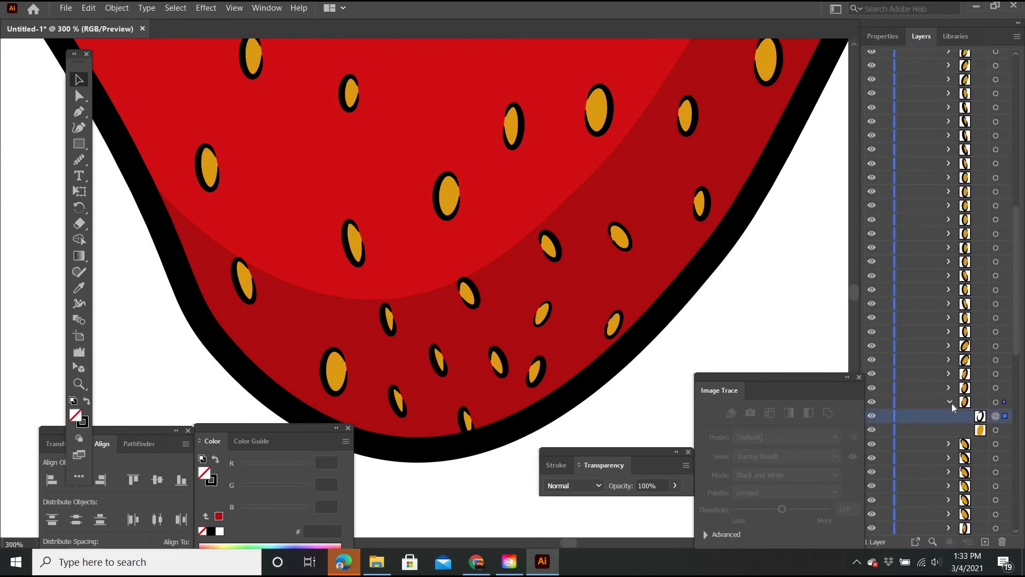
pyautogui.keyDown('alt'); pyautogui.scroll(-10, 744, 293); pyautogui.keyUp('alt')
pyautogui.scroll(-2, 625, 275)
pyautogui.scroll(-5, 961, 321)
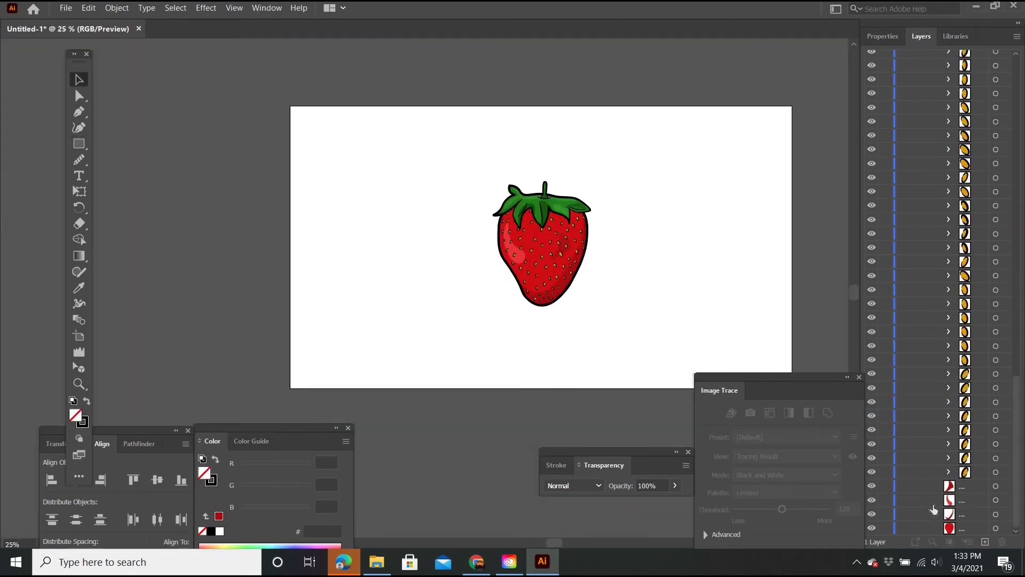
pyautogui.click(996, 528)
# Check the highlight and body fill colours in the Color Picker
pyautogui.doubleClick(205, 473)
pyautogui.click(593, 327)
pyautogui.doubleClick(204, 473)
pyautogui.click(584, 327)
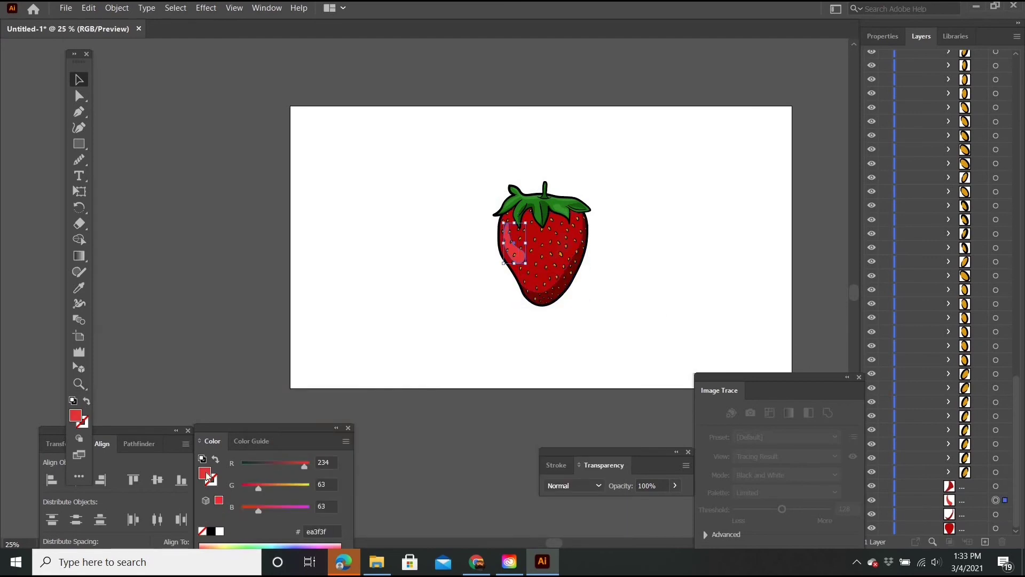
pyautogui.doubleClick(205, 473)
pyautogui.click(583, 327)
pyautogui.click(562, 247)
pyautogui.doubleClick(204, 473)
pyautogui.click(584, 328)
# Draw a rectangle covering the artboard and move the strawberry group above it
pyautogui.keyDown('alt'); pyautogui.scroll(-1, 626, 332); pyautogui.keyUp('alt')
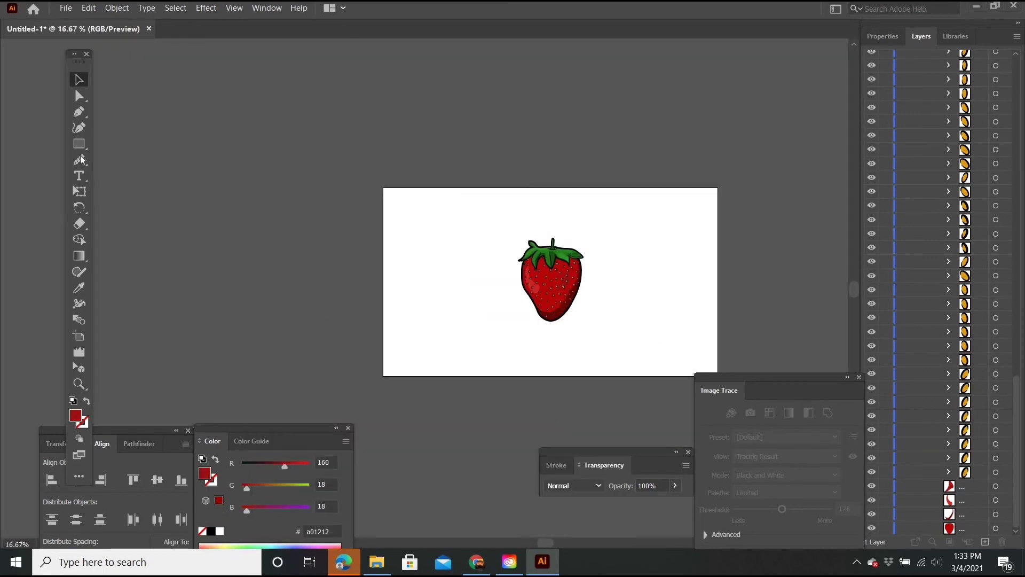
pyautogui.press('m')
pyautogui.moveTo(440, 241); pyautogui.dragTo(771, 428)
pyautogui.scroll(2, 606, 331)
pyautogui.moveTo(943, 93); pyautogui.dragTo(956, 65)
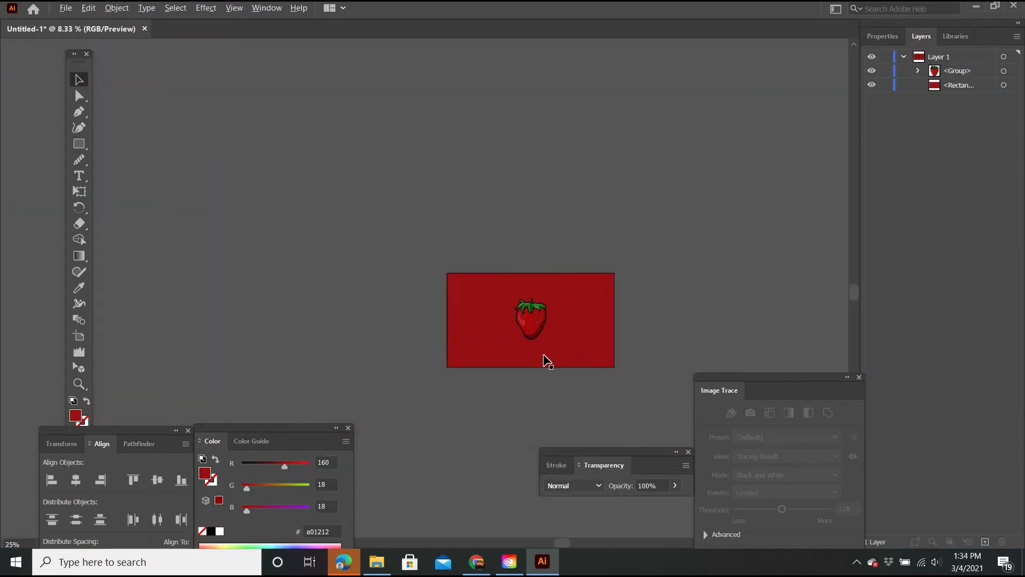
pyautogui.keyDown('alt'); pyautogui.scroll(3, 543, 360); pyautogui.keyUp('alt')
pyautogui.keyDown('alt'); pyautogui.scroll(-1, 522, 314); pyautogui.keyUp('alt')
pyautogui.keyDown('alt'); pyautogui.scroll(2, 504, 161); pyautogui.keyUp('alt')
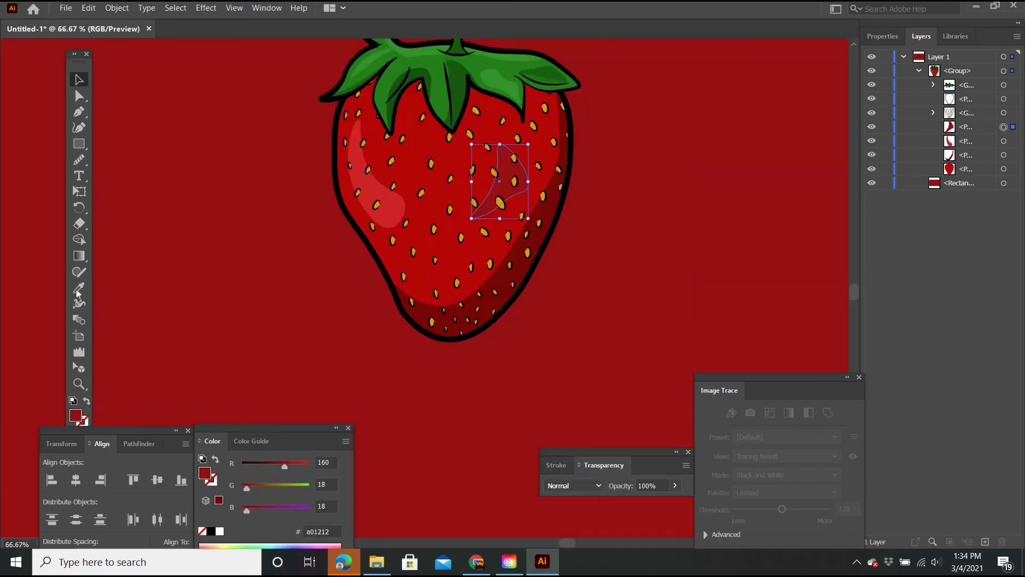
# Fill the background rectangle with dark red #9e0e0e
pyautogui.doubleClick(204, 473)
pyautogui.click(583, 327)
pyautogui.keyDown('alt'); pyautogui.scroll(-2, 570, 367); pyautogui.keyUp('alt')
pyautogui.doubleClick(204, 473)
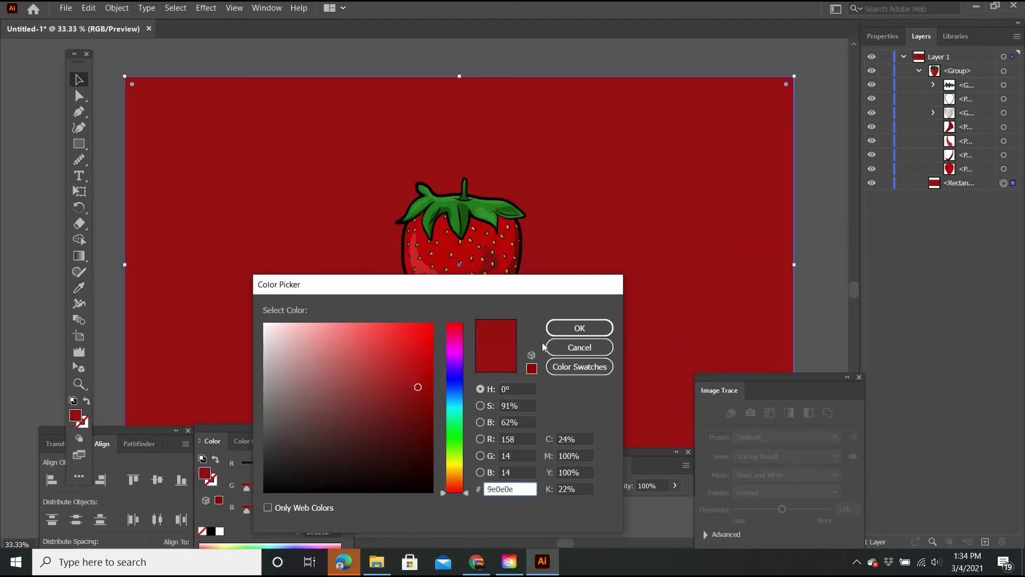
pyautogui.click(584, 328)
pyautogui.keyDown('alt'); pyautogui.scroll(2, 534, 270); pyautogui.keyUp('alt')
pyautogui.keyDown('alt'); pyautogui.scroll(-3, 534, 270); pyautogui.keyUp('alt')
# Duplicate the strawberry and make the copy solid black with reduced opacity
pyautogui.moveTo(605, 303); pyautogui.dragTo(680, 301)
pyautogui.press('d')
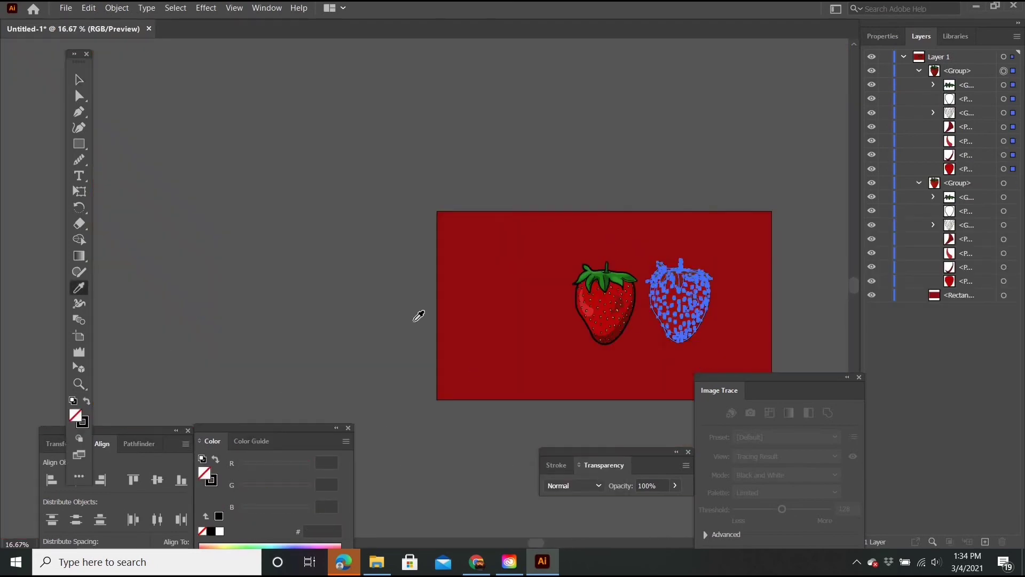
pyautogui.hotkey('shift', 'x')
pyautogui.click(647, 485)
pyautogui.write('76')
pyautogui.press('Return')
# Tuck the black copy behind the strawberry, offset as a drop shadow
pyautogui.moveTo(957, 87); pyautogui.dragTo(964, 288)
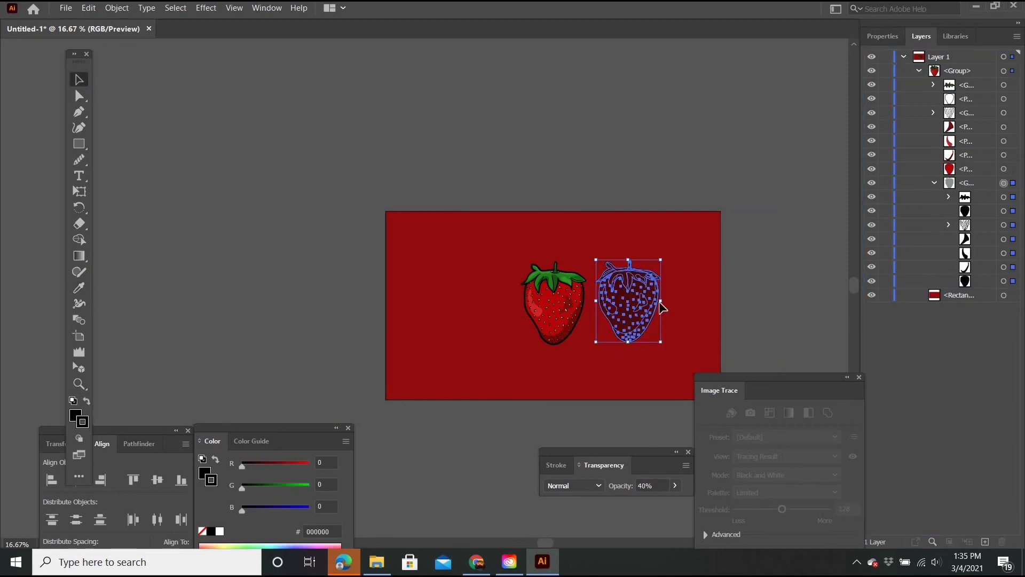
pyautogui.moveTo(592, 309); pyautogui.dragTo(577, 315)
pyautogui.scroll(3, 570, 313)
pyautogui.click(582, 279)
pyautogui.scroll(-3, 581, 279)
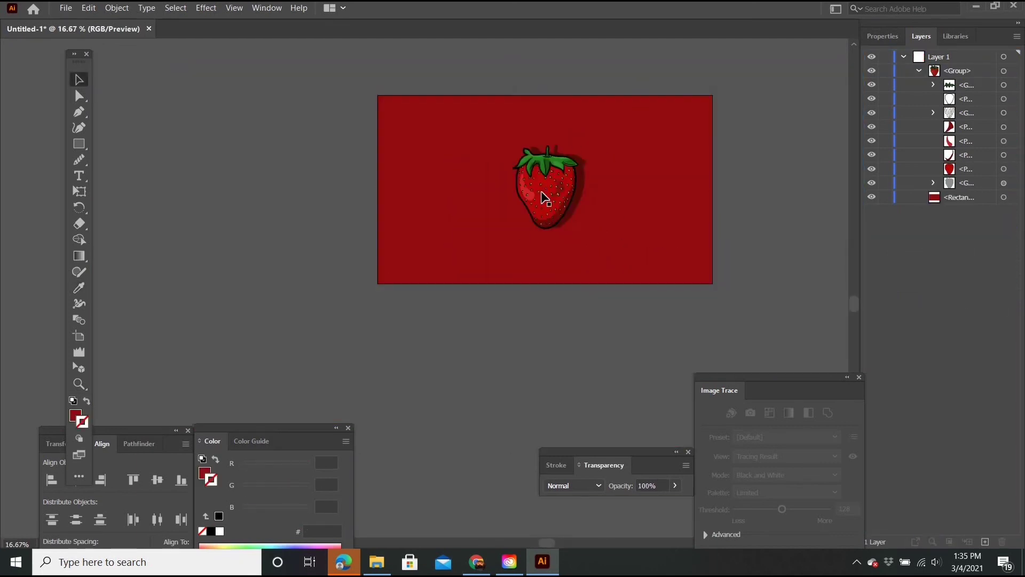
pyautogui.scroll(2, 545, 195)
# Select the strawberry's stem paths
pyautogui.hotkey('ctrl', 'a')
pyautogui.scroll(5, 632, 318)
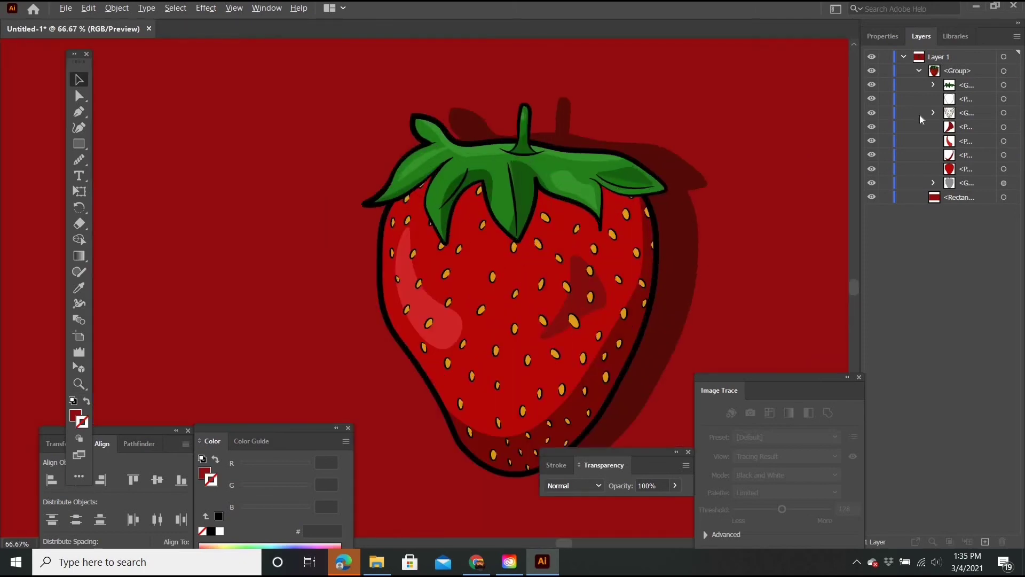
pyautogui.click(513, 138)
pyautogui.scroll(3, 462, 100)
# Select the dark shading patch and reshape it into a rounded blob
pyautogui.hotkey('ctrl', 'a')
pyautogui.scroll(-5, 277, 300)
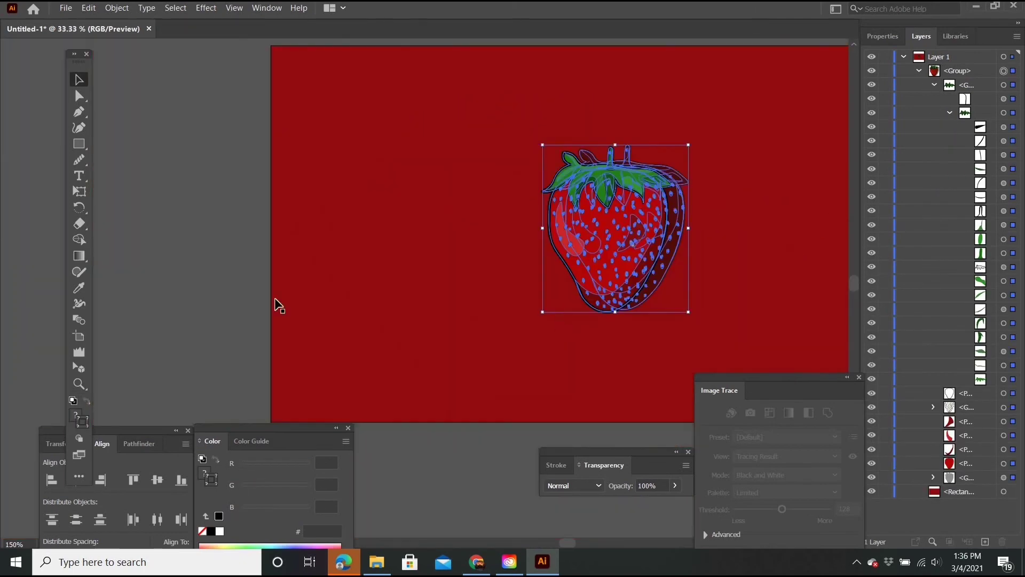
pyautogui.scroll(1, 577, 268)
pyautogui.hotkey('ctrl', 'shift', 'a')
pyautogui.scroll(1, 579, 279)
pyautogui.click(556, 310)
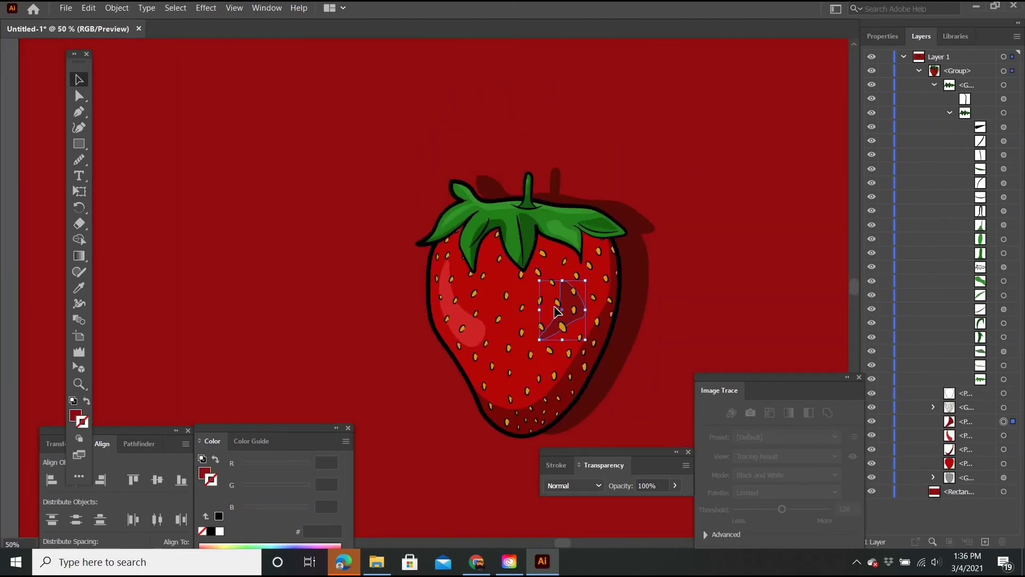
pyautogui.moveTo(540, 310); pyautogui.dragTo(524, 309)
pyautogui.scroll(3, 571, 312)
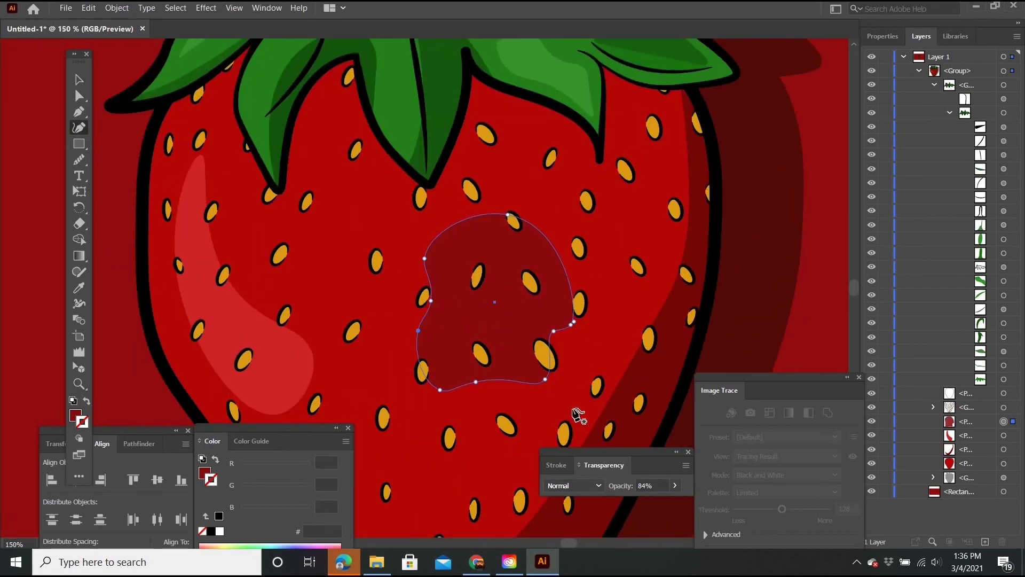
pyautogui.press('v')
# Refine the dark patch outline with the Curvature tool
pyautogui.scroll(-4, 671, 300)
pyautogui.scroll(2, 495, 244)
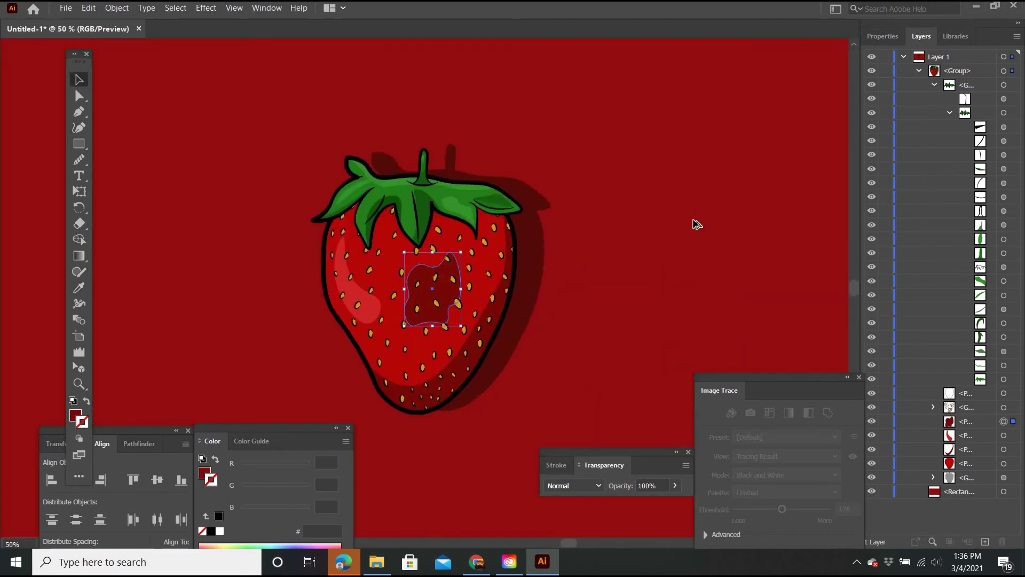
pyautogui.scroll(-3, 697, 224)
pyautogui.scroll(2, 747, 259)
pyautogui.click(934, 85)
pyautogui.scroll(4, 504, 237)
pyautogui.hotkey('shift', '`')
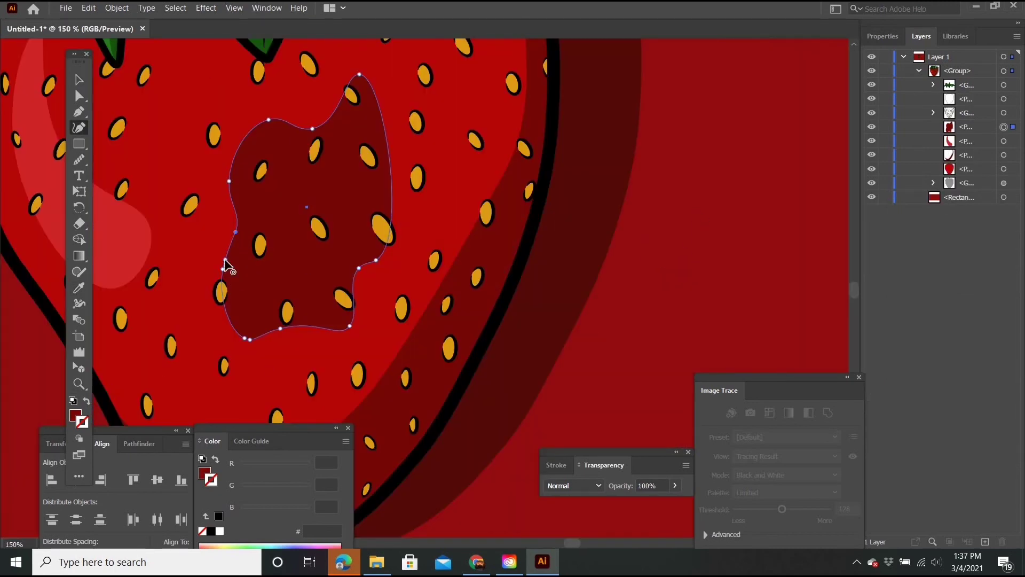
pyautogui.press('Escape')
pyautogui.scroll(-4, 291, 340)
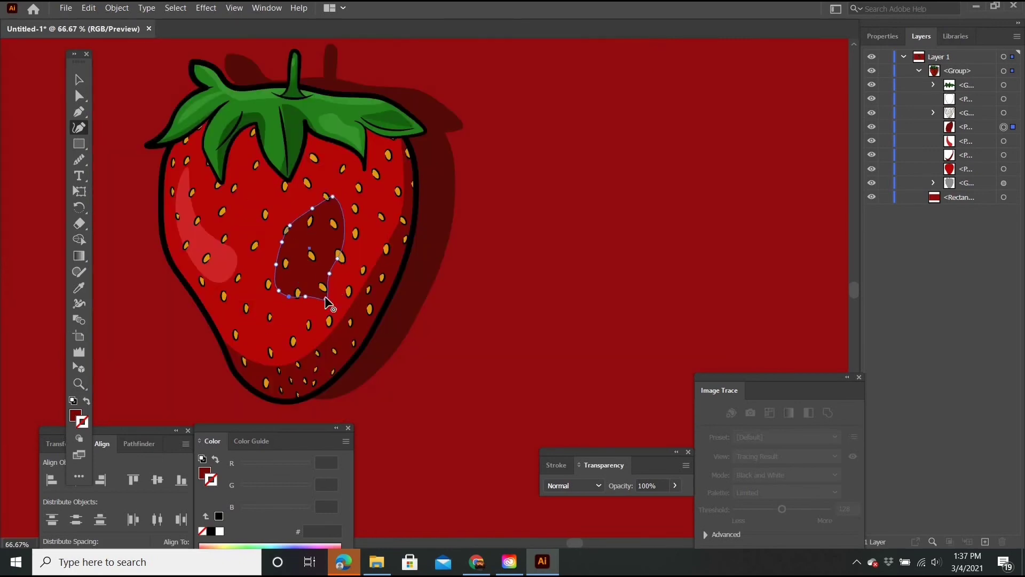
# Change the background rectangle's fill to brighter red #c60c0c
pyautogui.press('v')
pyautogui.click(374, 240)
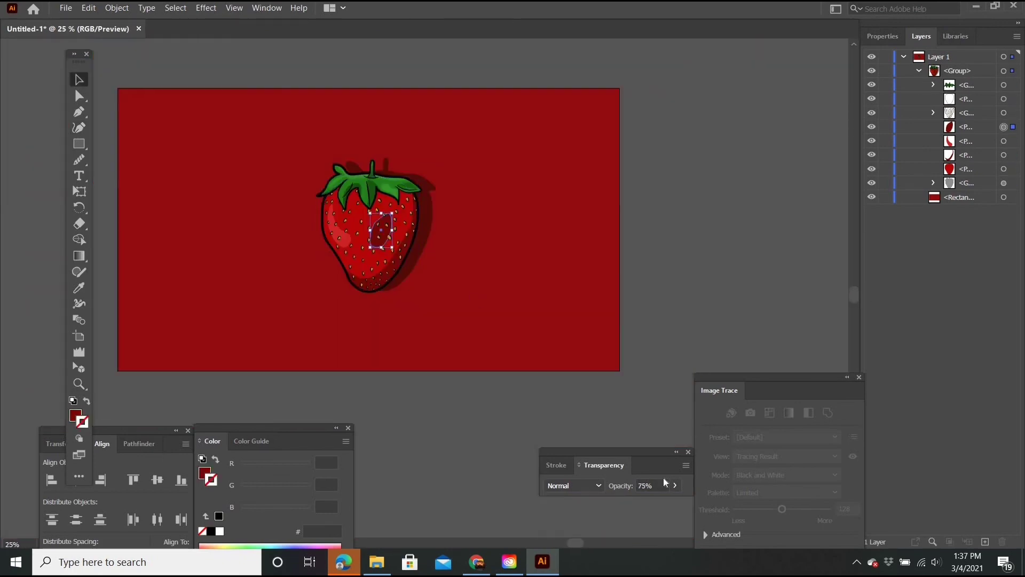
pyautogui.click(534, 320)
pyautogui.scroll(-2, 534, 320)
pyautogui.doubleClick(204, 473)
pyautogui.press('Return')
# Enlarge the stem from its centre
pyautogui.scroll(2, 455, 293)
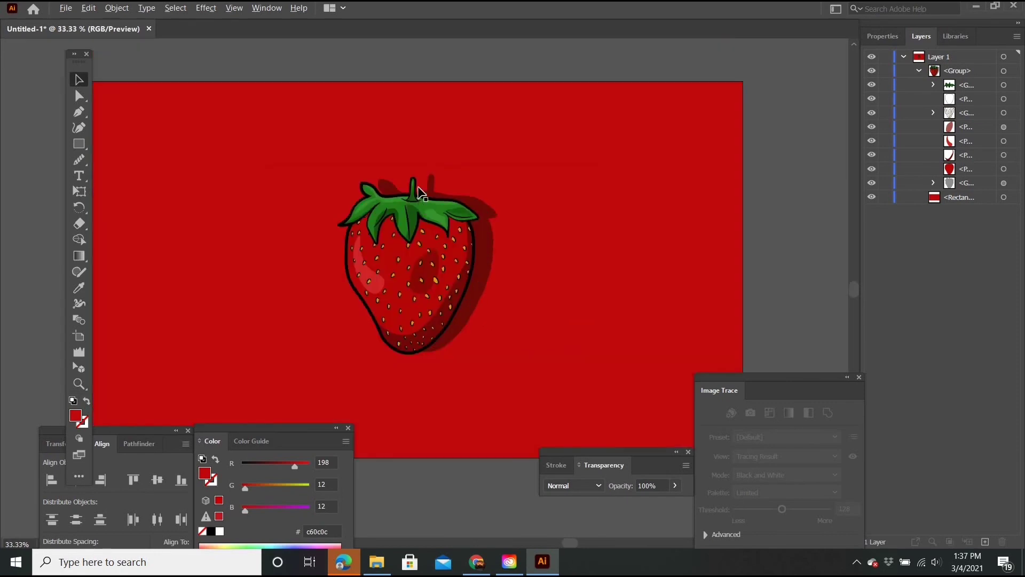
pyautogui.scroll(2, 456, 293)
pyautogui.scroll(2, 458, 216)
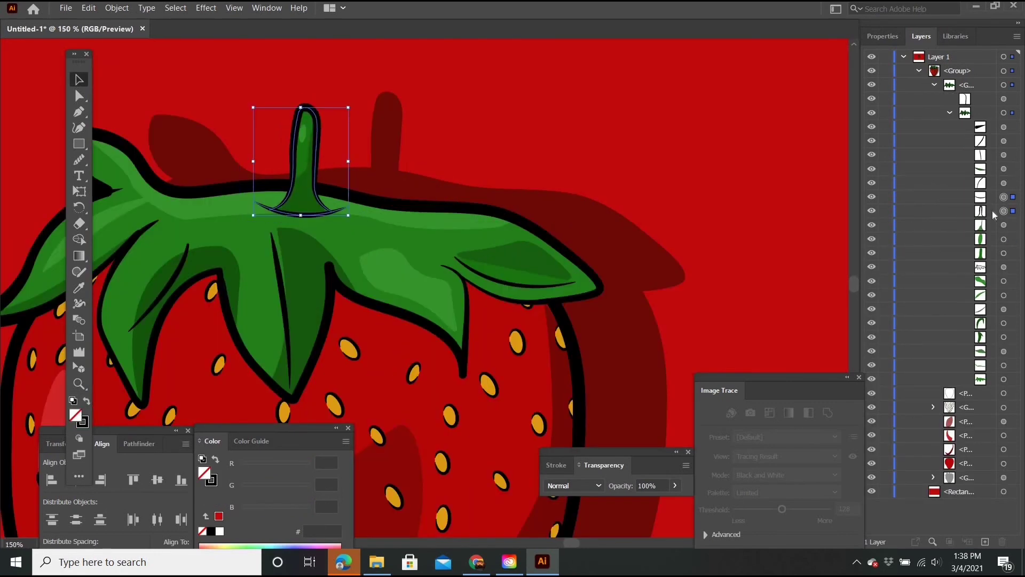
pyautogui.moveTo(333, 212); pyautogui.dragTo(349, 223)
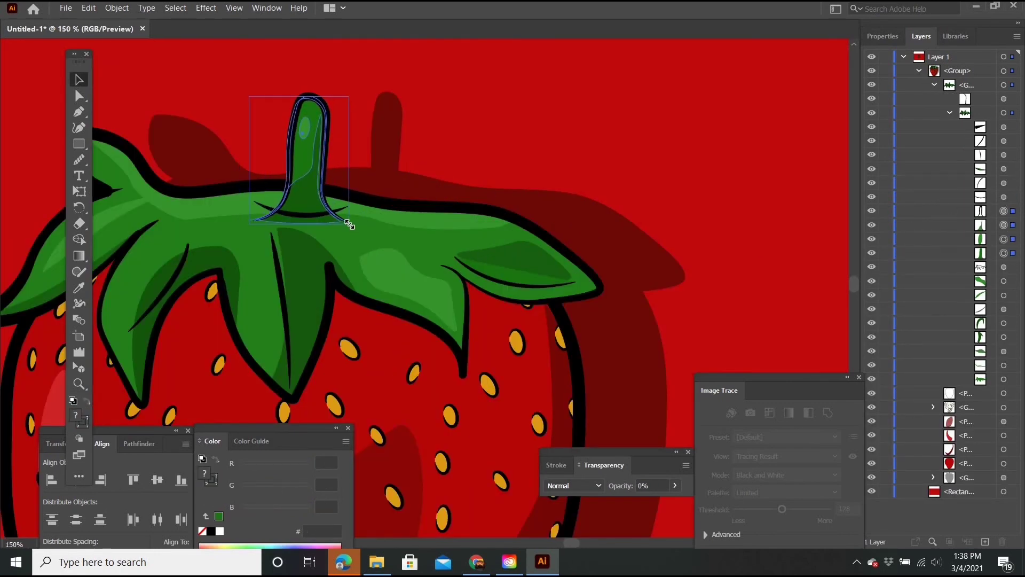
pyautogui.scroll(2, 283, 216)
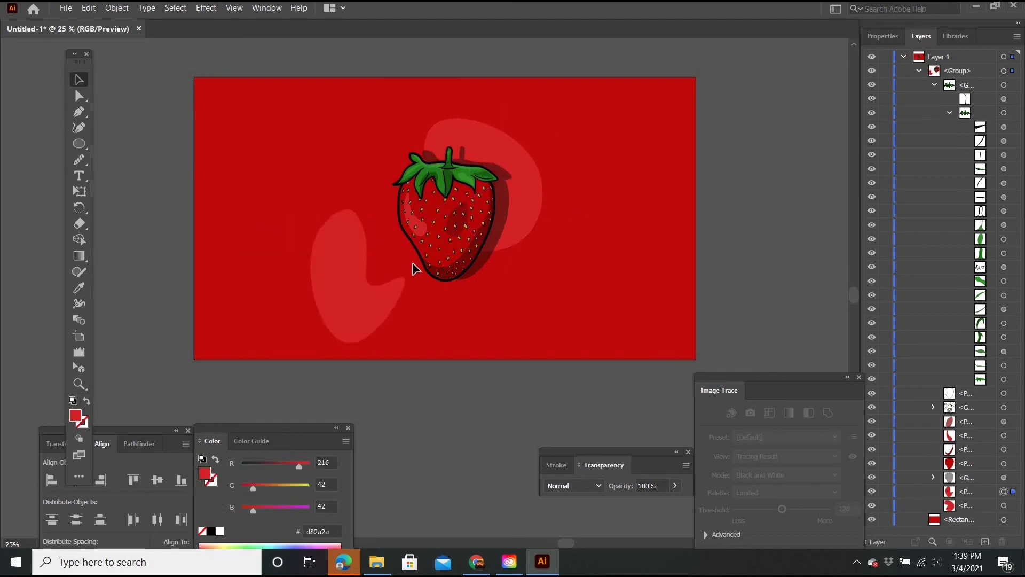
# Rotate the lower-left light-red blob and duplicate a small outlined circle
pyautogui.click(395, 277)
pyautogui.moveTo(424, 271); pyautogui.dragTo(398, 174)
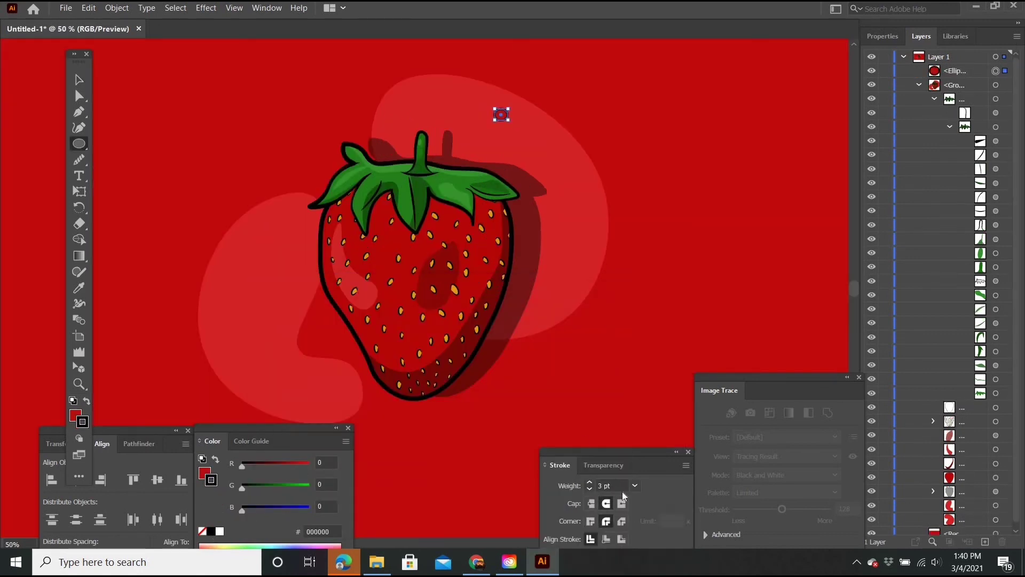
pyautogui.moveTo(277, 224); pyautogui.dragTo(293, 128)
pyautogui.moveTo(293, 128); pyautogui.dragTo(569, 299)
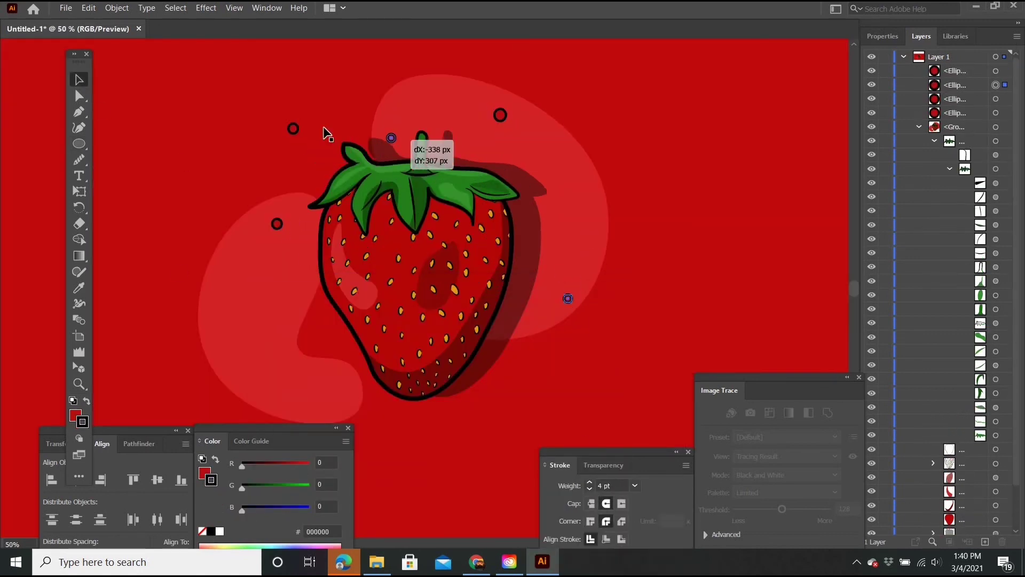
# Reposition and nudge the small circle copies around the strawberry
pyautogui.click(295, 130)
pyautogui.hotkey('ctrl', '-')
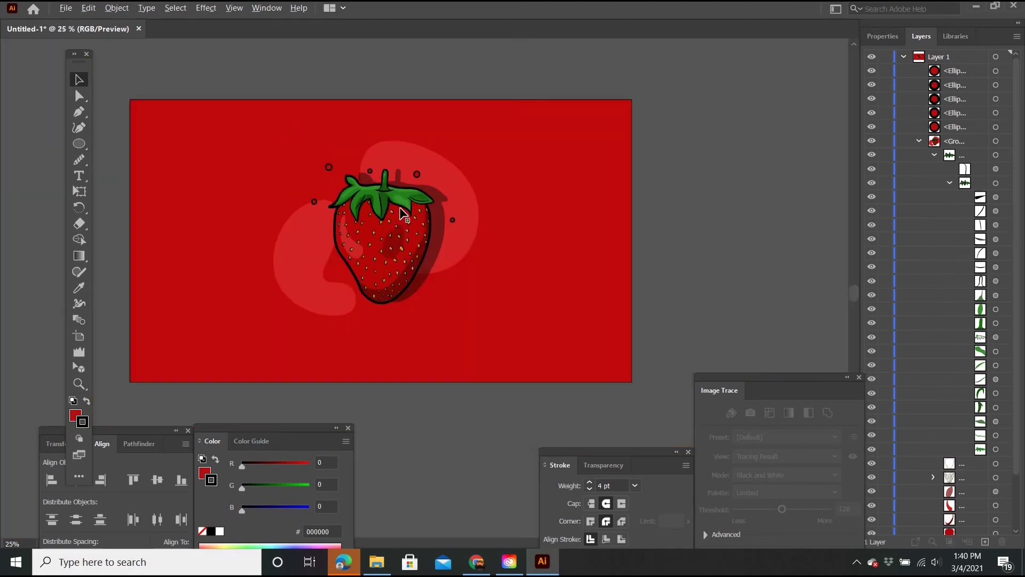
pyautogui.moveTo(472, 247); pyautogui.dragTo(243, 288)
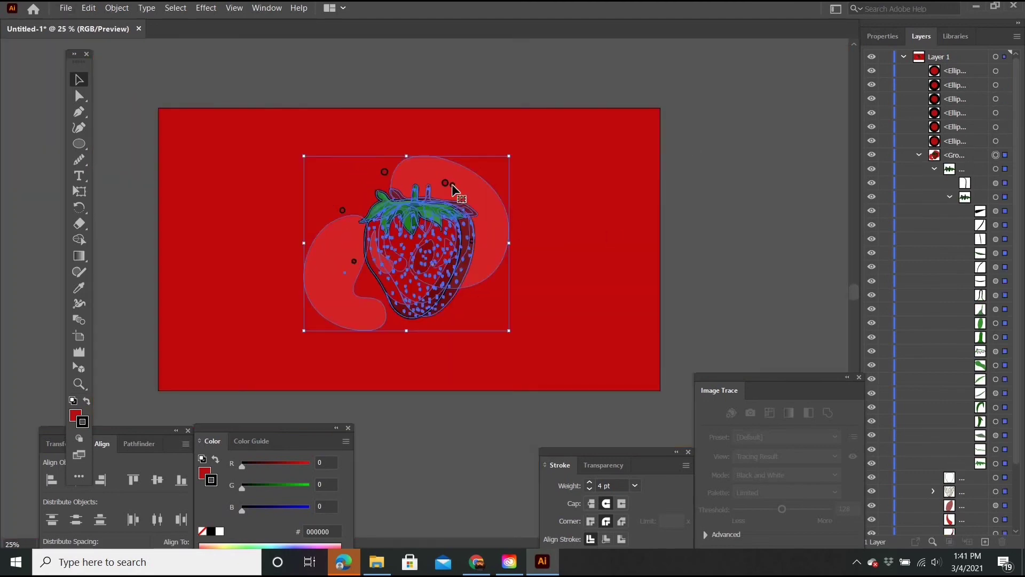
pyautogui.hotkey('ctrl', '+')
pyautogui.moveTo(437, 179); pyautogui.dragTo(462, 175)
pyautogui.hotkey('ctrl', '+')
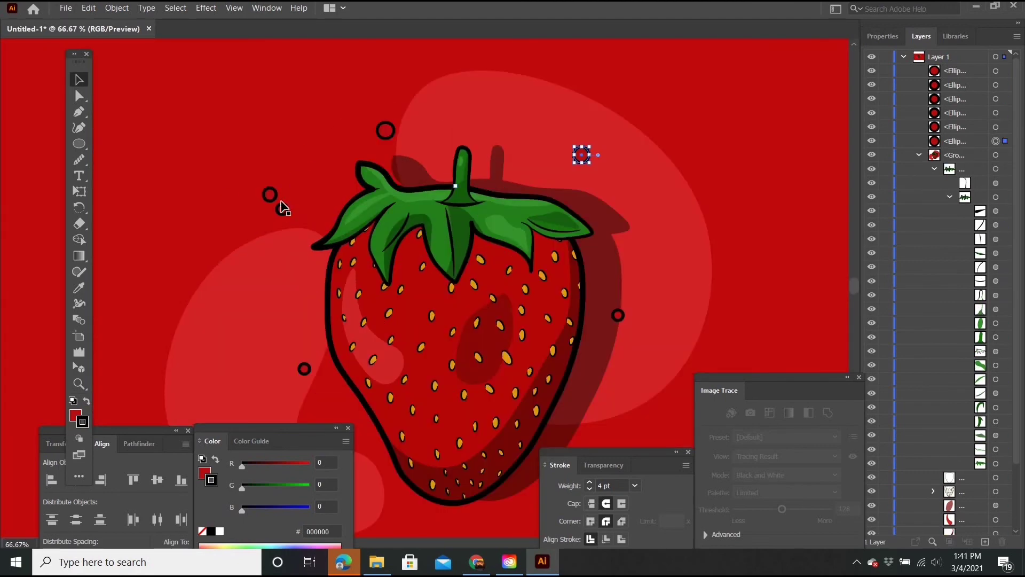